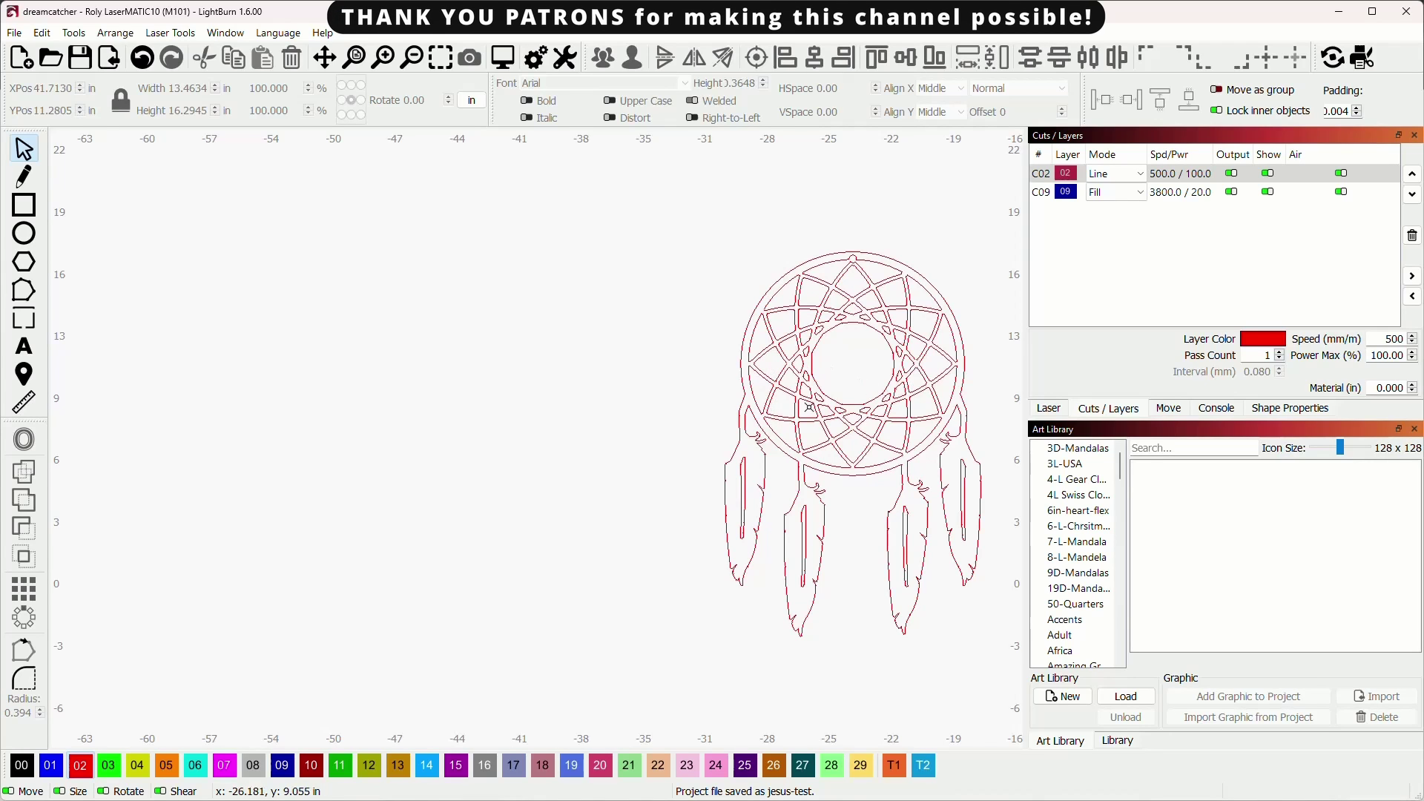
Step: Pan across the three dreamcatcher designs and bring the large one back into view
{"action": "scroll", "coordinate": [778, 354], "scroll_direction": "down", "scroll_amount": 2}
{"action": "left_click_drag", "start_coordinate": [879, 409], "coordinate": [479, 407]}
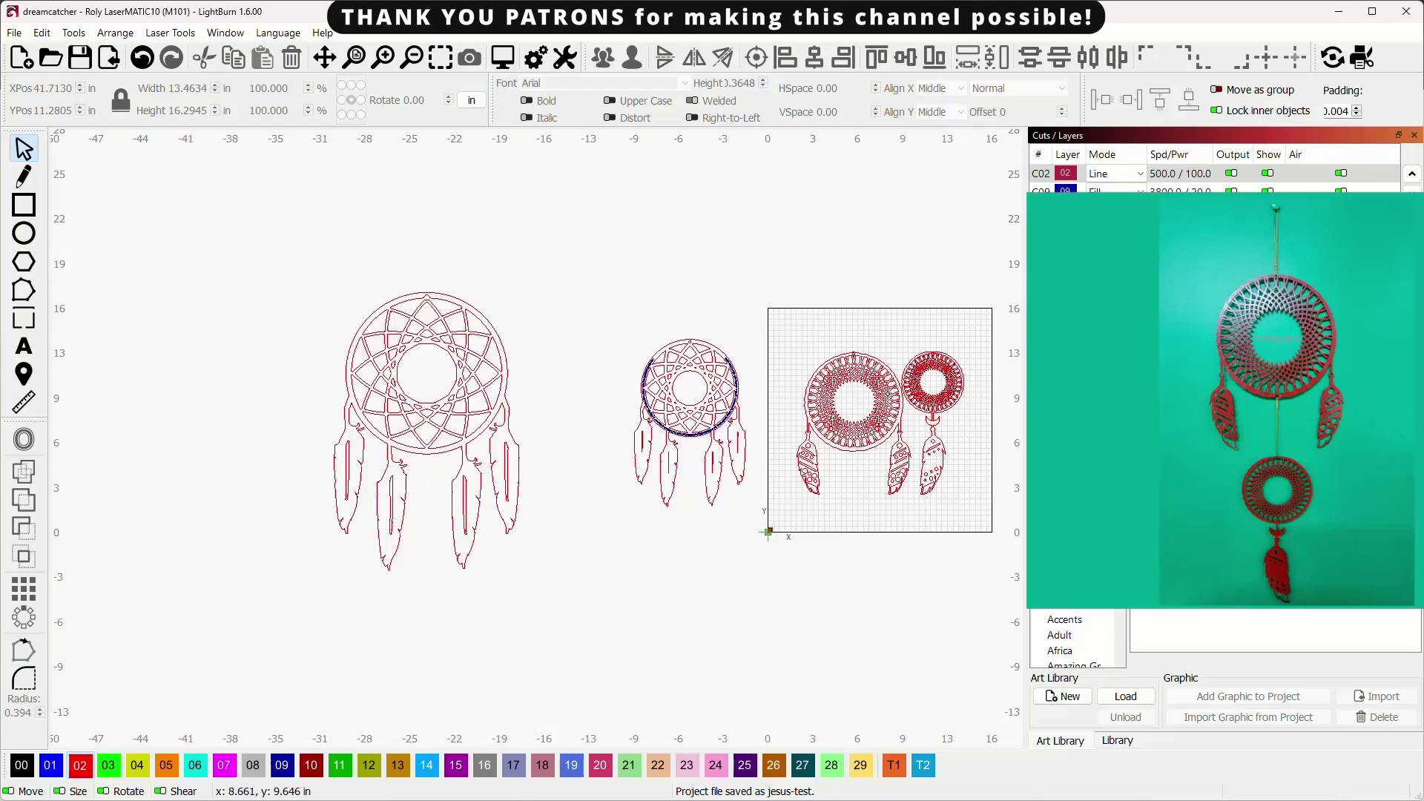
{"action": "scroll", "coordinate": [667, 377], "scroll_direction": "up", "scroll_amount": 6}
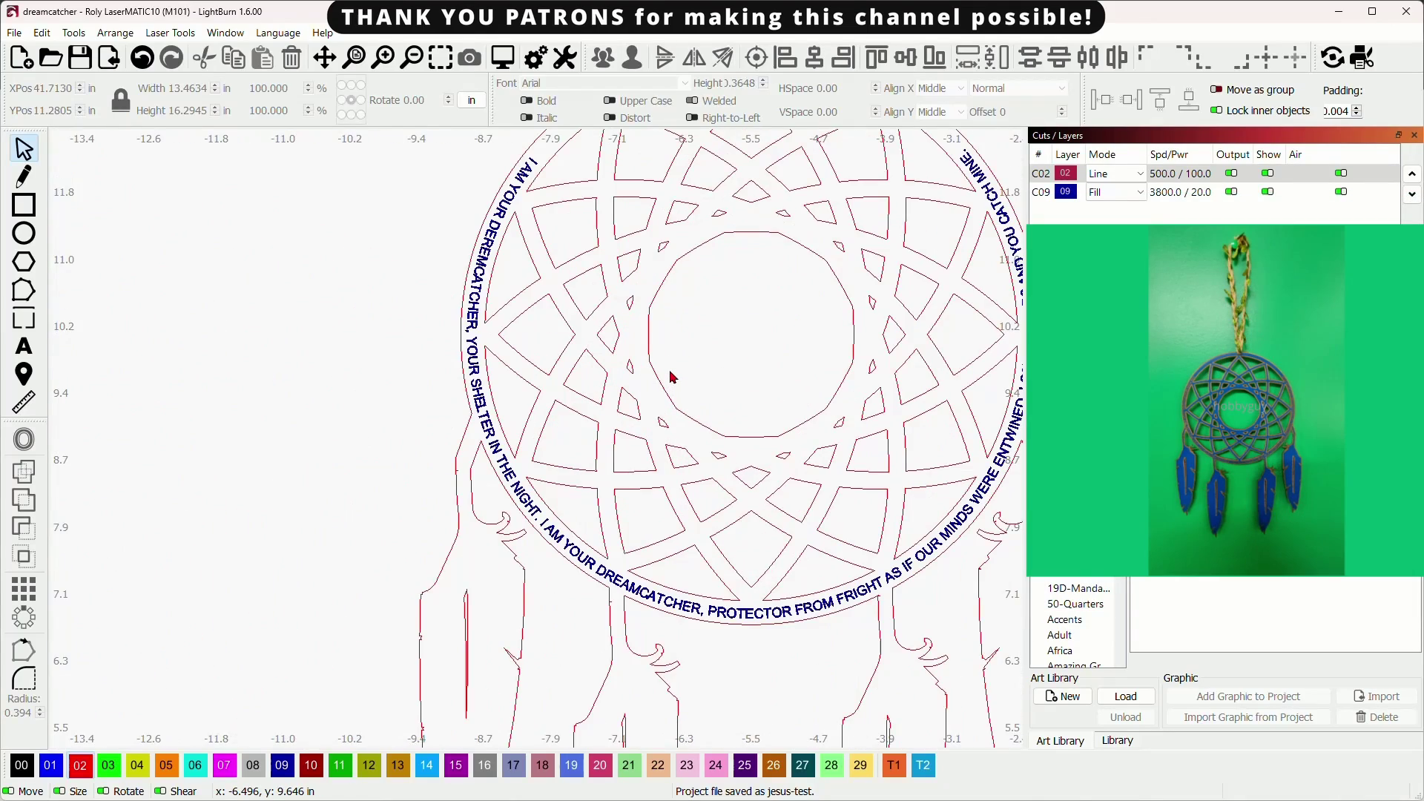
{"action": "scroll", "coordinate": [671, 377], "scroll_direction": "down", "scroll_amount": 6}
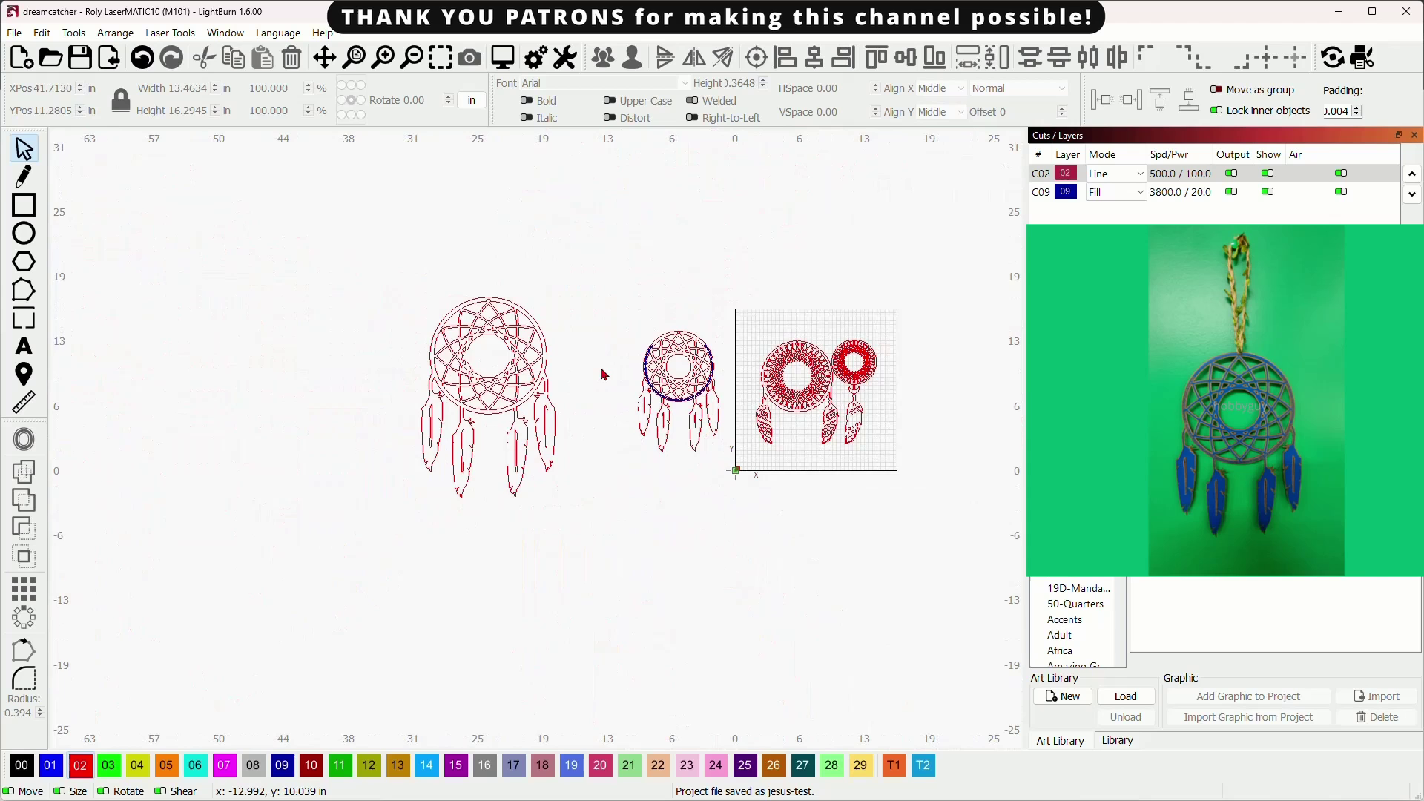
{"action": "left_click_drag", "start_coordinate": [601, 371], "coordinate": [890, 388]}
{"action": "scroll", "coordinate": [751, 390], "scroll_direction": "up", "scroll_amount": 4}
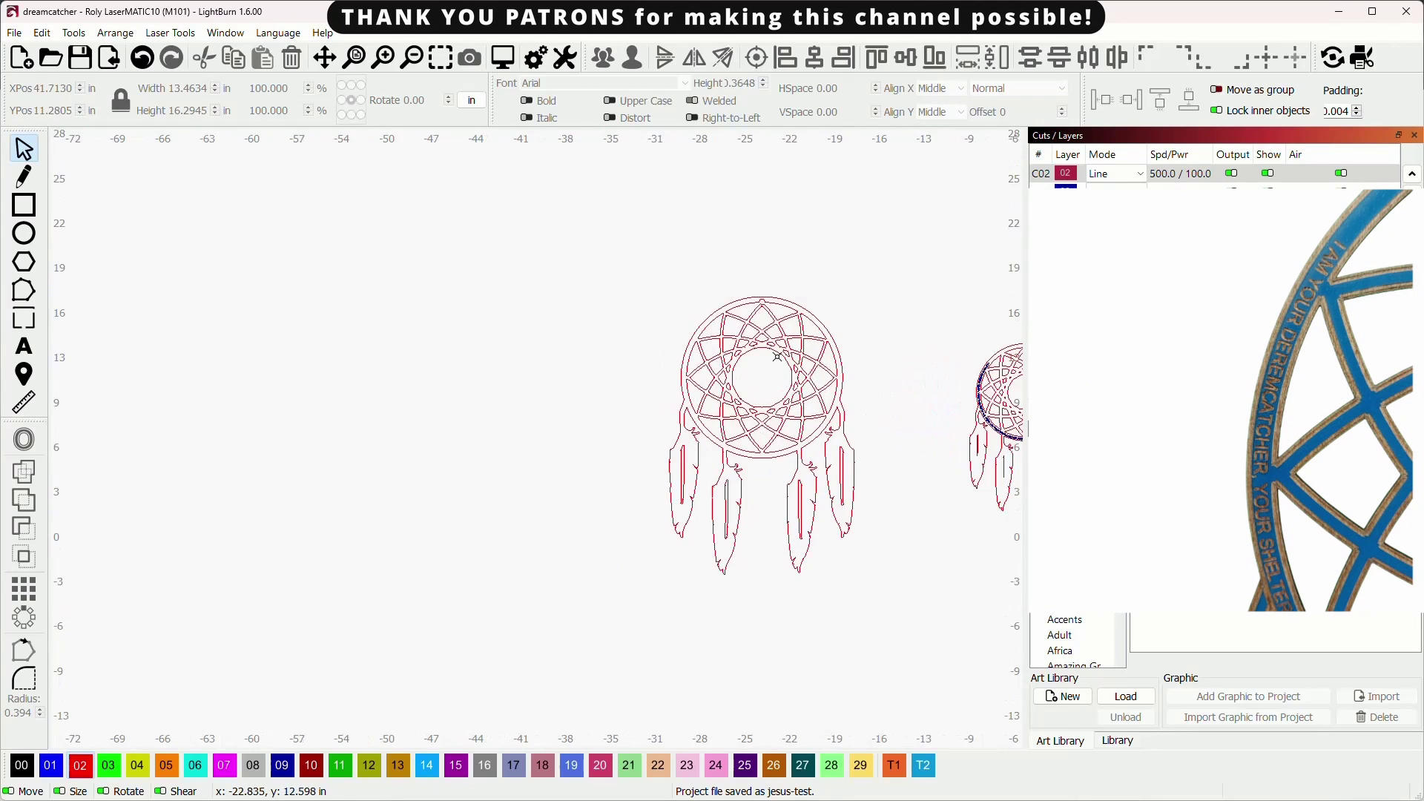
{"action": "scroll", "coordinate": [751, 391], "scroll_direction": "up", "scroll_amount": 1}
{"action": "left_click_drag", "start_coordinate": [751, 391], "coordinate": [810, 385]}
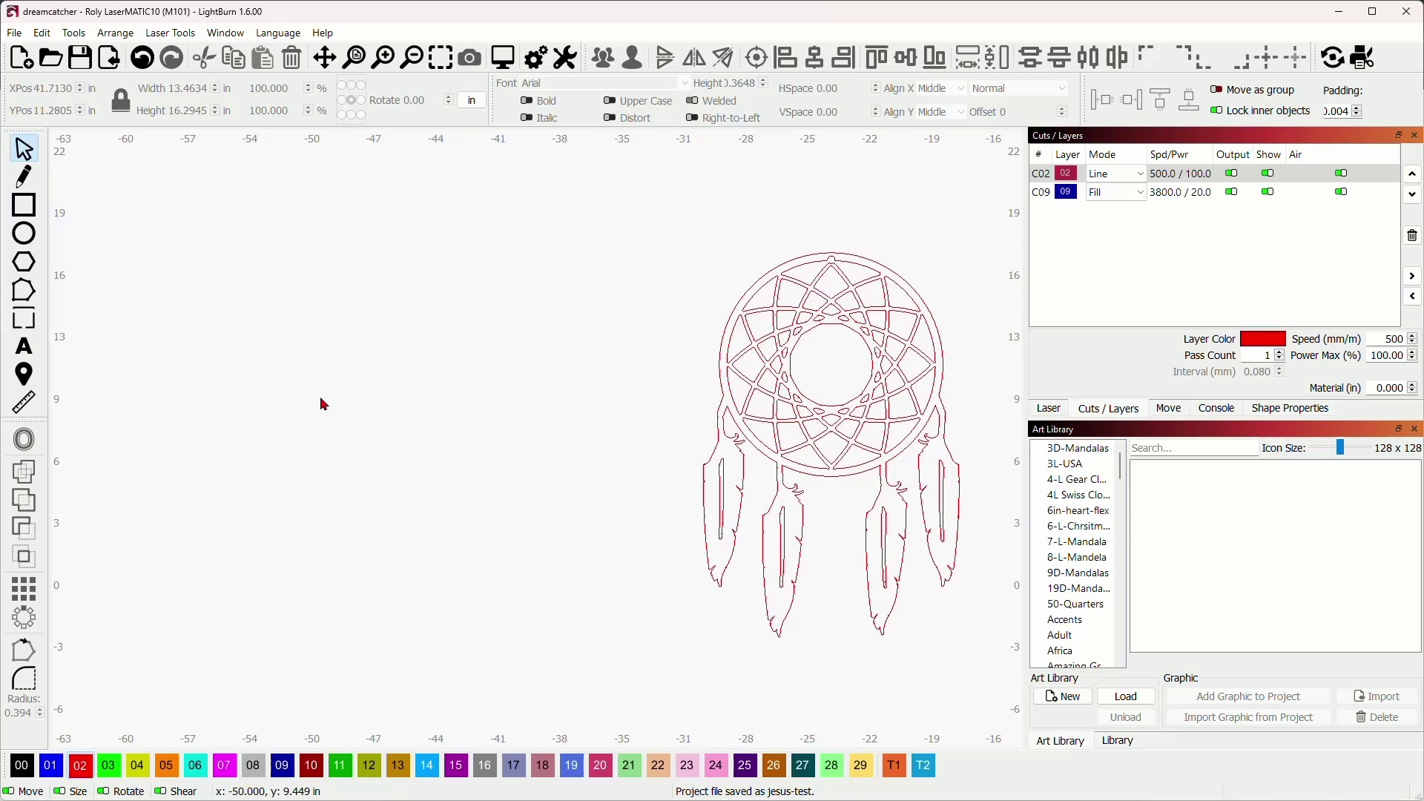
{"action": "scroll", "coordinate": [784, 400], "scroll_direction": "up", "scroll_amount": 1}
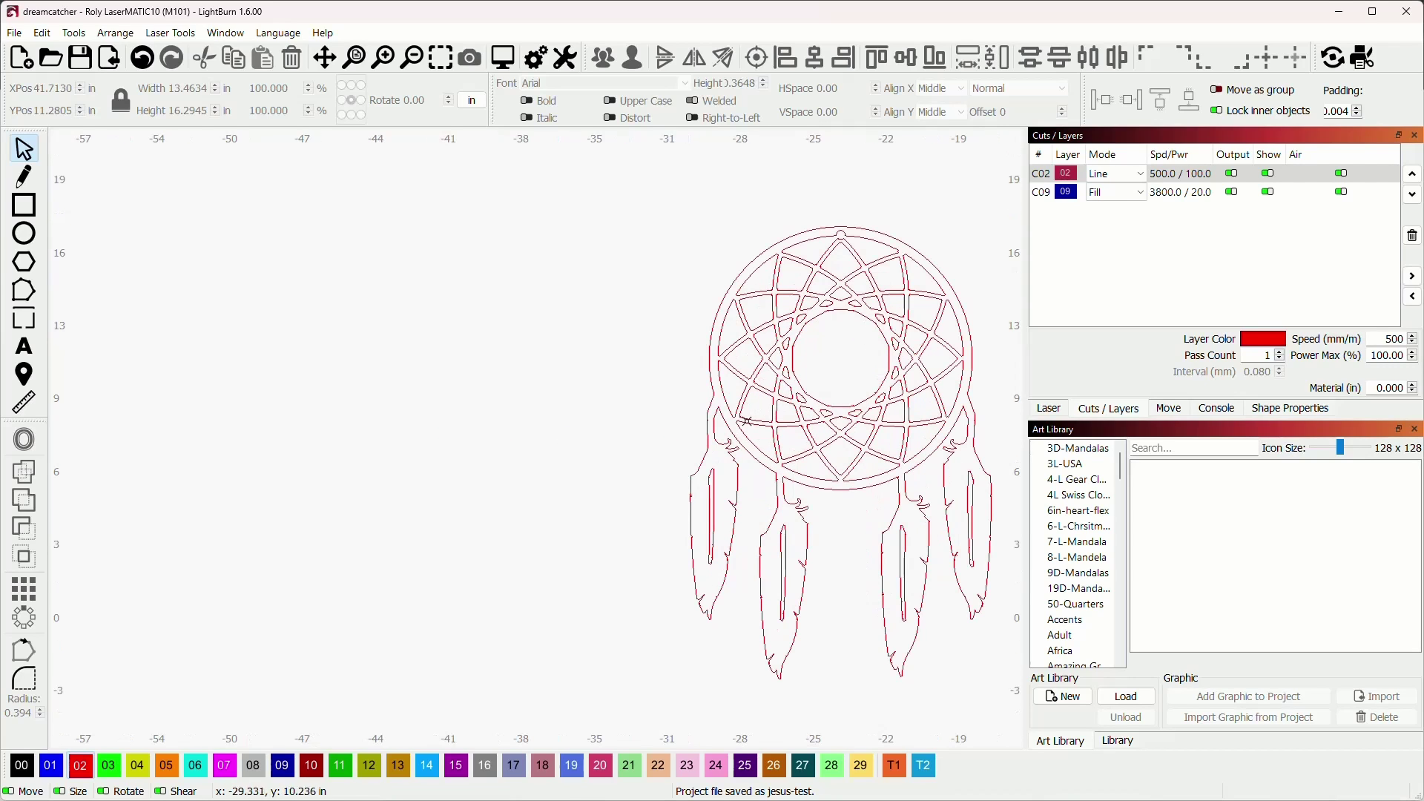
{"action": "scroll", "coordinate": [585, 433], "scroll_direction": "down", "scroll_amount": 1}
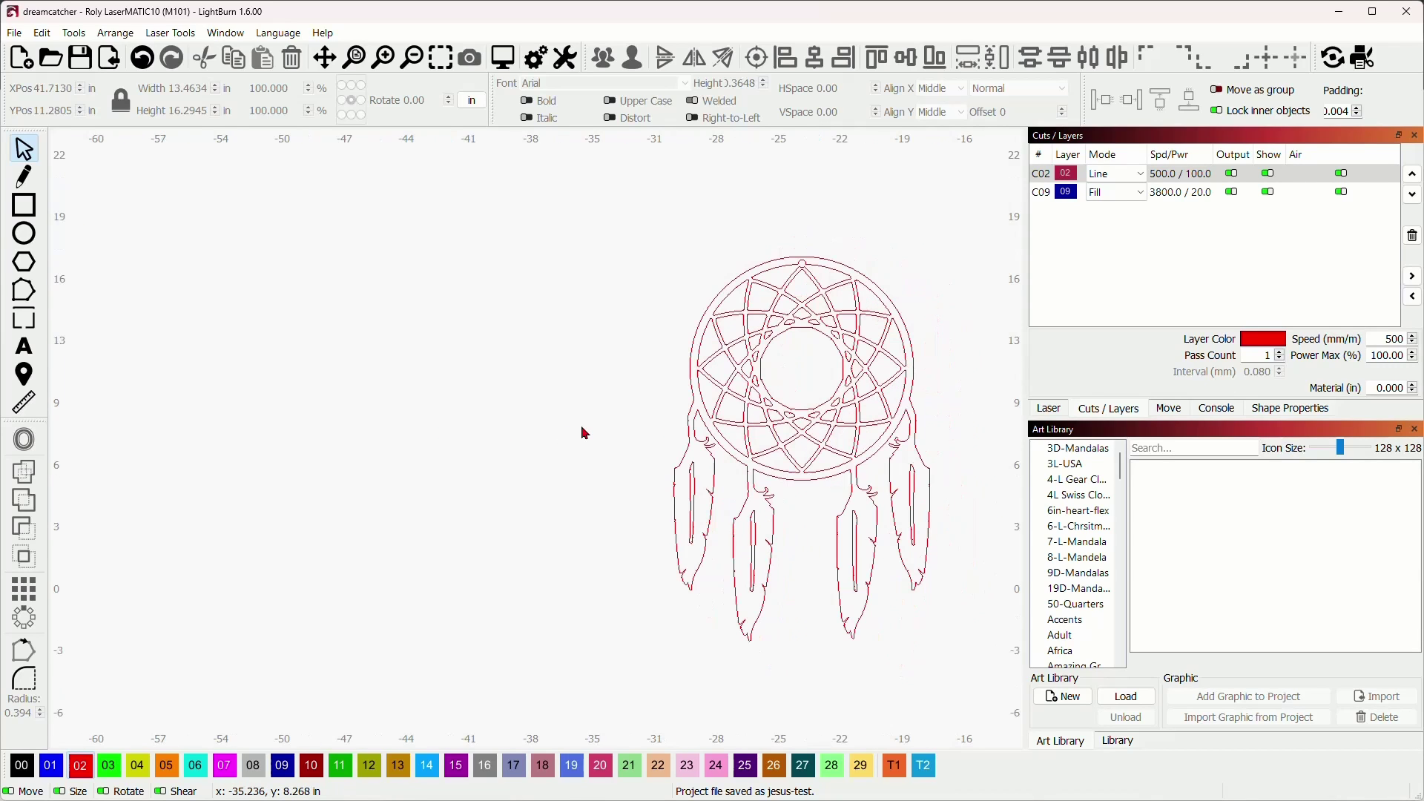
Step: Draw an oval left of the dreamcatcher and give it a 0.5 in outward Corner-style offset
{"action": "left_click", "coordinate": [24, 236]}
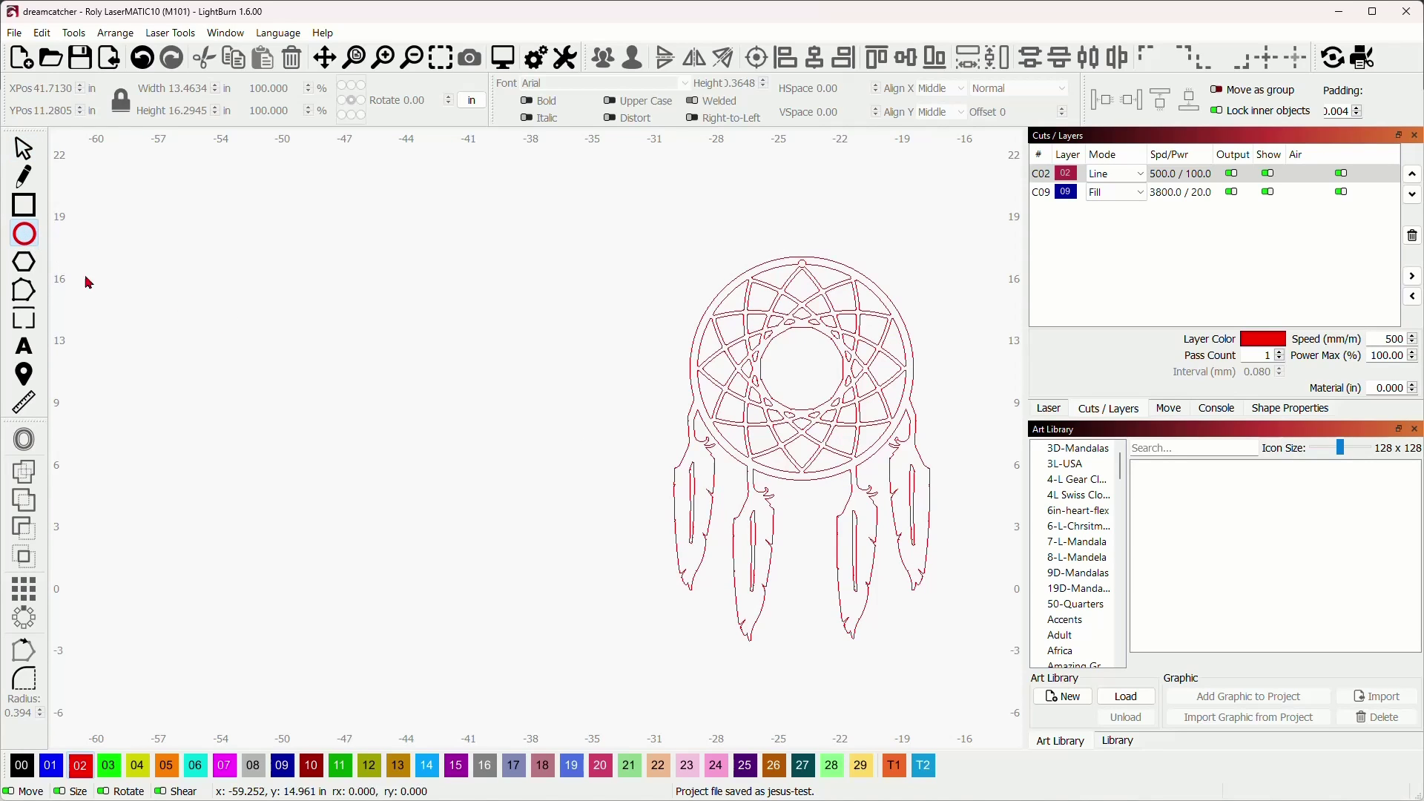
{"action": "mouse_move", "coordinate": [434, 305]}
{"action": "left_mouse_down"}
{"action": "mouse_move", "coordinate": [464, 407]}
{"action": "mouse_move", "coordinate": [531, 461]}
{"action": "left_mouse_up"}
{"action": "left_click", "coordinate": [23, 149]}
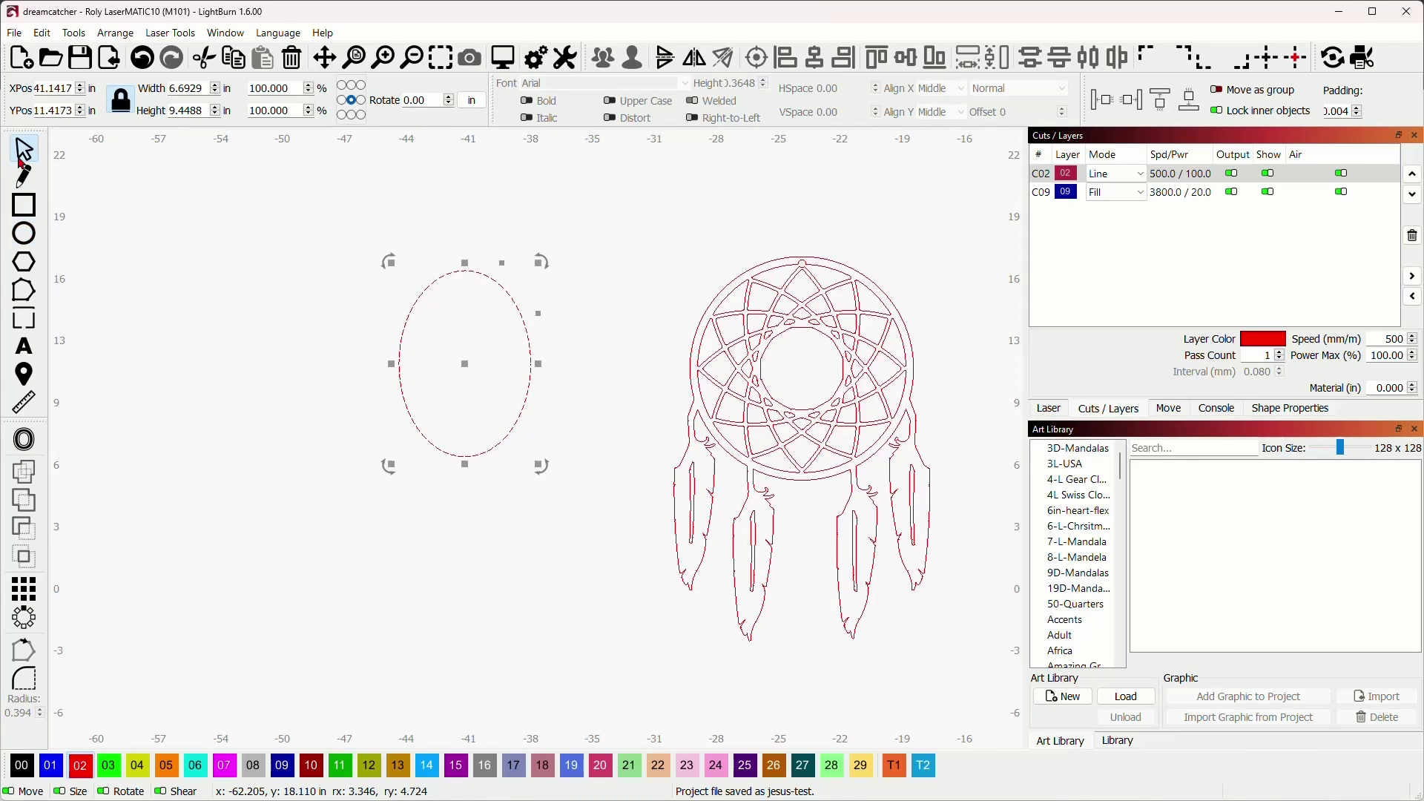
{"action": "left_click_drag", "start_coordinate": [468, 371], "coordinate": [417, 387]}
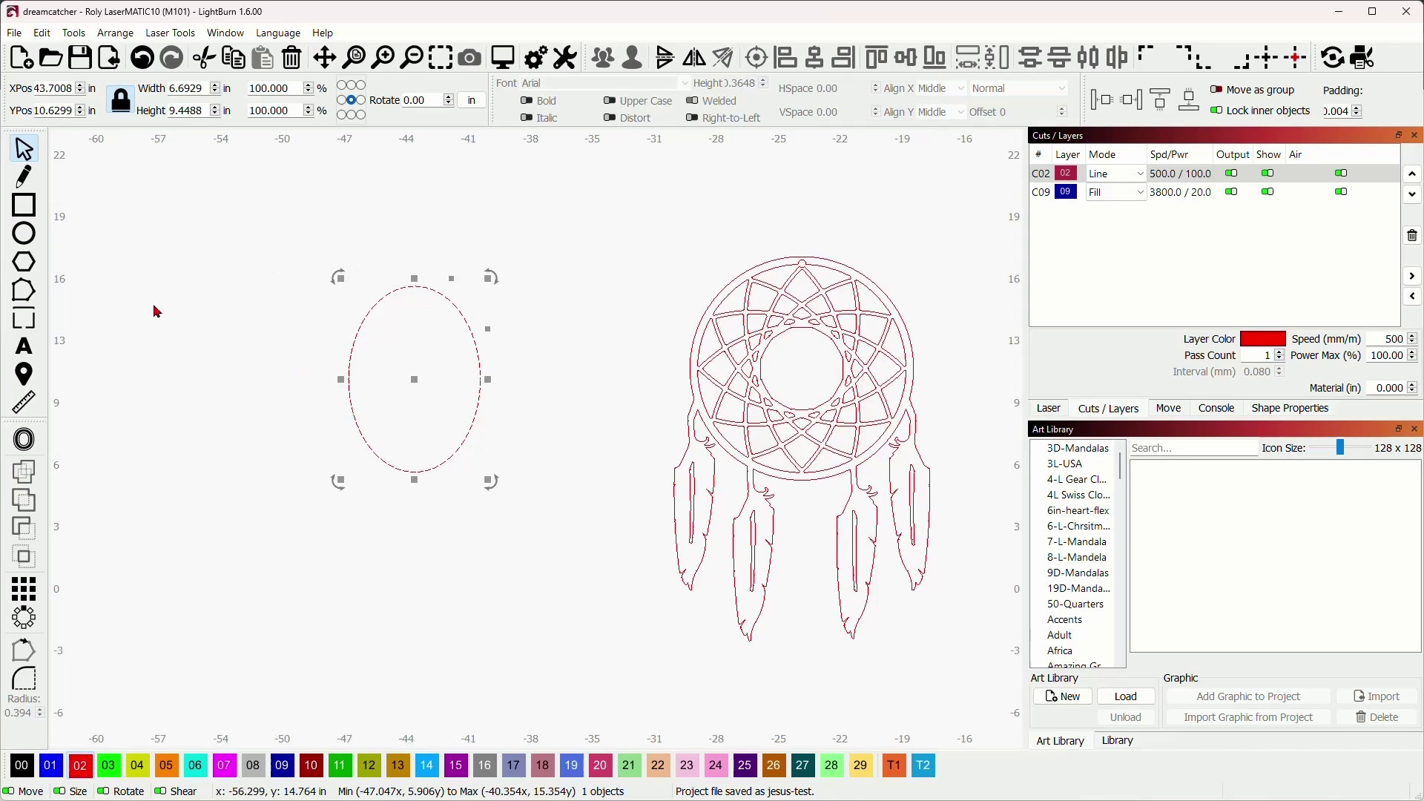
{"action": "left_click", "coordinate": [31, 445]}
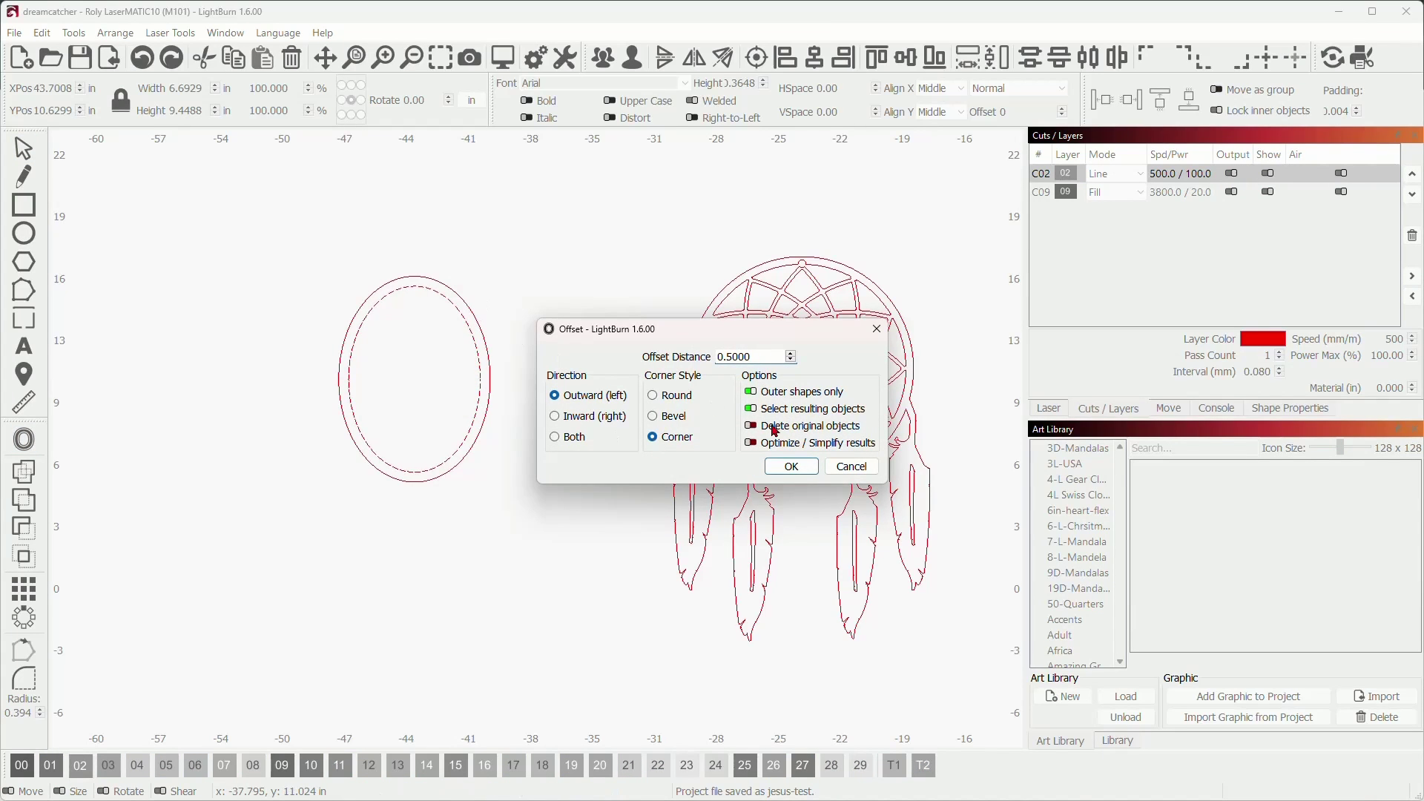
{"action": "left_click", "coordinate": [791, 465]}
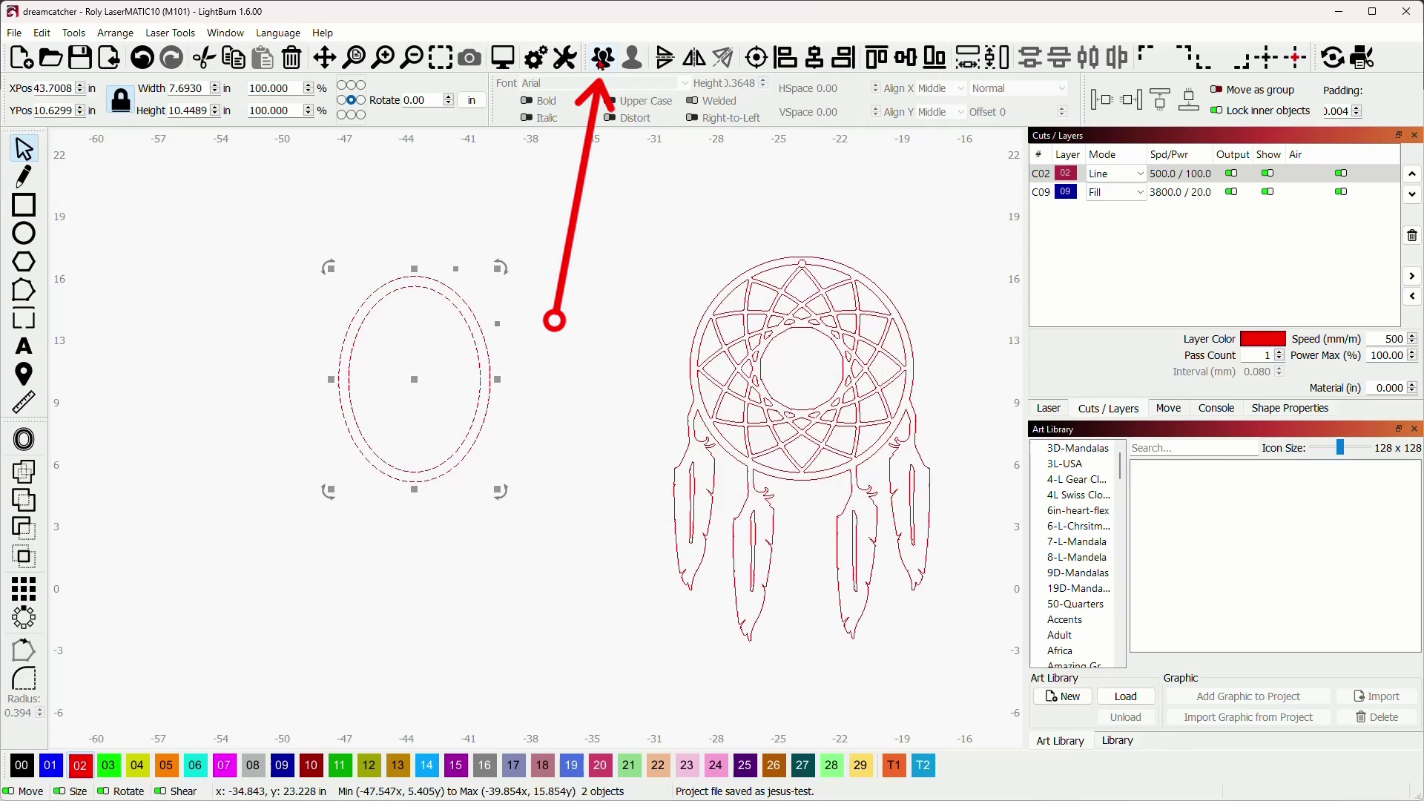
Step: Group the oval with its offset copy and scale the ring to 5.5452 × 7.4586 in
{"action": "left_click", "coordinate": [602, 59]}
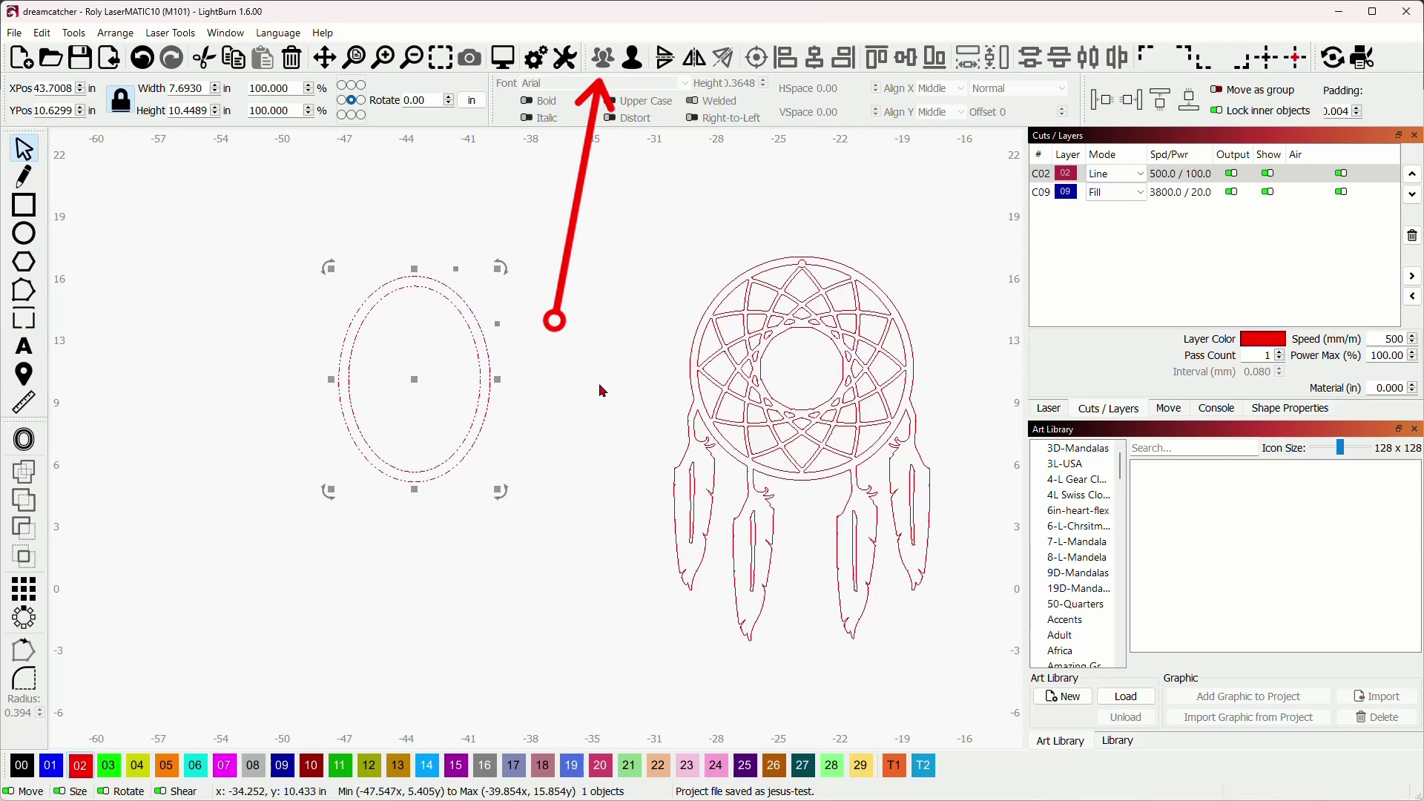
{"action": "left_click_drag", "start_coordinate": [410, 379], "coordinate": [434, 360]}
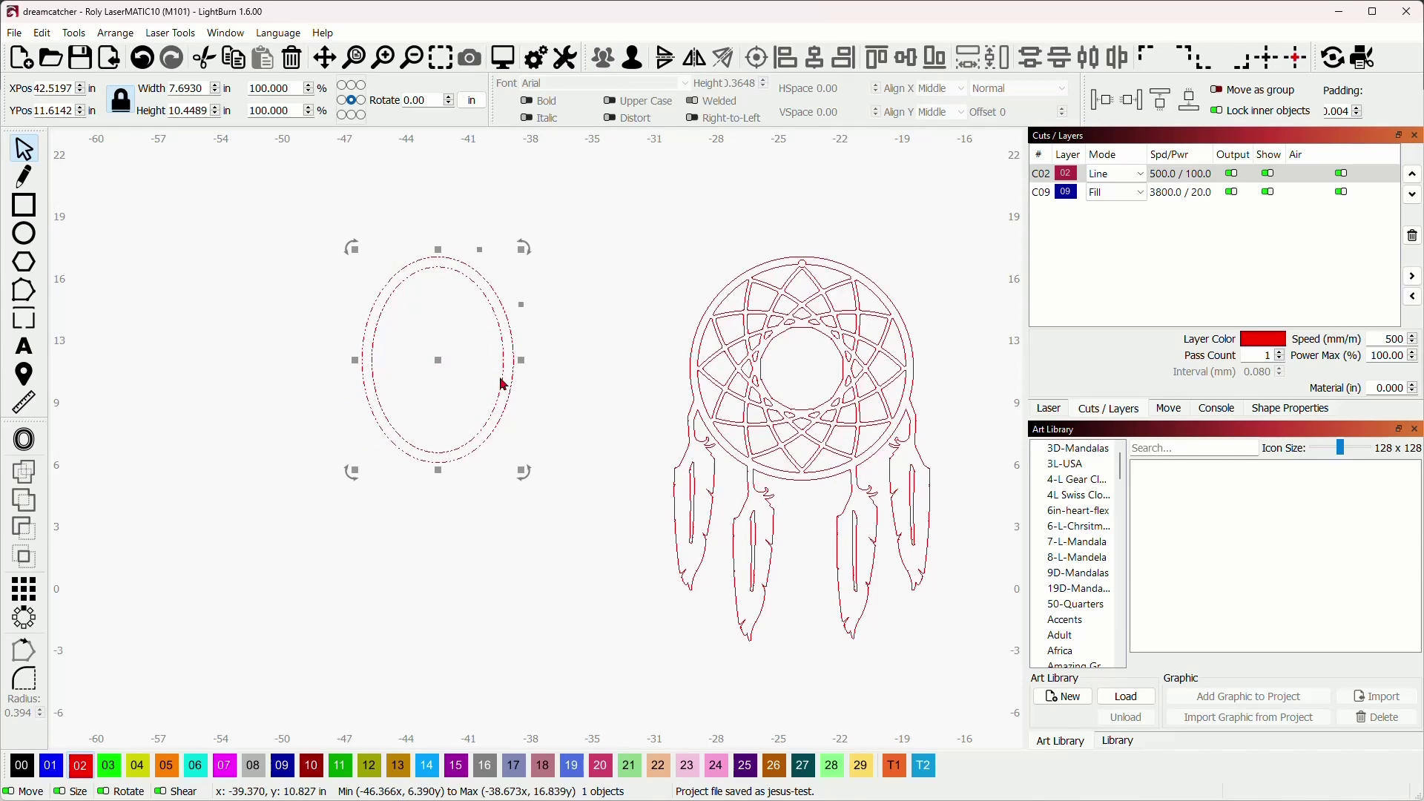
{"action": "left_click_drag", "start_coordinate": [522, 360], "coordinate": [522, 391]}
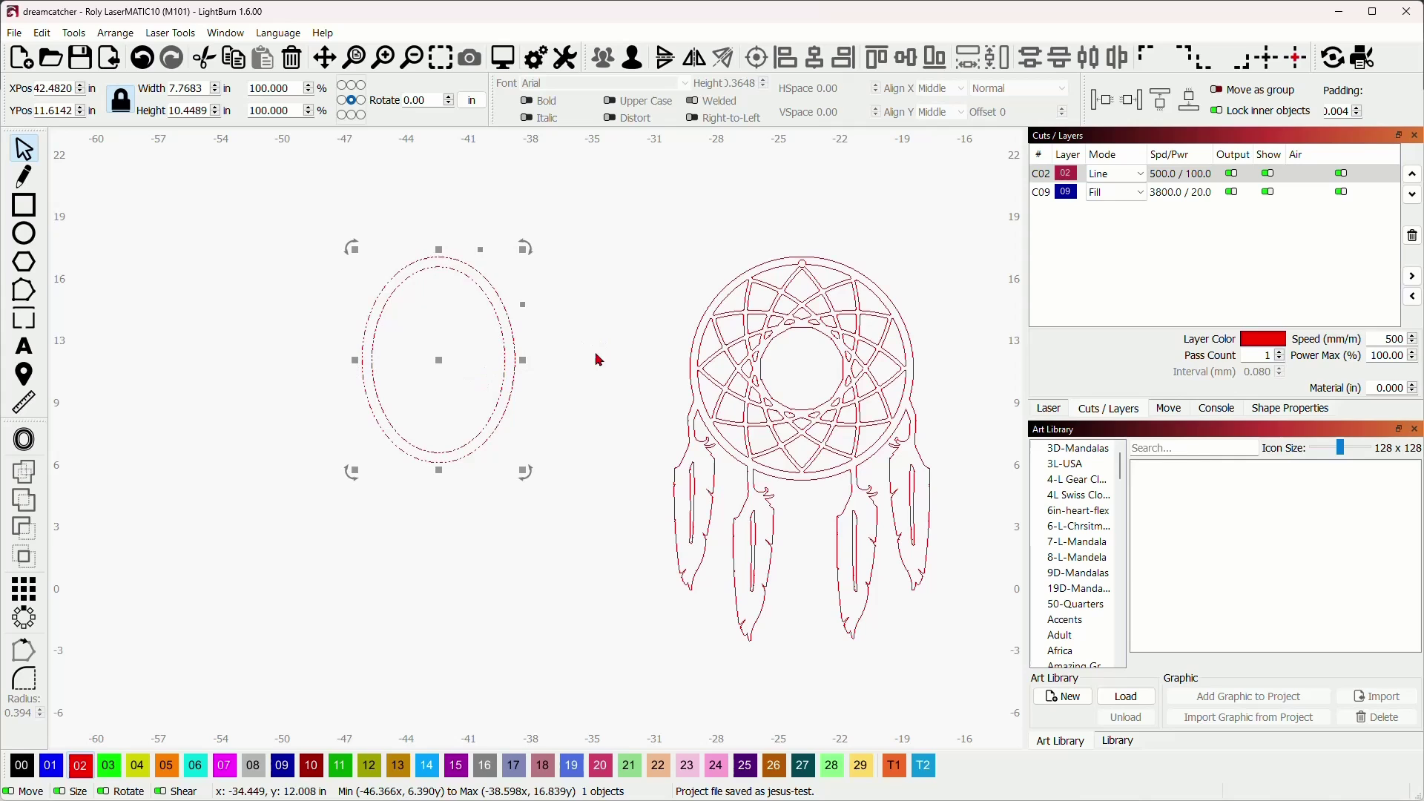
{"action": "left_click_drag", "start_coordinate": [442, 361], "coordinate": [413, 364]}
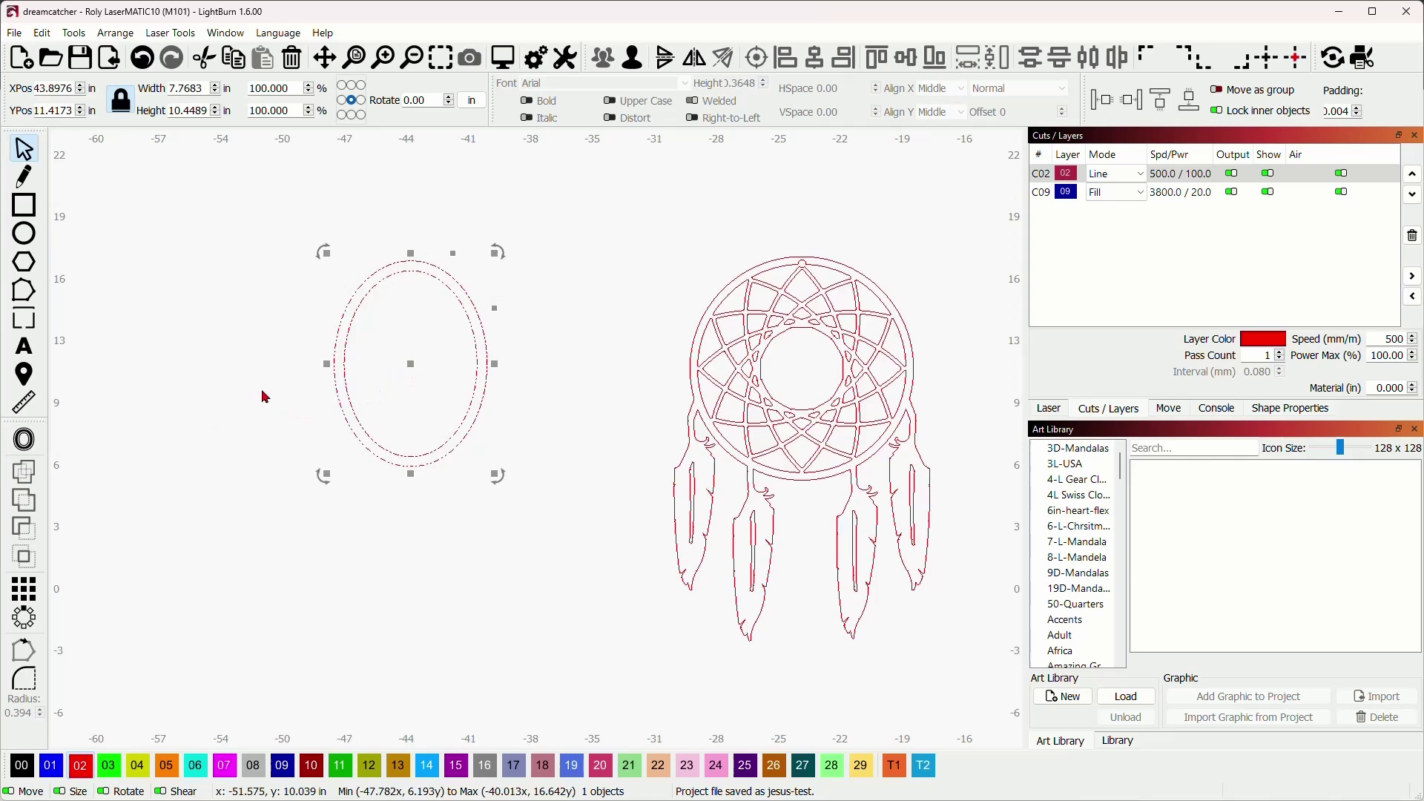
{"action": "left_click_drag", "start_coordinate": [492, 472], "coordinate": [453, 416]}
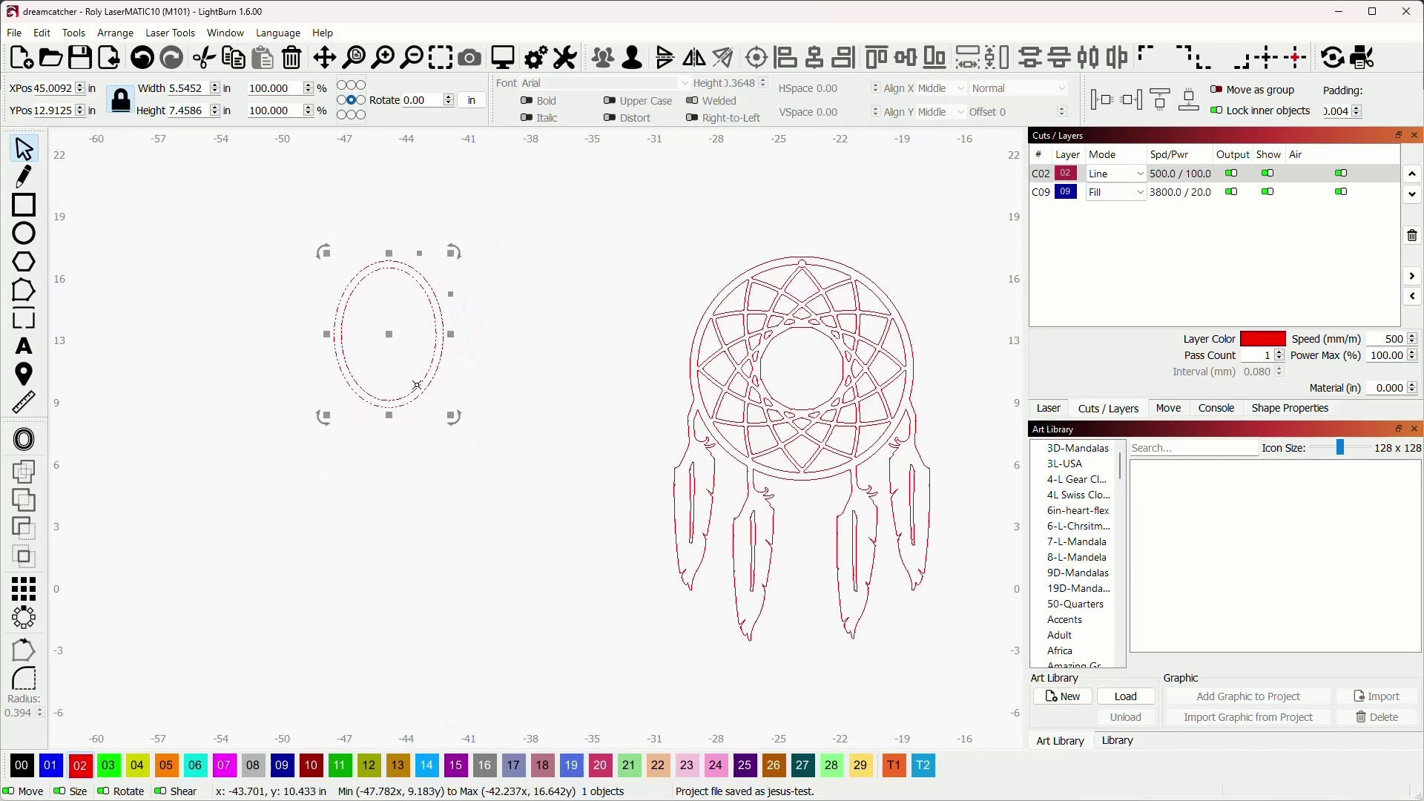
Step: Draw a perfect circle of about 19.29 in around the oval ring
{"action": "left_click", "coordinate": [24, 233]}
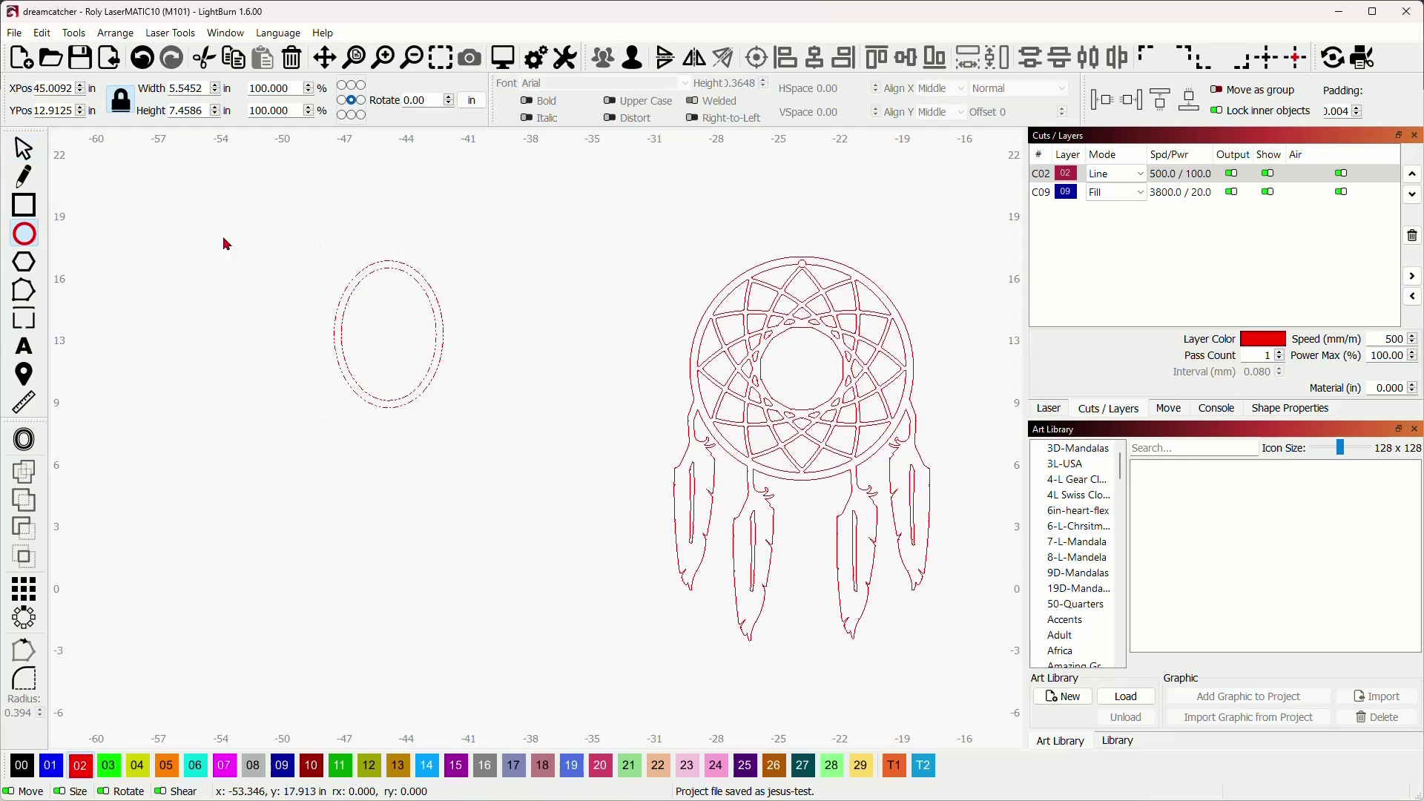
{"action": "key", "text": "shift"}
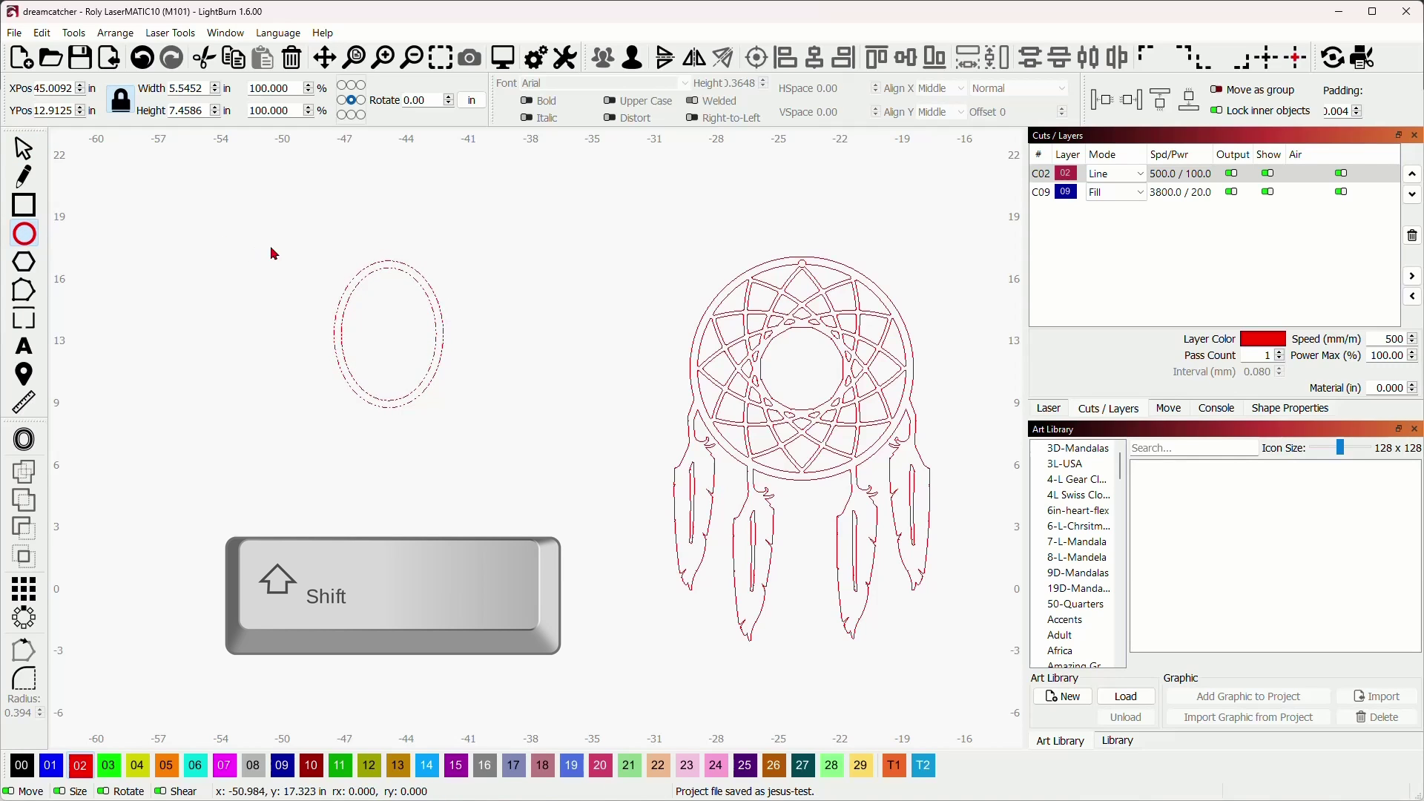
{"action": "left_click_drag", "start_coordinate": [261, 219], "coordinate": [639, 592]}
{"action": "key", "text": "Escape"}
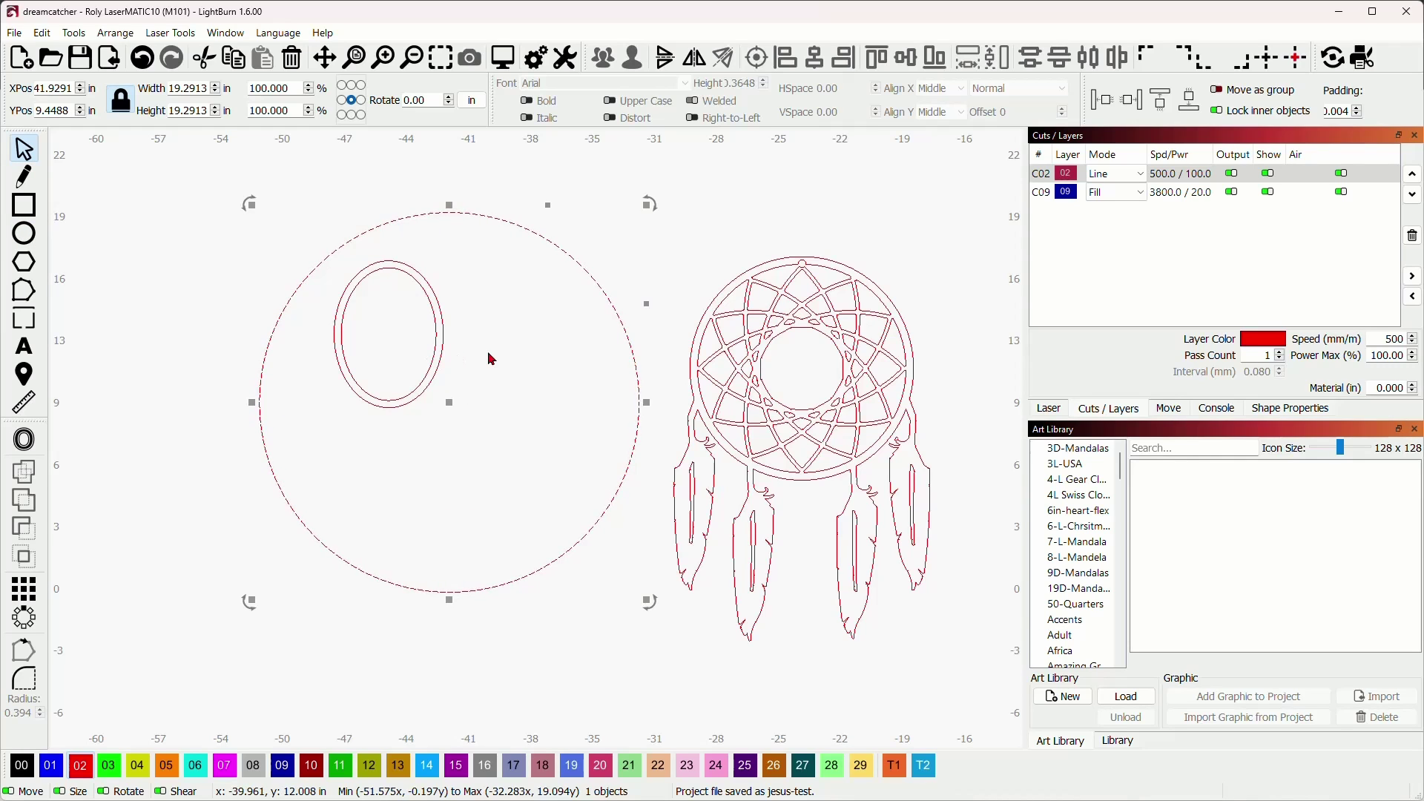
Step: Centre the oval ring on the circle, nudge it up to the top edge, and select both
{"action": "left_click_drag", "start_coordinate": [486, 359], "coordinate": [318, 215]}
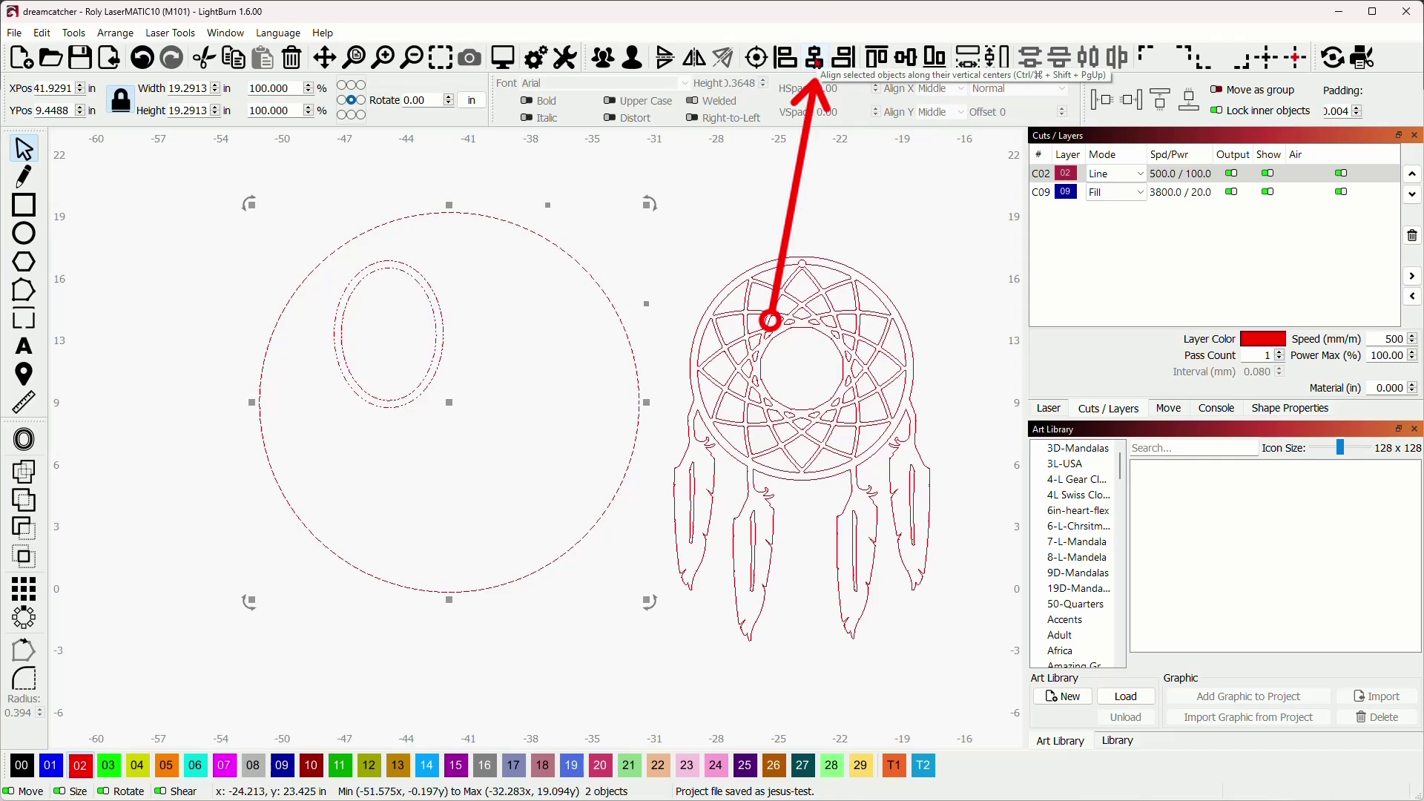
{"action": "left_click", "coordinate": [814, 59]}
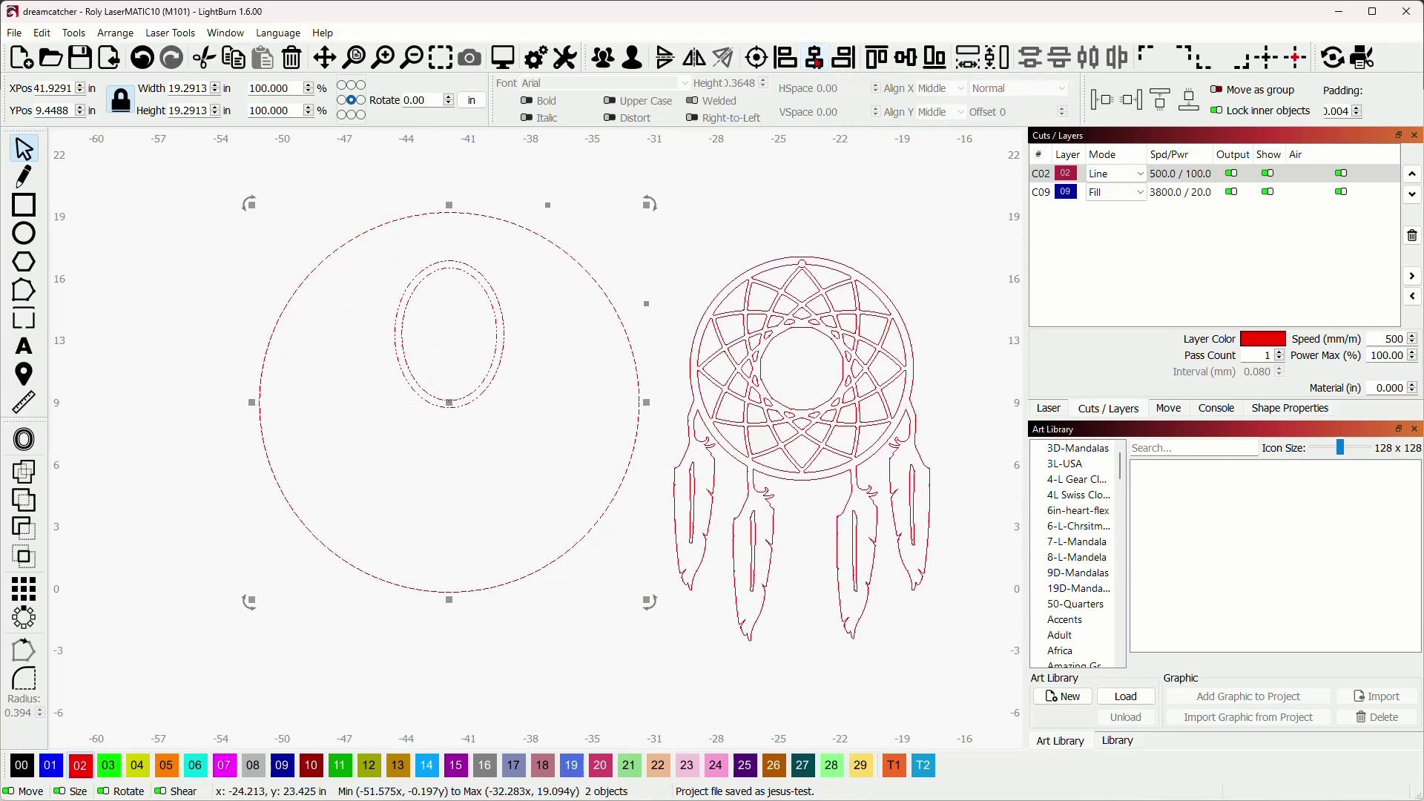
{"action": "left_click", "coordinate": [670, 333]}
{"action": "left_click", "coordinate": [498, 356]}
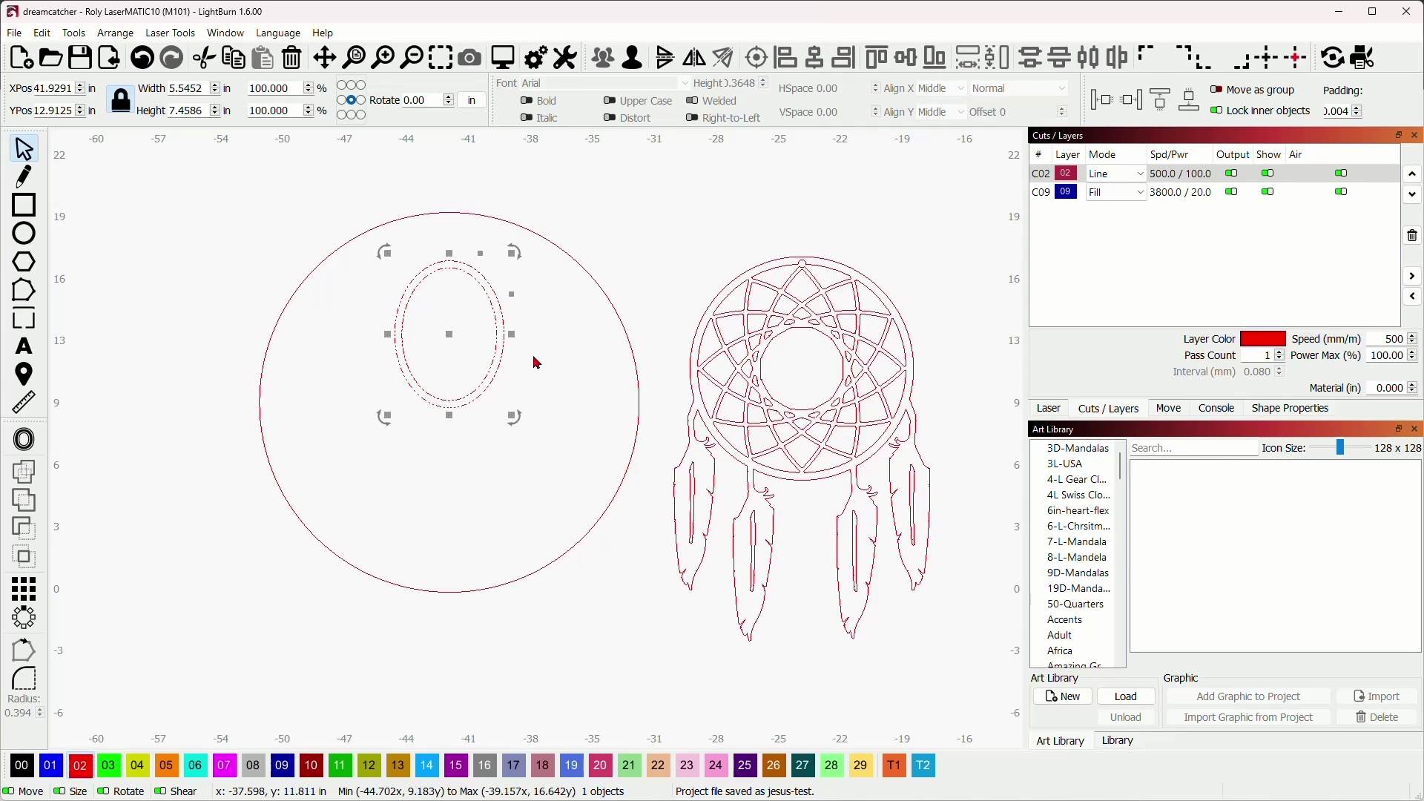
{"action": "key", "text": "shift+Up"}
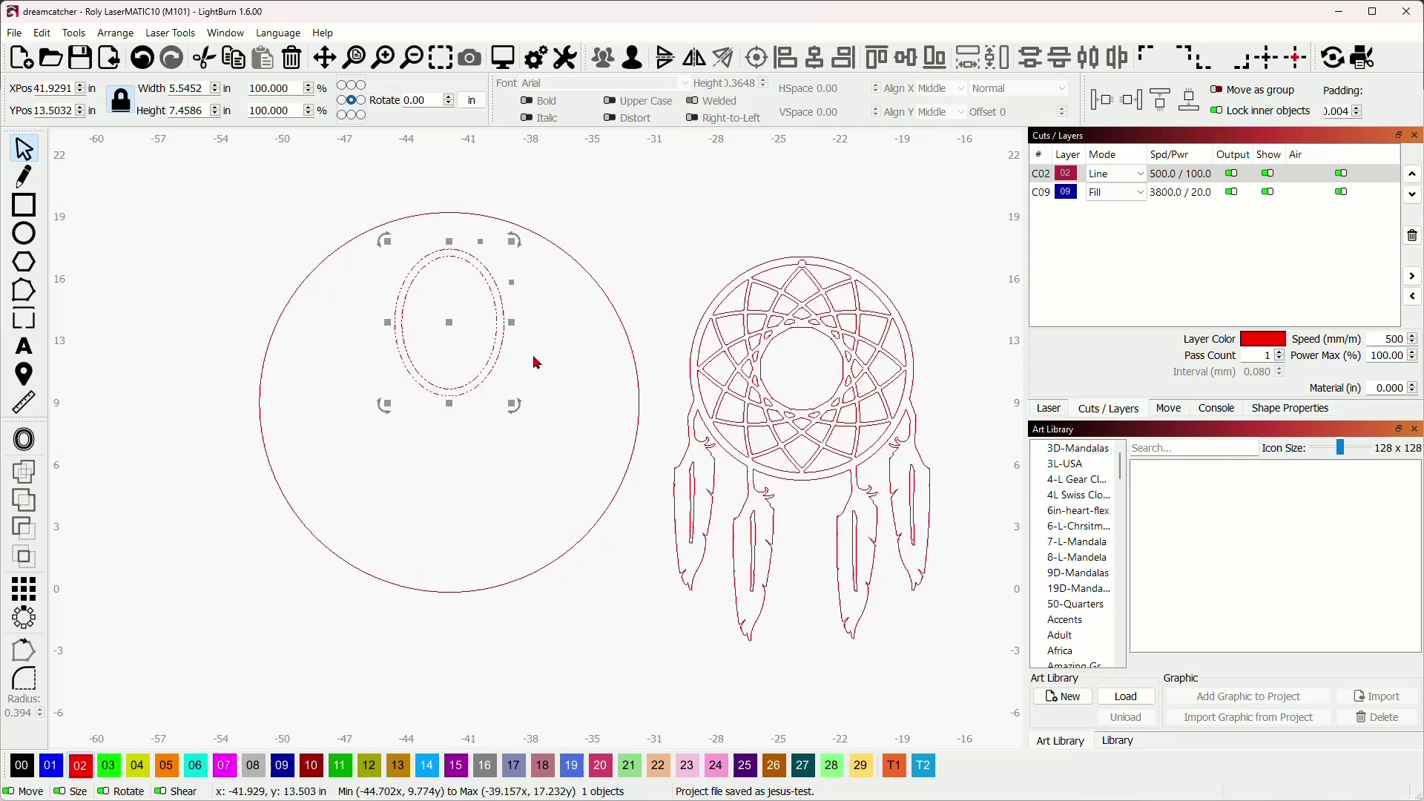
{"action": "key", "text": "shift+Up"}
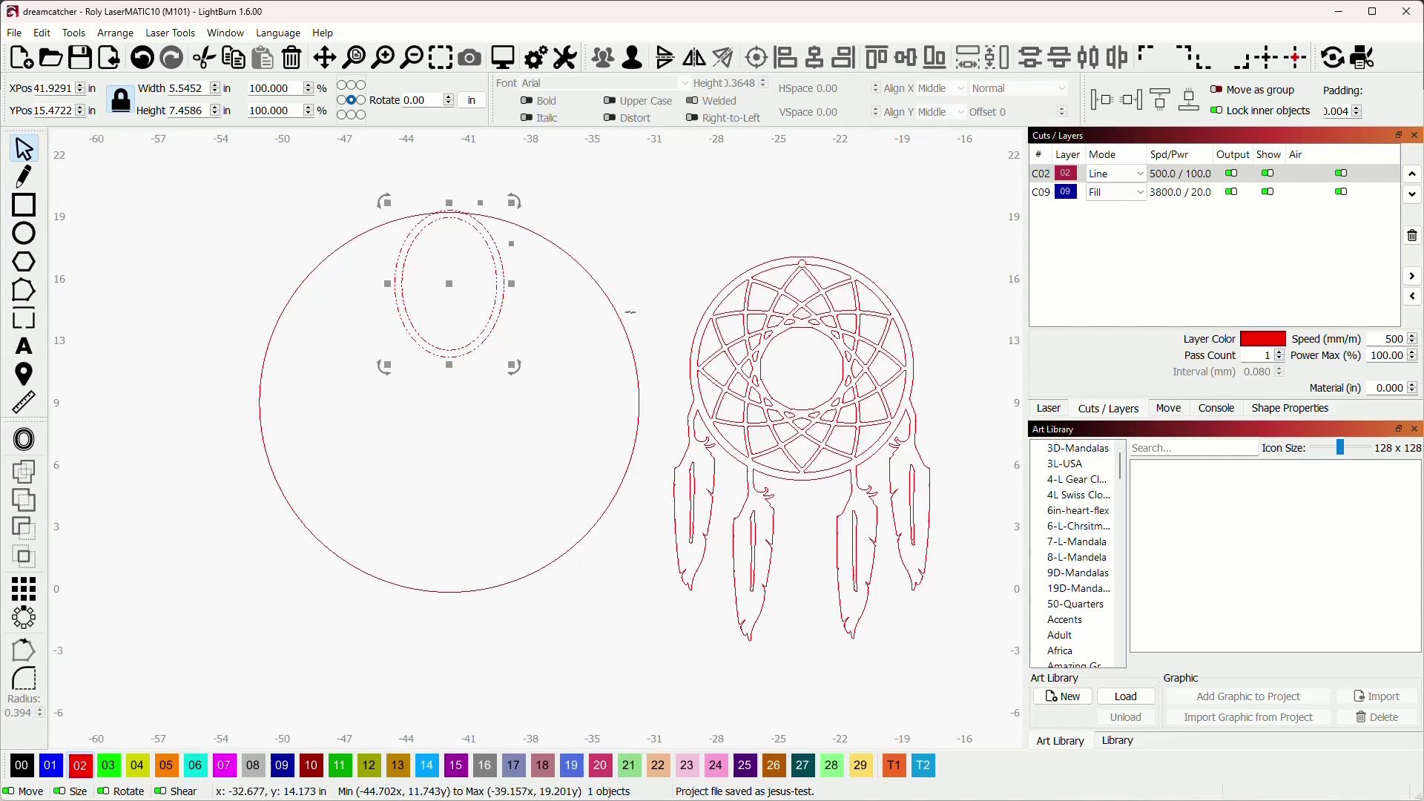
{"action": "left_click_drag", "start_coordinate": [637, 317], "coordinate": [580, 297]}
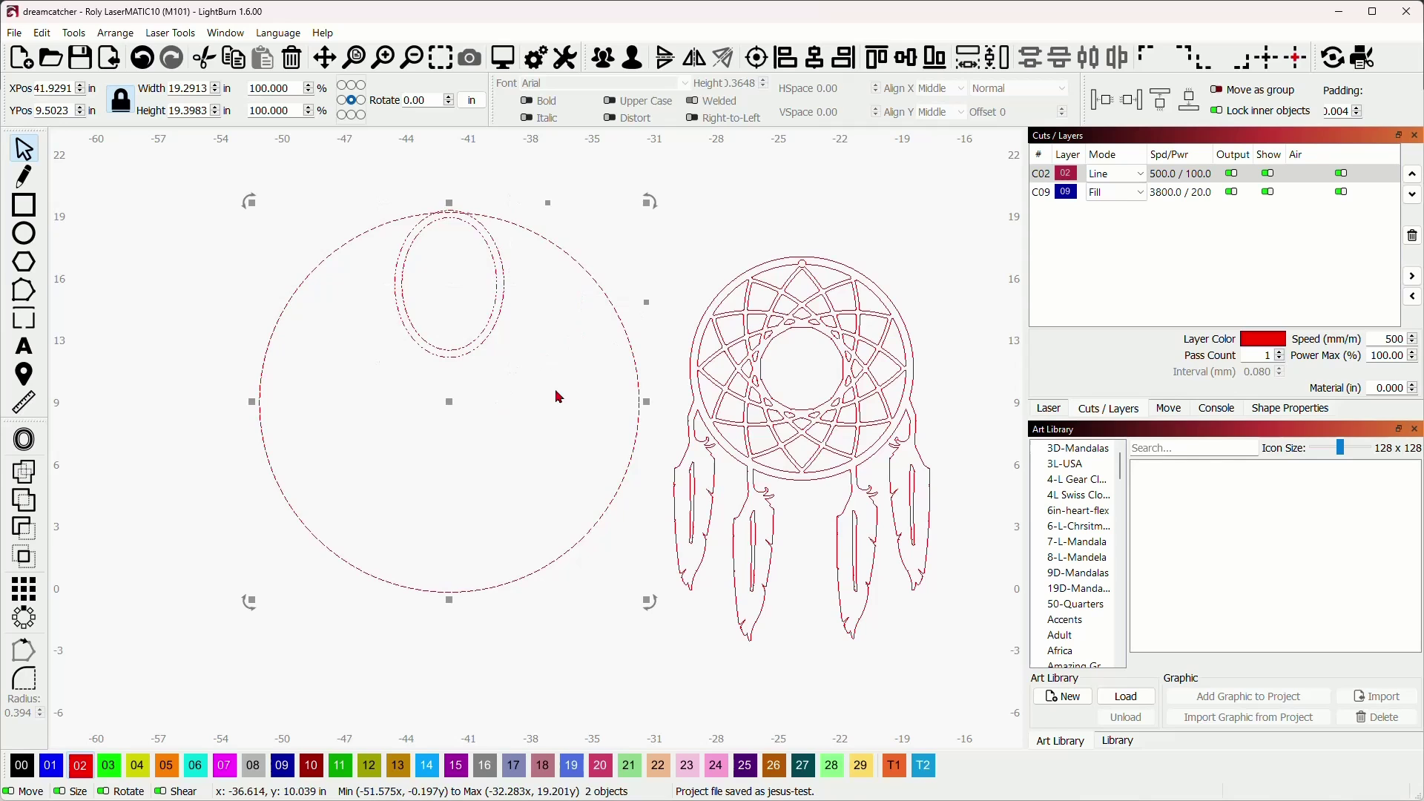
{"action": "left_click", "coordinate": [514, 443]}
{"action": "left_click", "coordinate": [460, 356]}
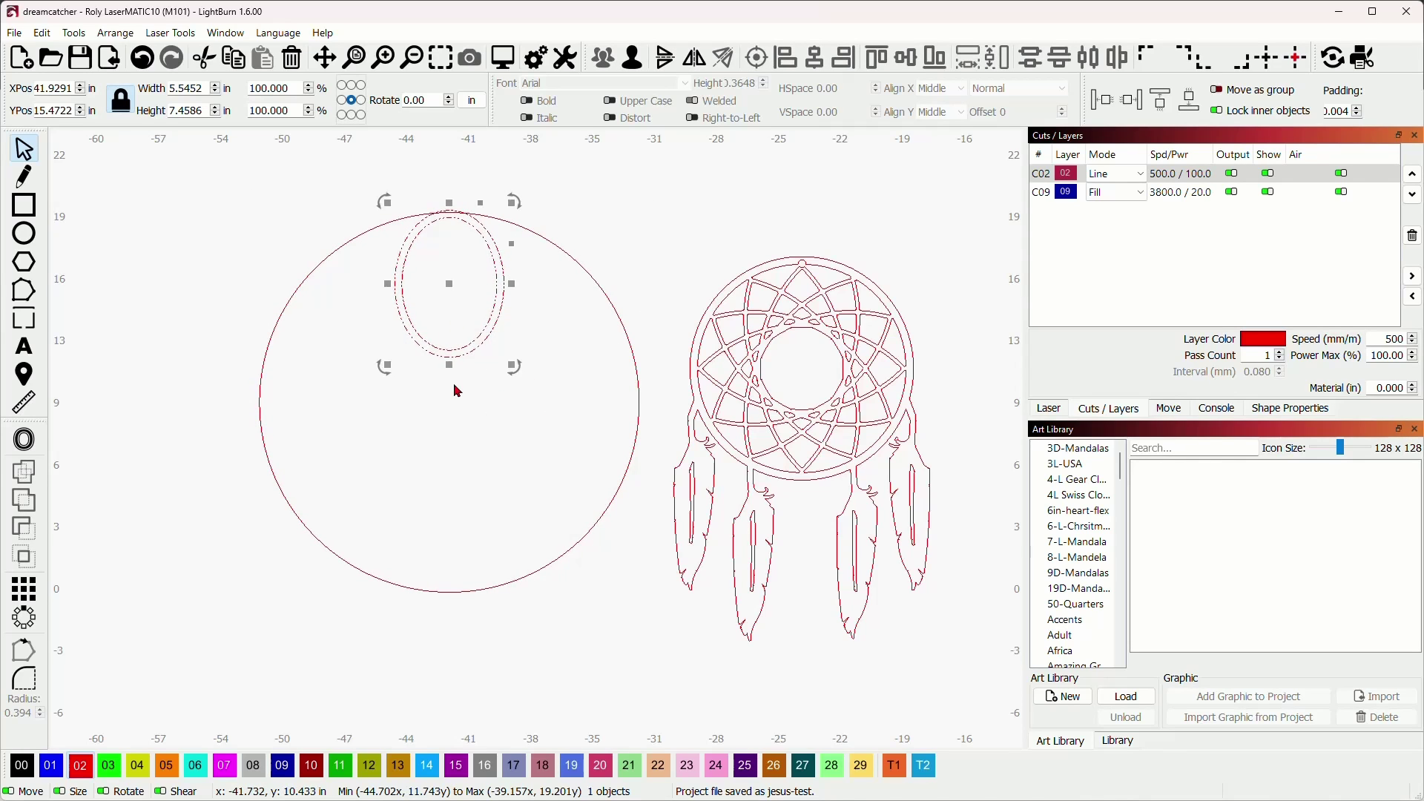
{"action": "left_click_drag", "start_coordinate": [651, 327], "coordinate": [594, 345]}
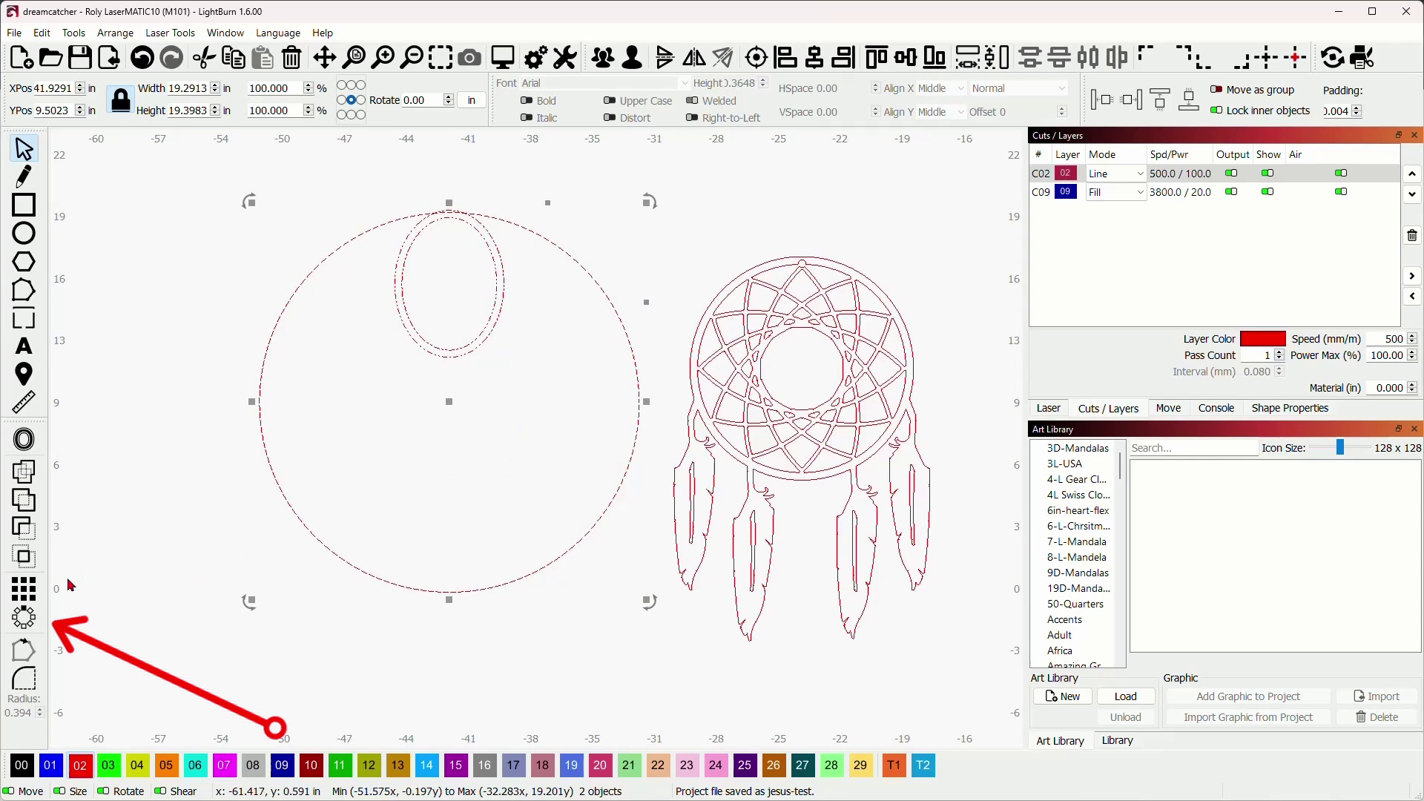
Step: Apply a circular array of 13 copies (step 27.7) to the oval ring
{"action": "left_click", "coordinate": [25, 623]}
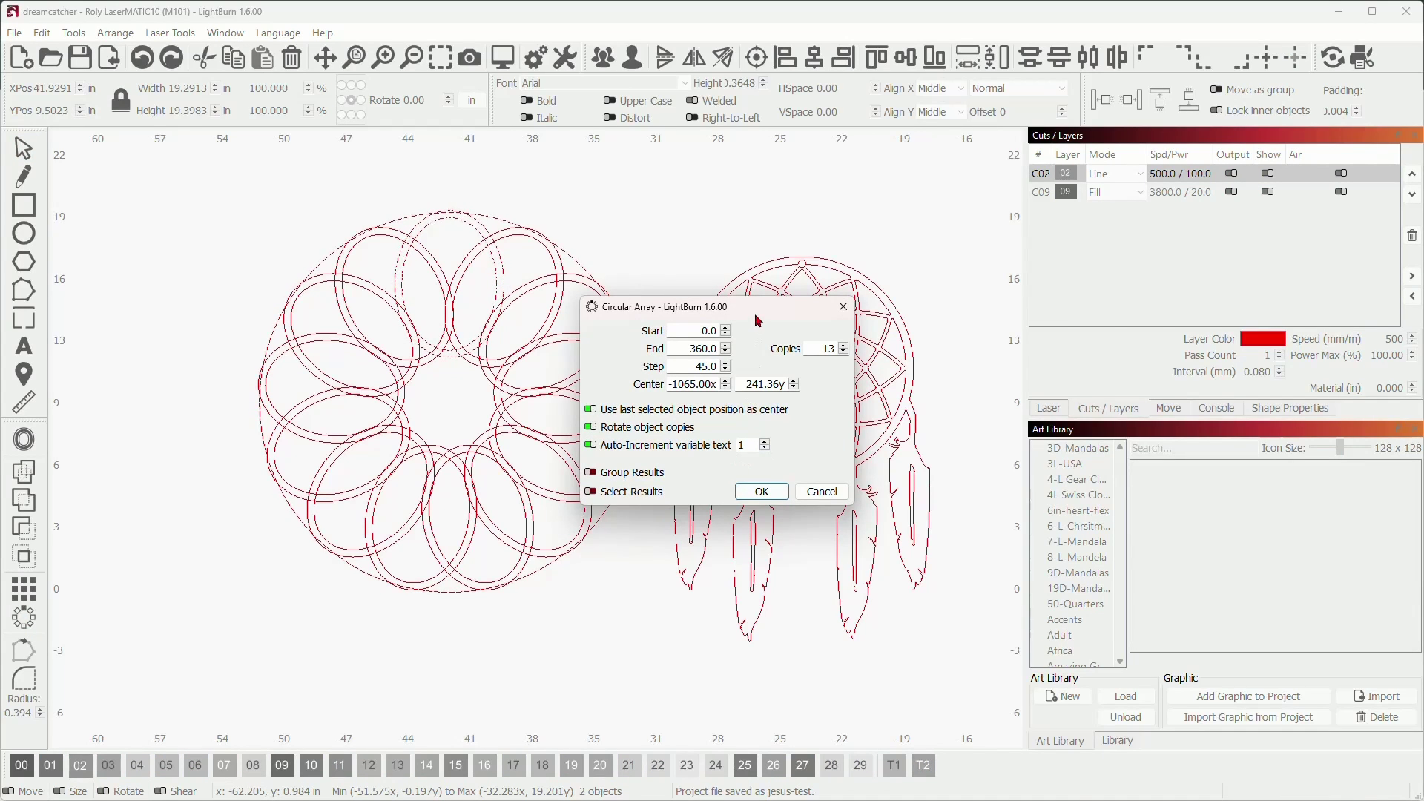
{"action": "left_click_drag", "start_coordinate": [759, 321], "coordinate": [821, 252]}
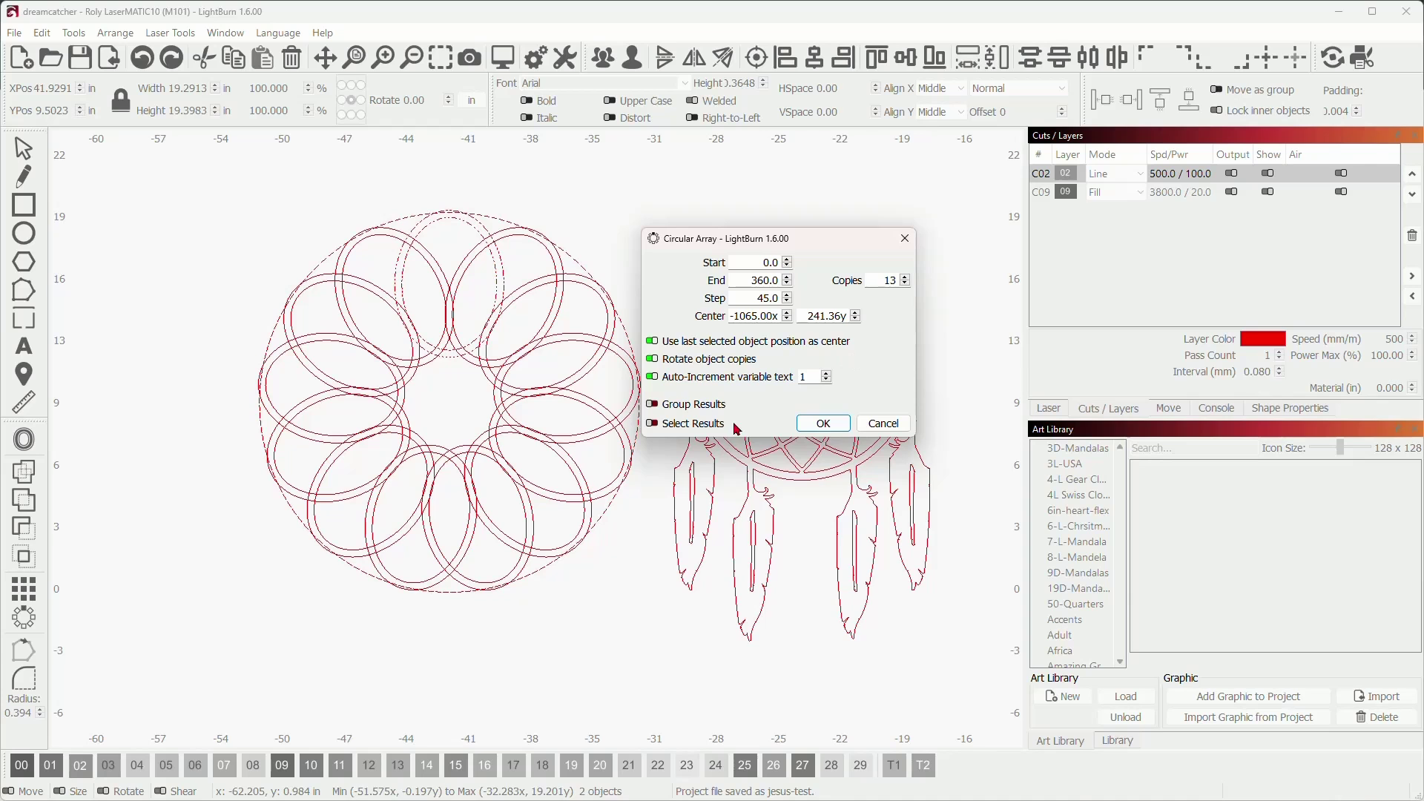
{"action": "scroll", "coordinate": [486, 387], "scroll_direction": "up", "scroll_amount": 2}
{"action": "scroll", "coordinate": [494, 386], "scroll_direction": "up", "scroll_amount": 1}
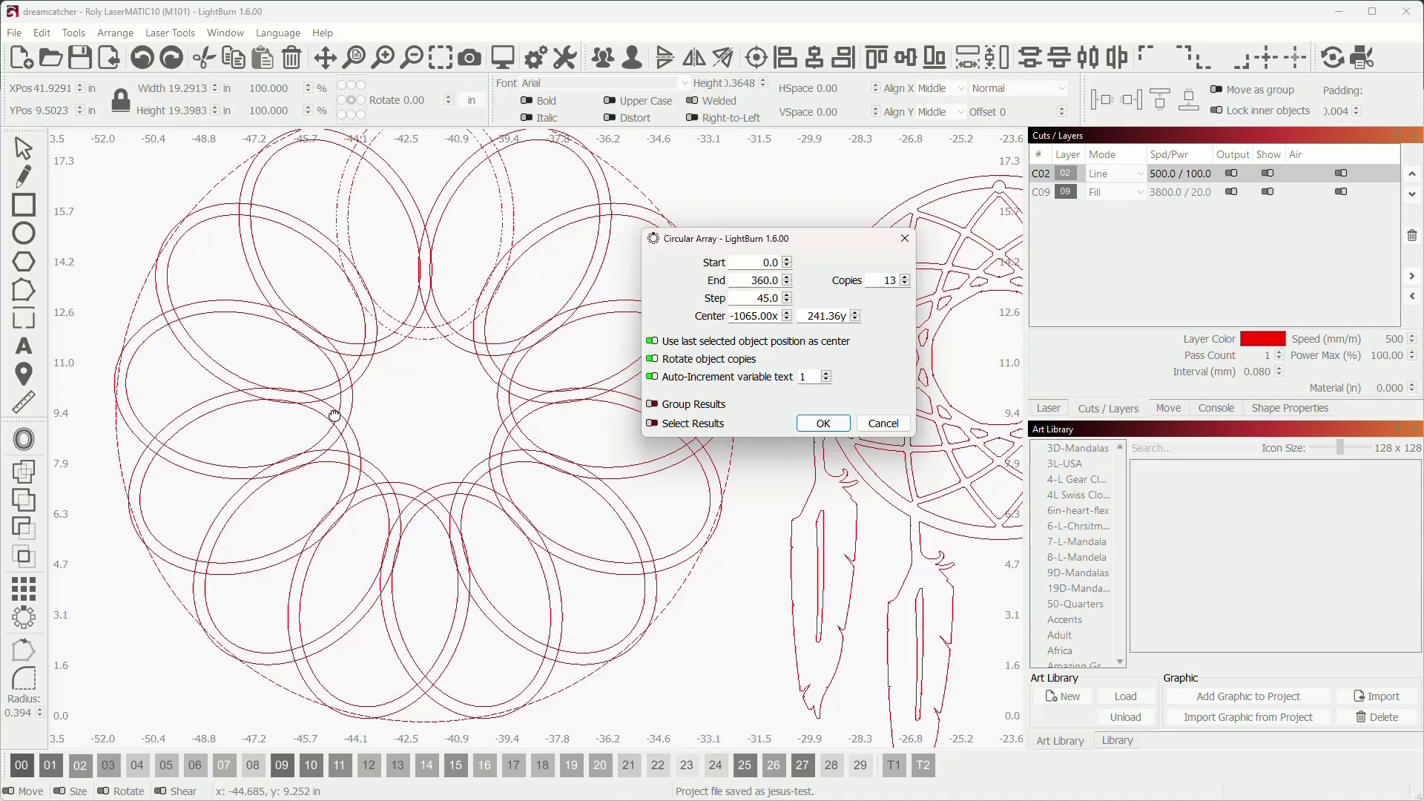
{"action": "left_click", "coordinate": [905, 286]}
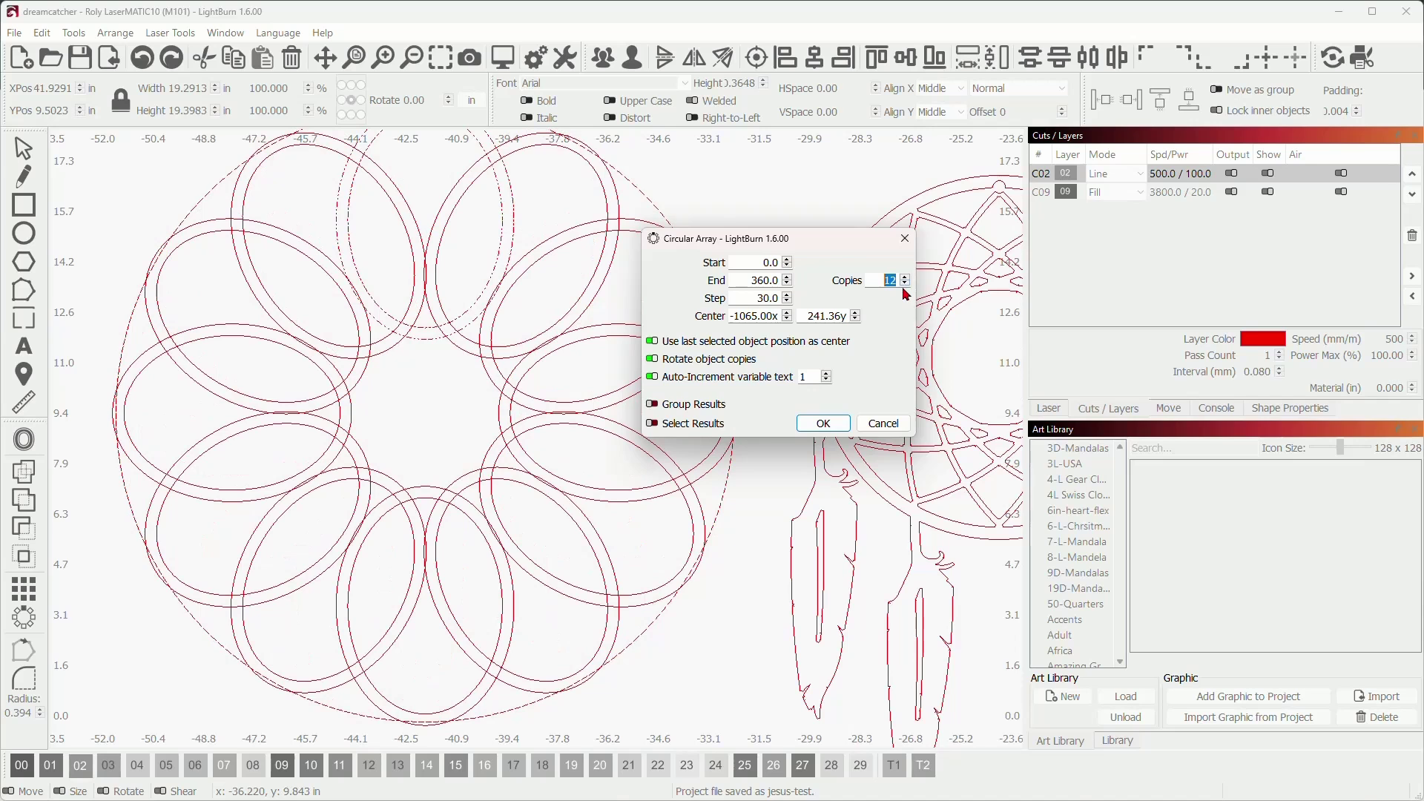
{"action": "left_click", "coordinate": [907, 285]}
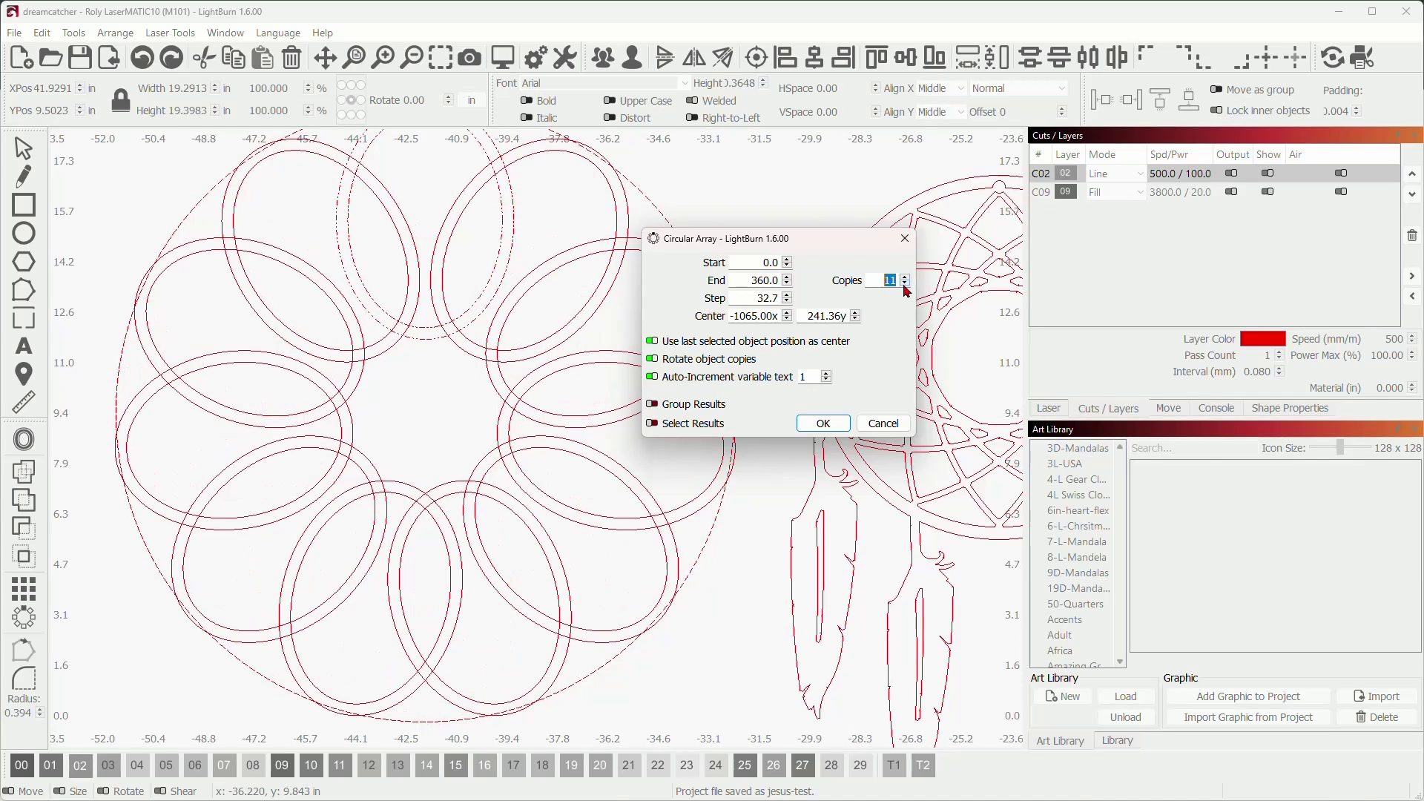
{"action": "left_click", "coordinate": [907, 277]}
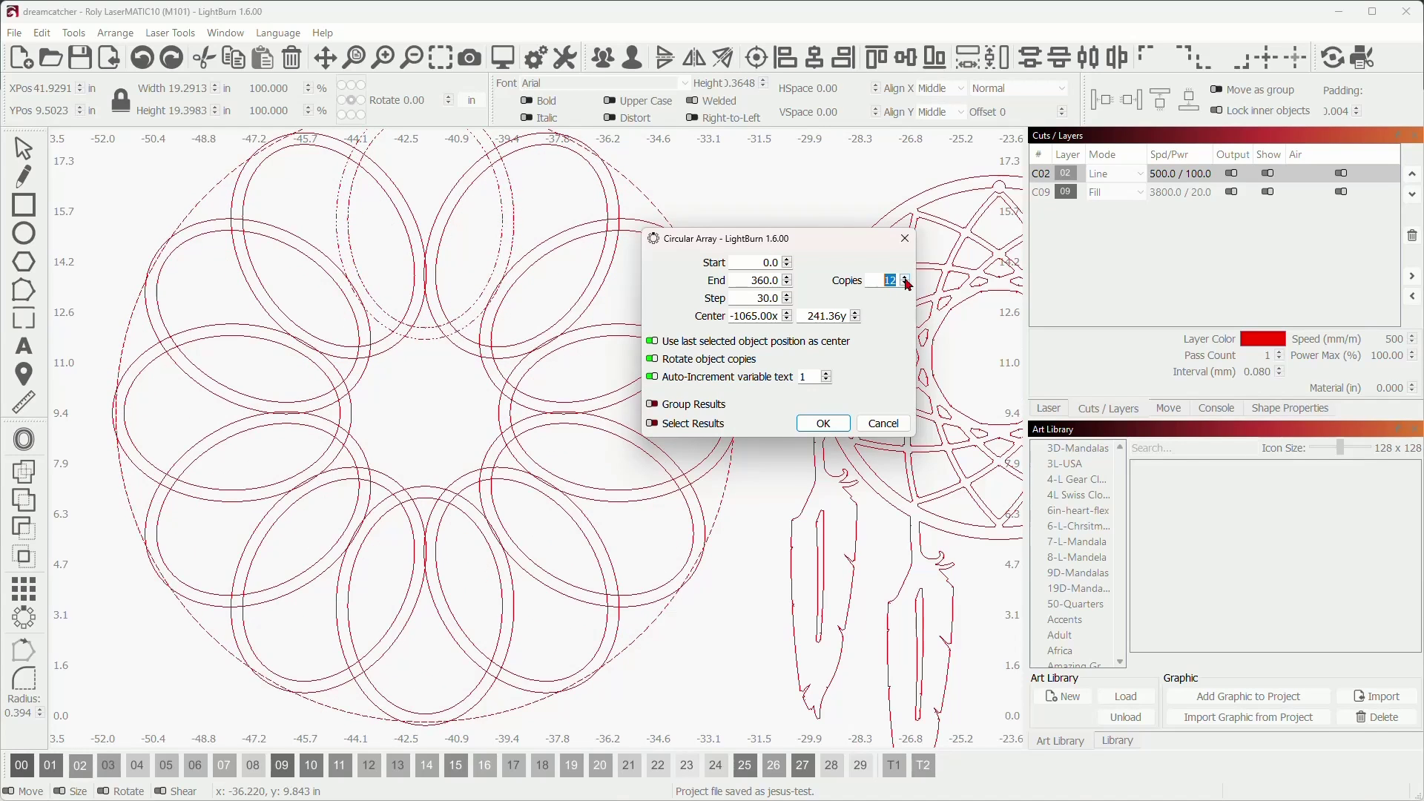
{"action": "left_click", "coordinate": [907, 278]}
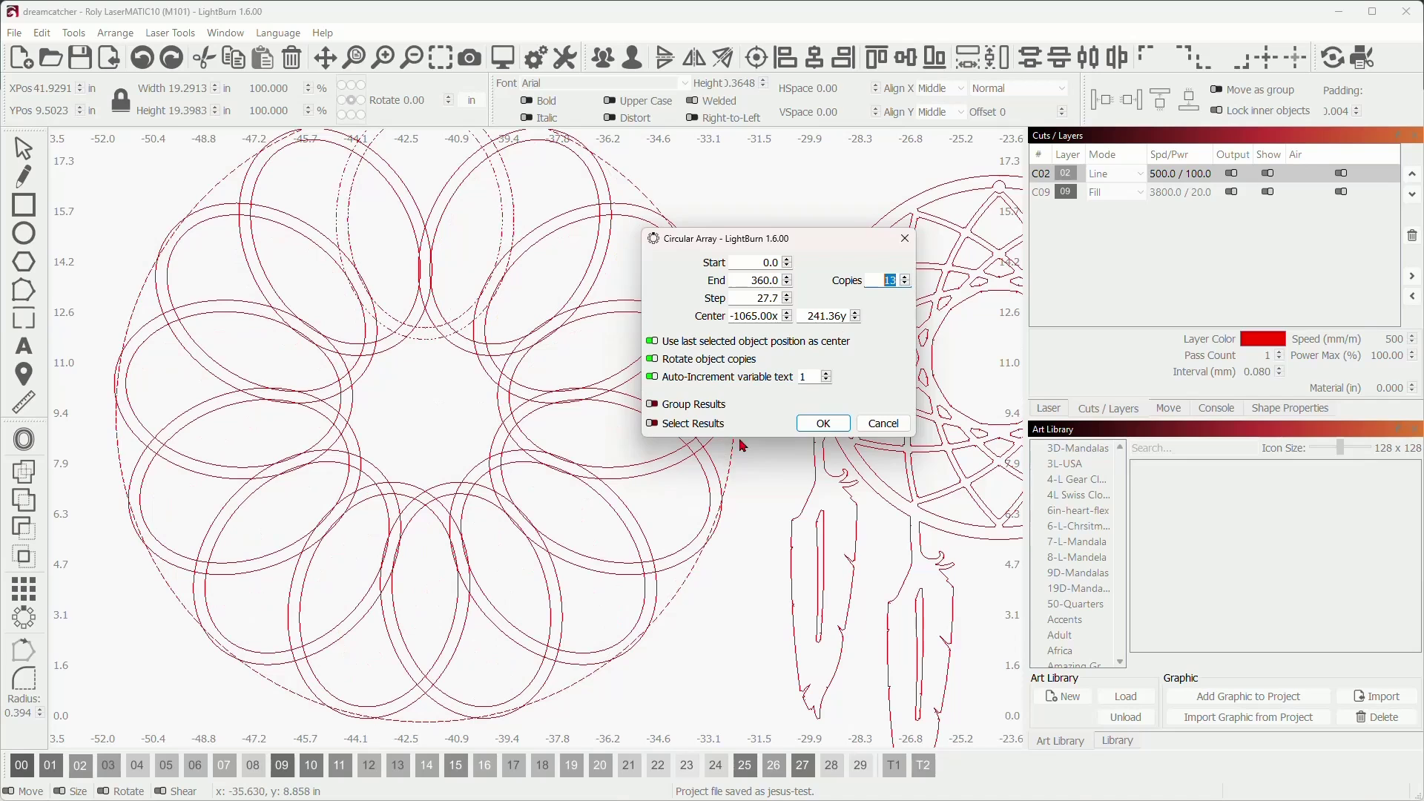
{"action": "left_click", "coordinate": [823, 422]}
Step: Reselect mandala parts and reopen the Circular Array dialog, cancelling without changes
{"action": "scroll", "coordinate": [698, 386], "scroll_direction": "down", "scroll_amount": 1}
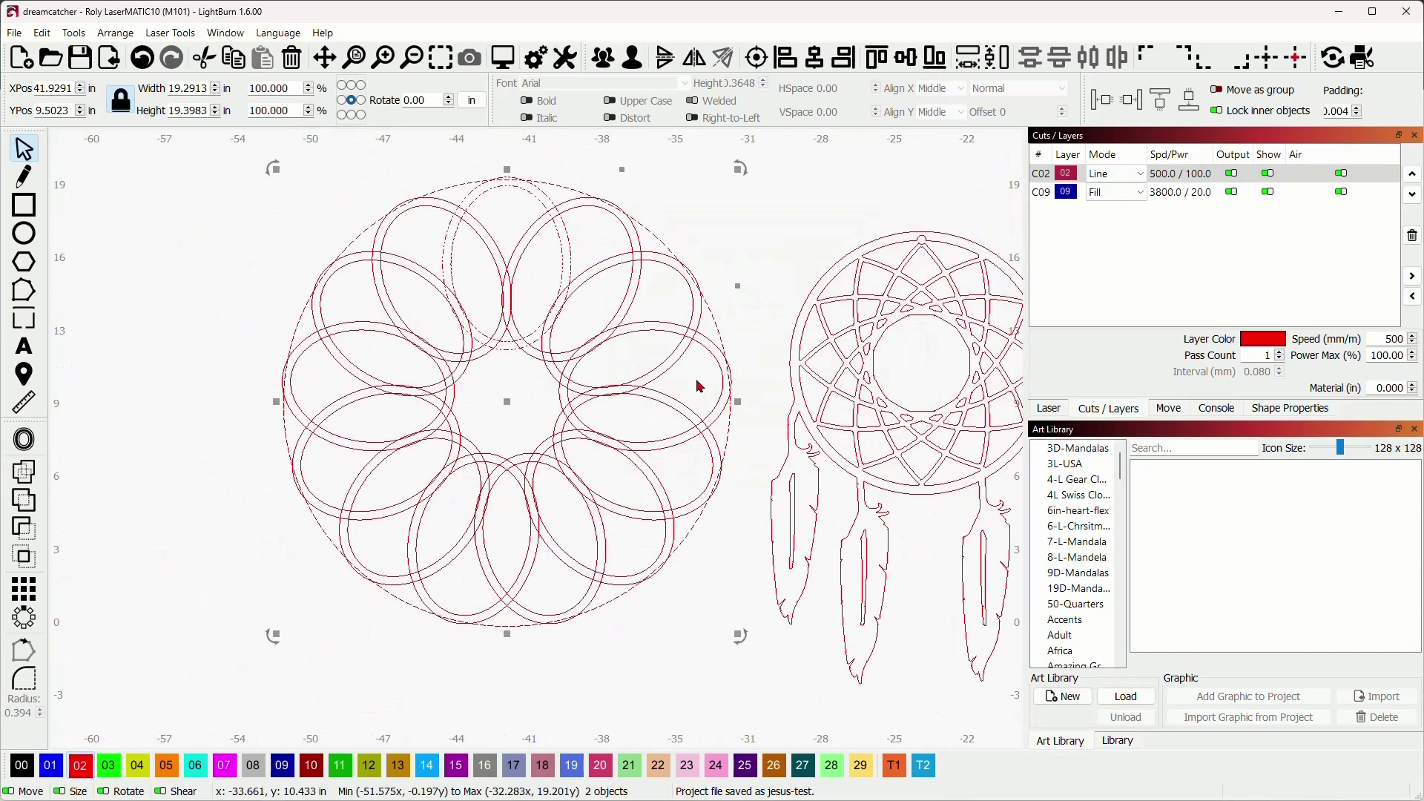
{"action": "scroll", "coordinate": [698, 385], "scroll_direction": "down", "scroll_amount": 3}
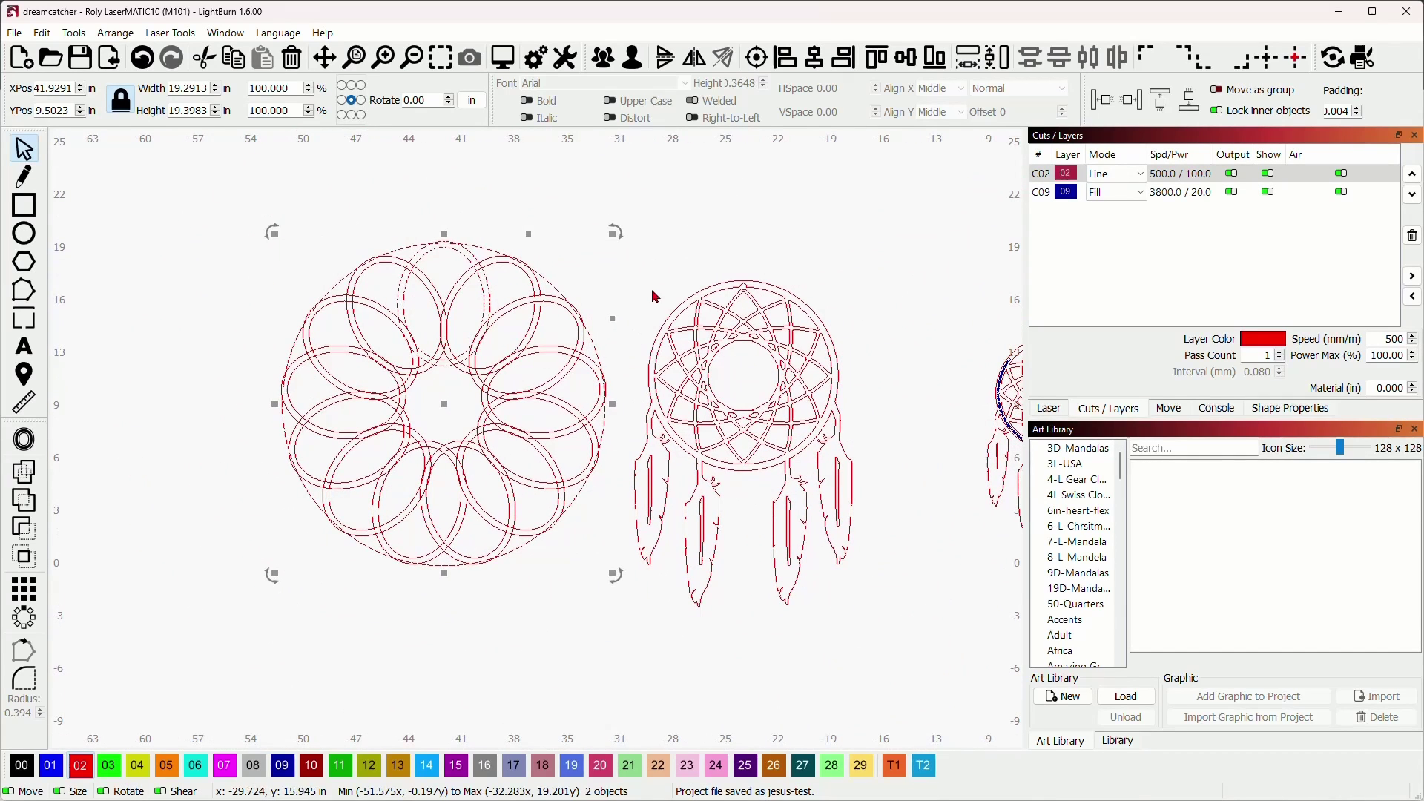
{"action": "left_click", "coordinate": [655, 297]}
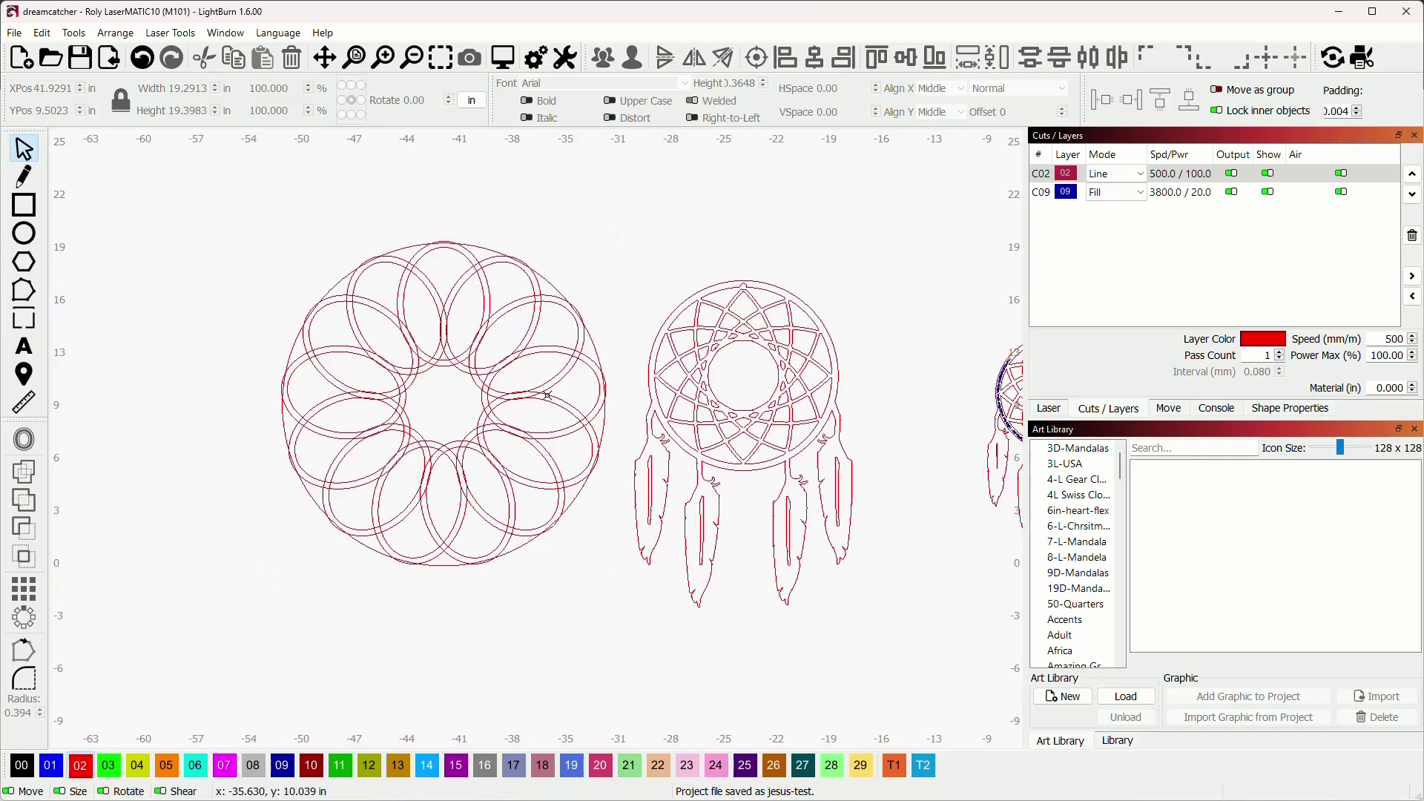
{"action": "scroll", "coordinate": [547, 394], "scroll_direction": "up", "scroll_amount": 2}
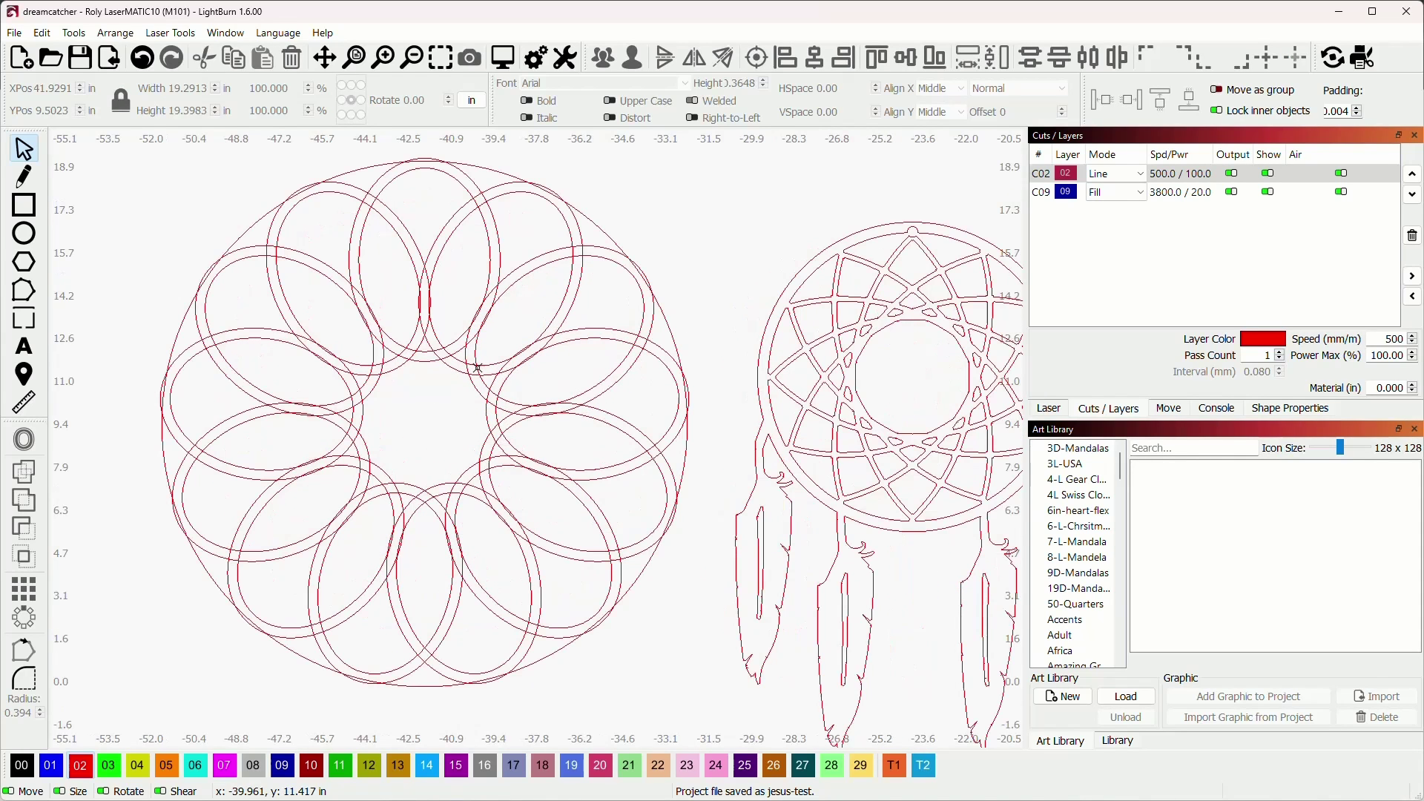
{"action": "left_click", "coordinate": [565, 300]}
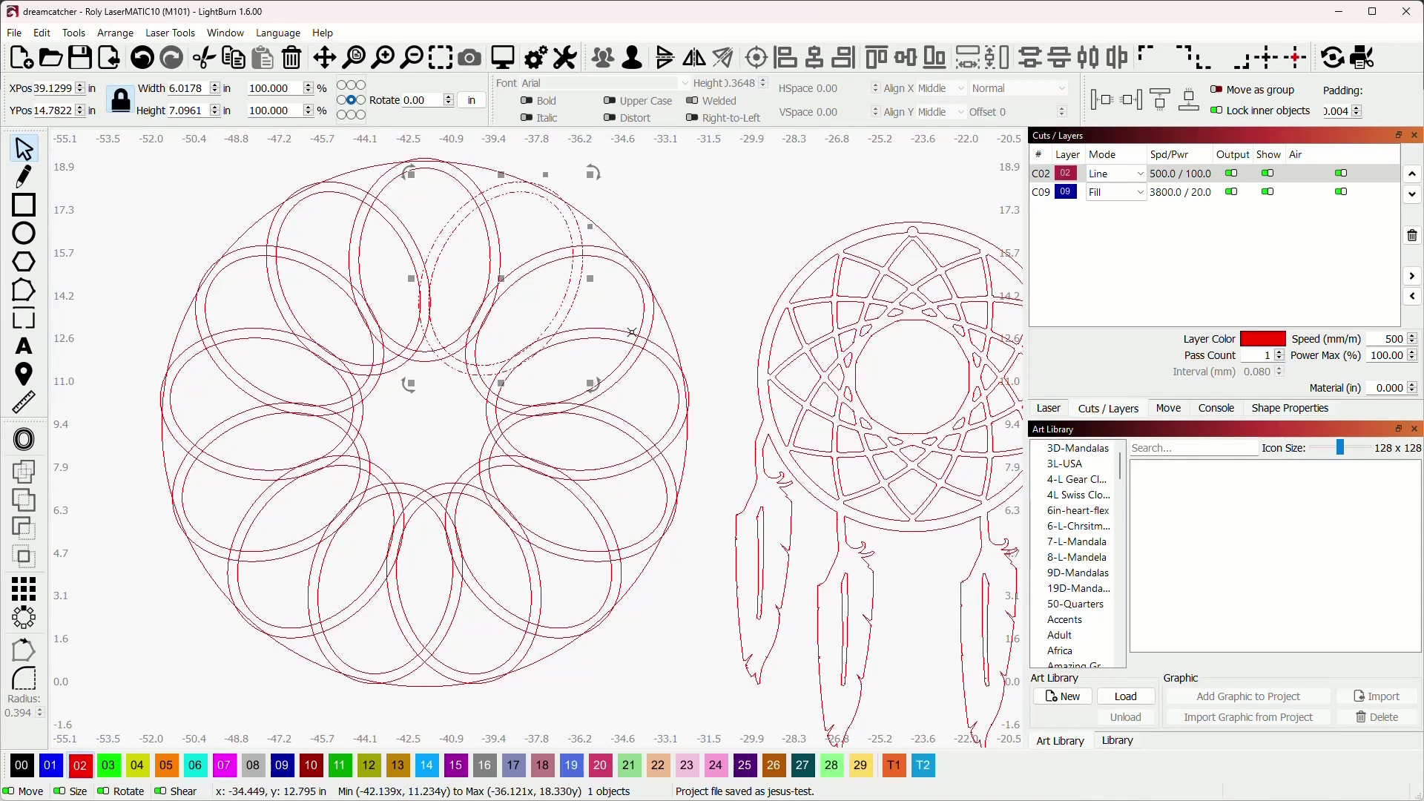
{"action": "left_click", "coordinate": [688, 327], "text": "shift"}
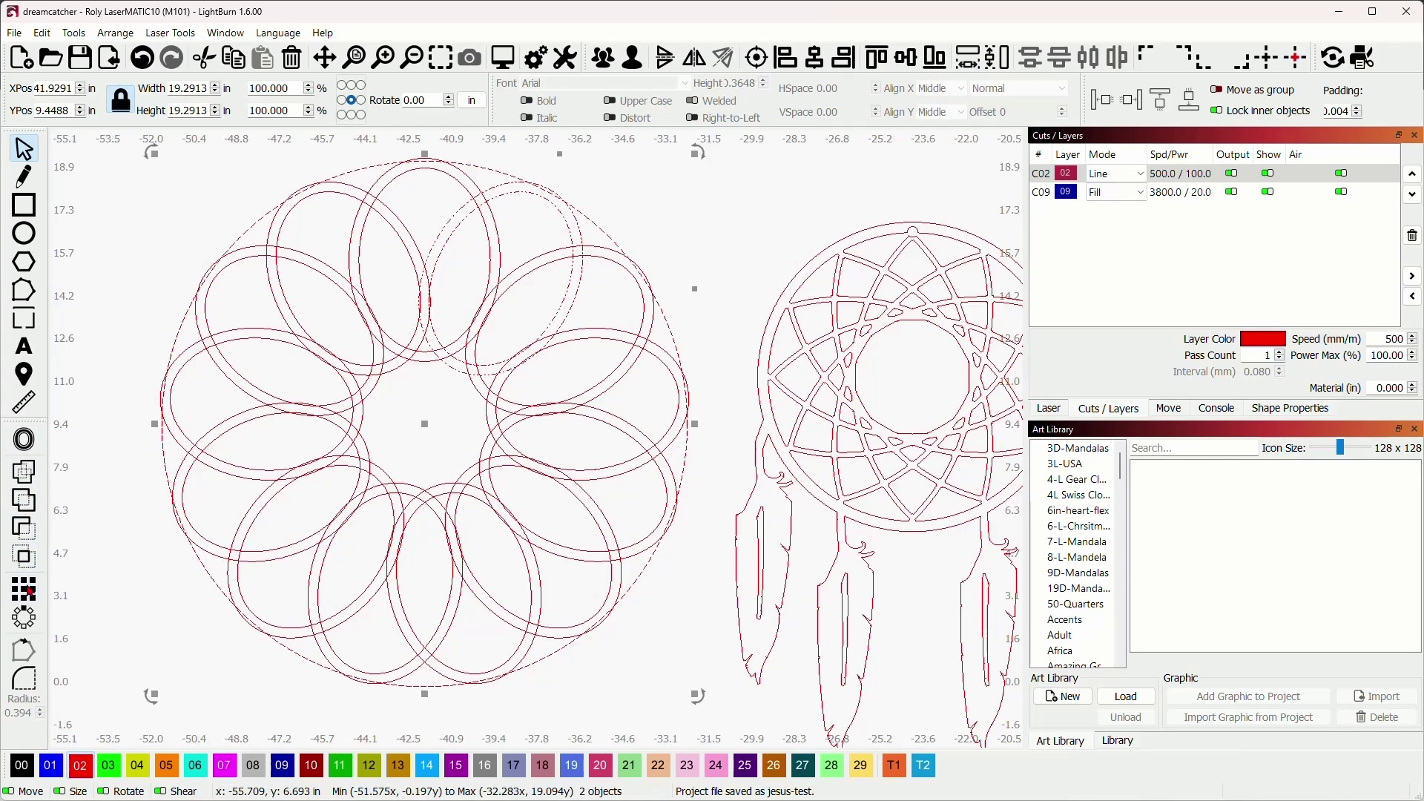
{"action": "left_click", "coordinate": [25, 617]}
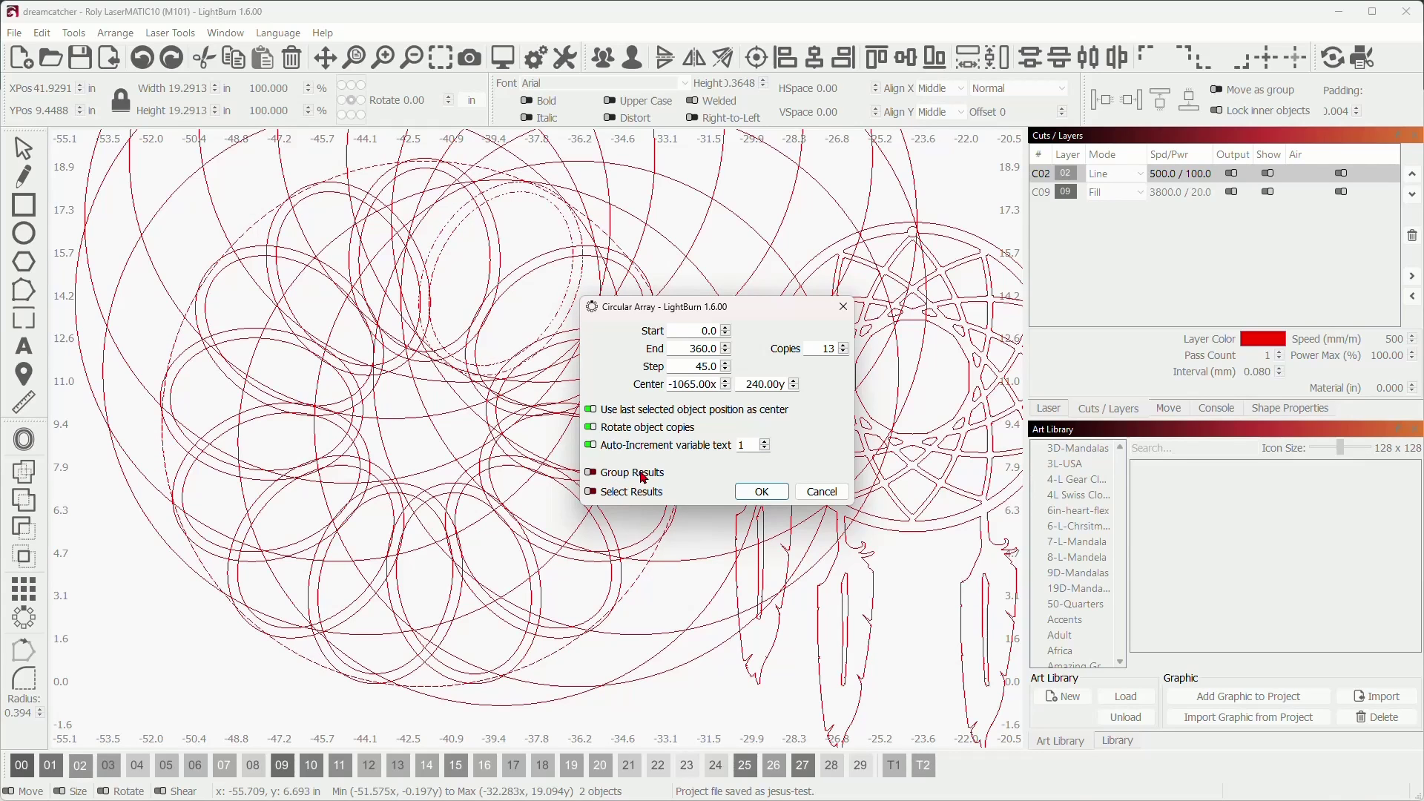
{"action": "left_click", "coordinate": [821, 492]}
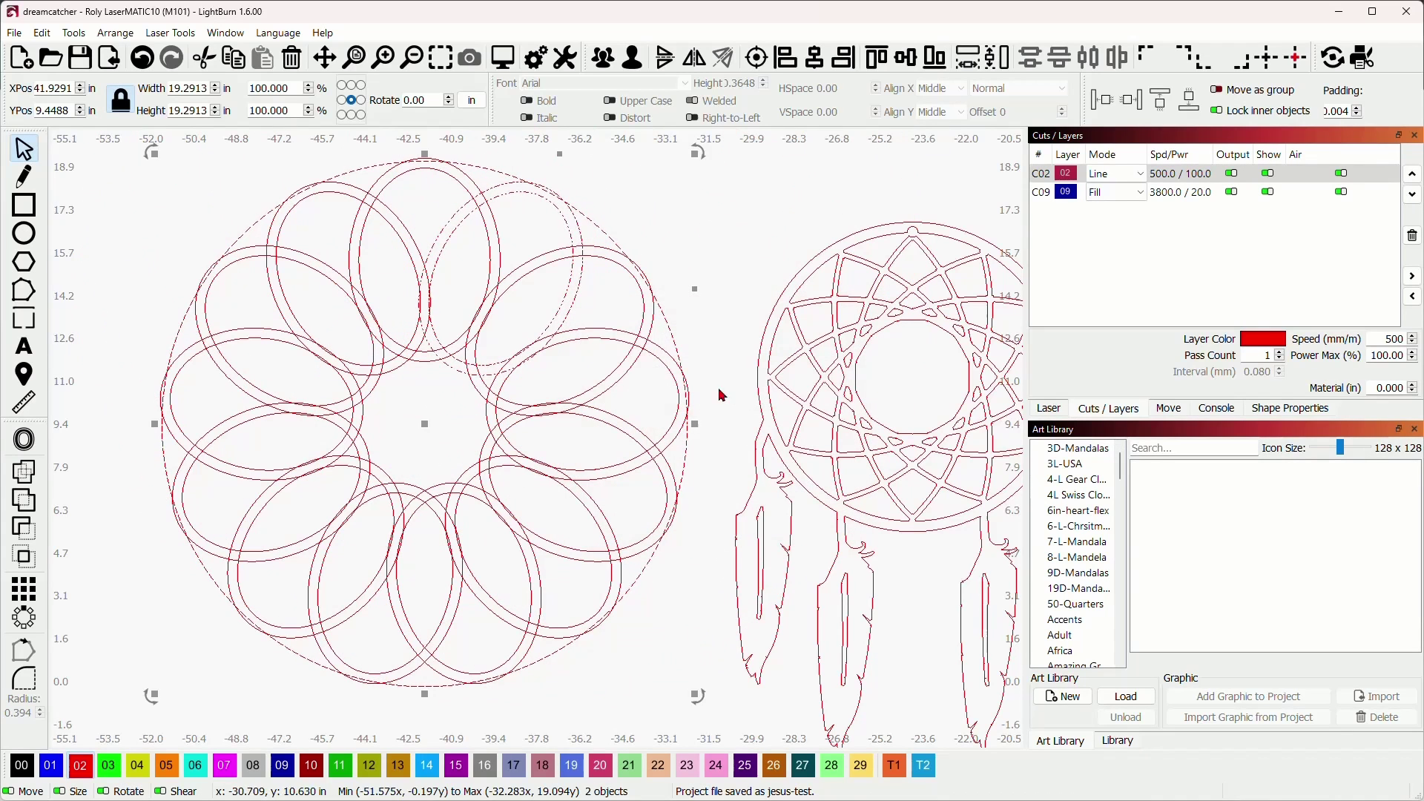
{"action": "left_click", "coordinate": [597, 308]}
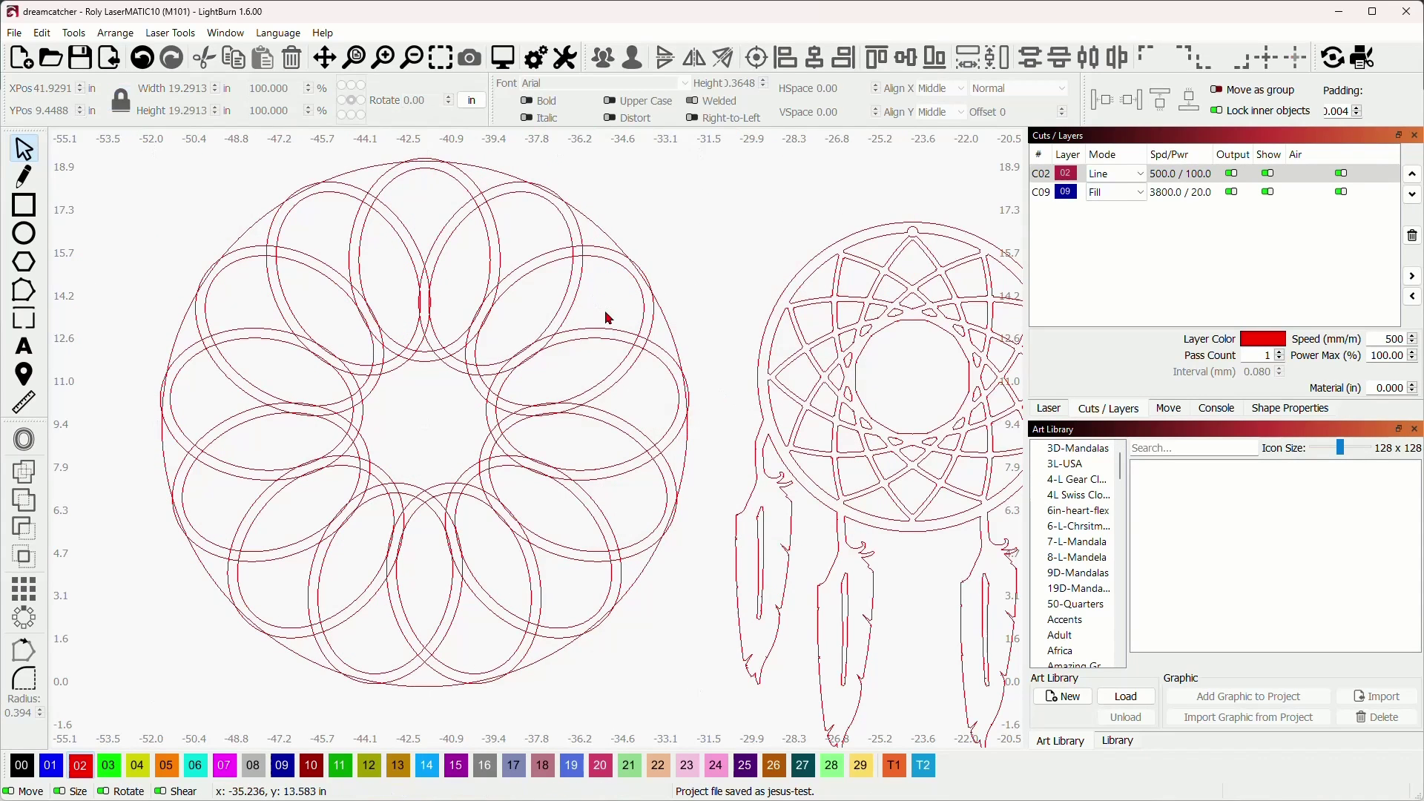
Step: Weld the top two overlapping ellipses, then weld the next ellipse onto that pair
{"action": "left_click", "coordinate": [491, 224]}
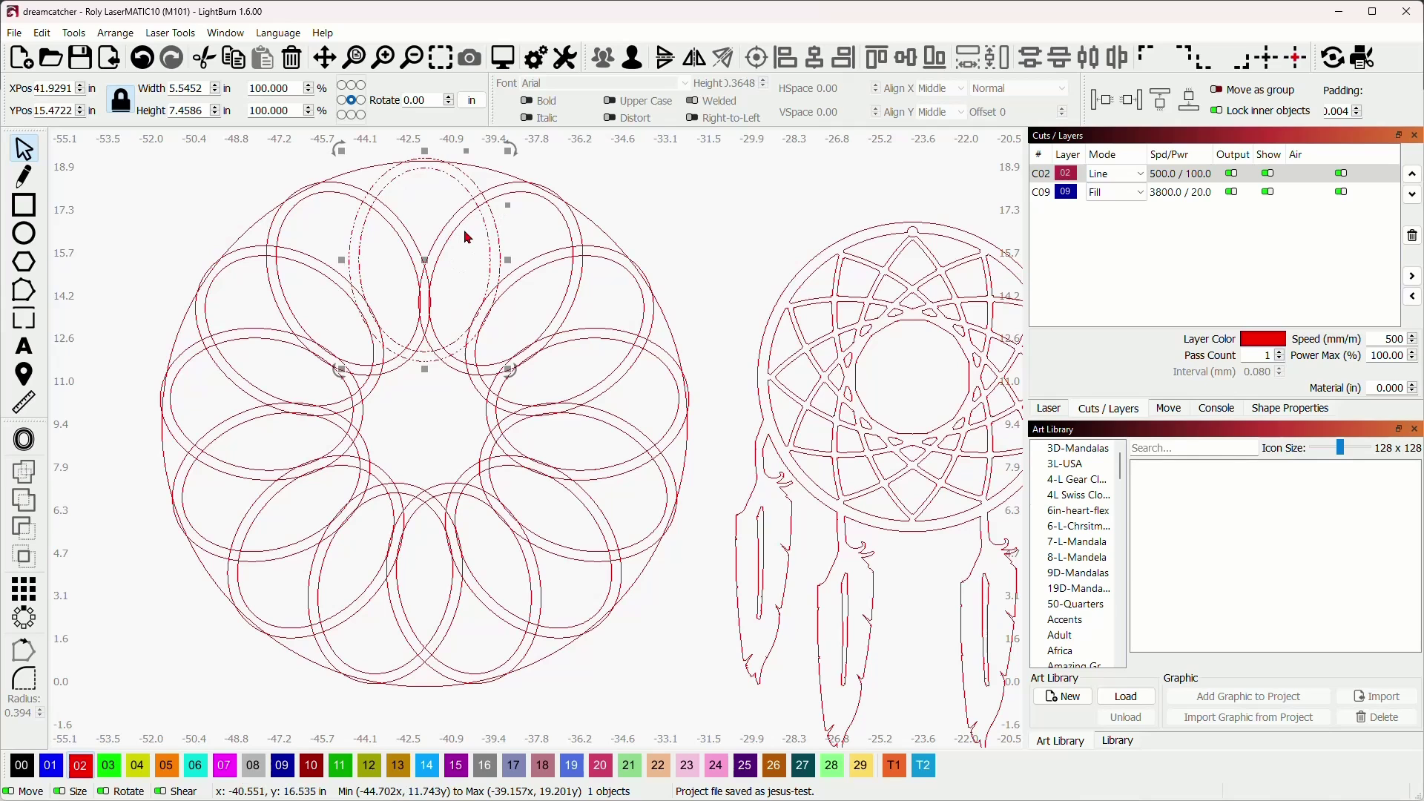
{"action": "left_click", "coordinate": [464, 228]}
{"action": "left_click", "coordinate": [455, 224], "text": "shift"}
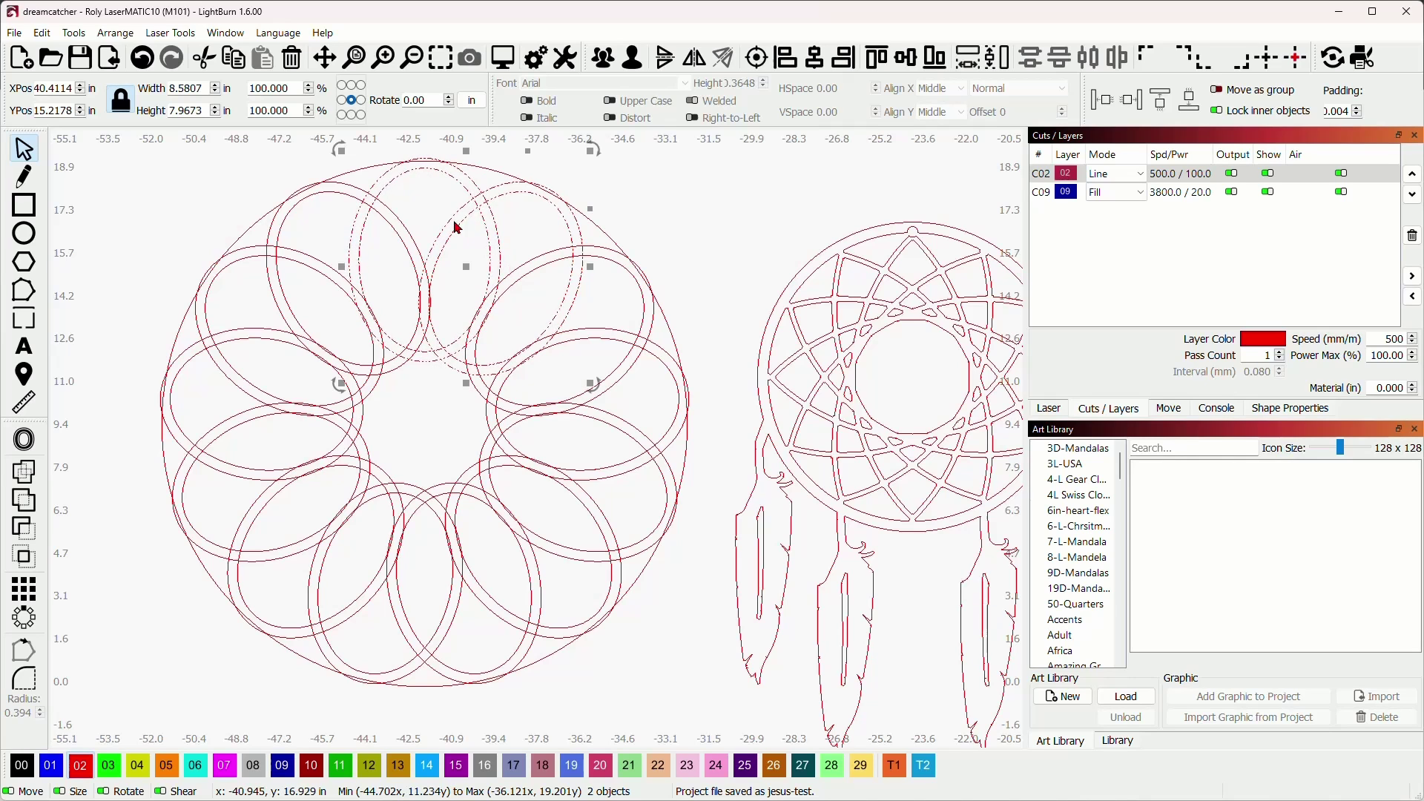
{"action": "left_click", "coordinate": [23, 472]}
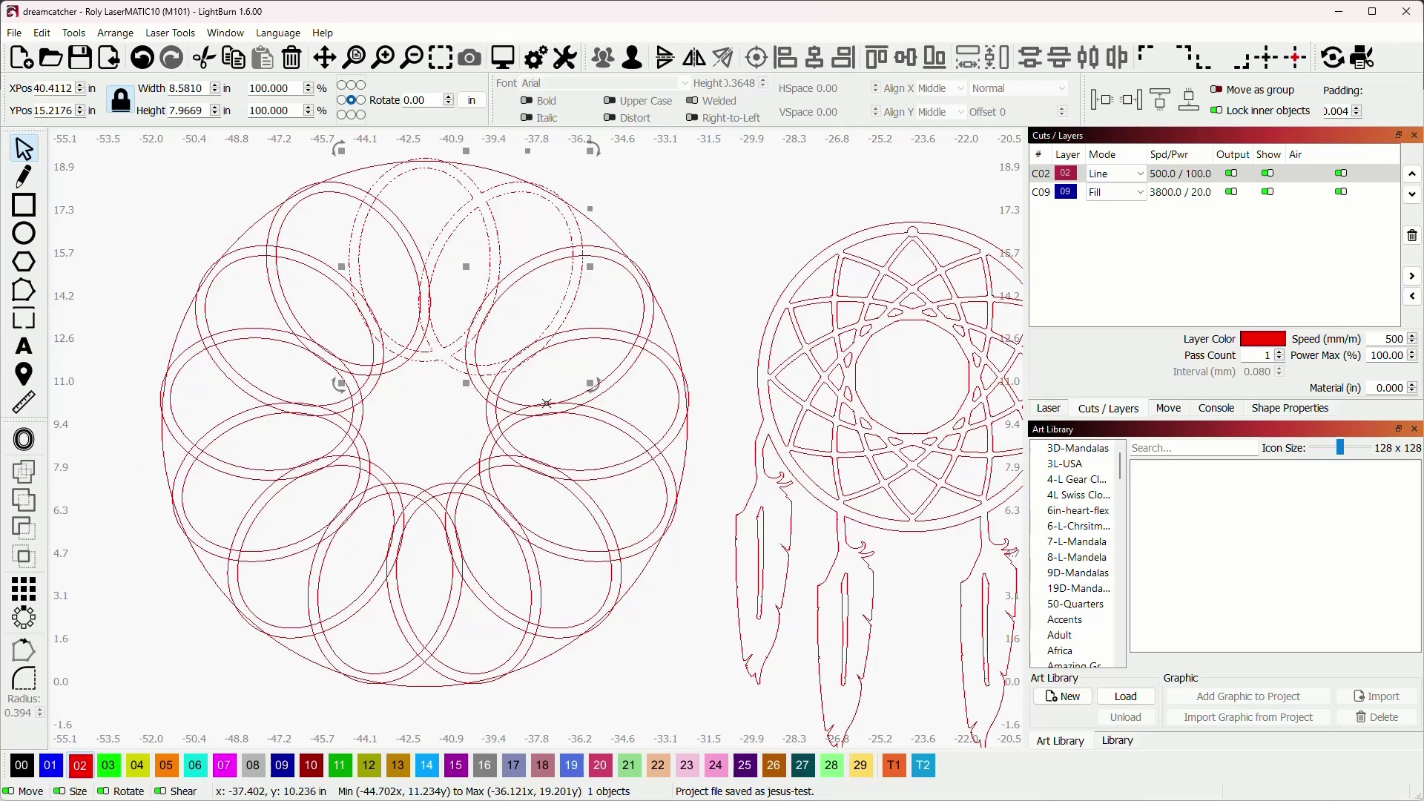
{"action": "left_click", "coordinate": [621, 307]}
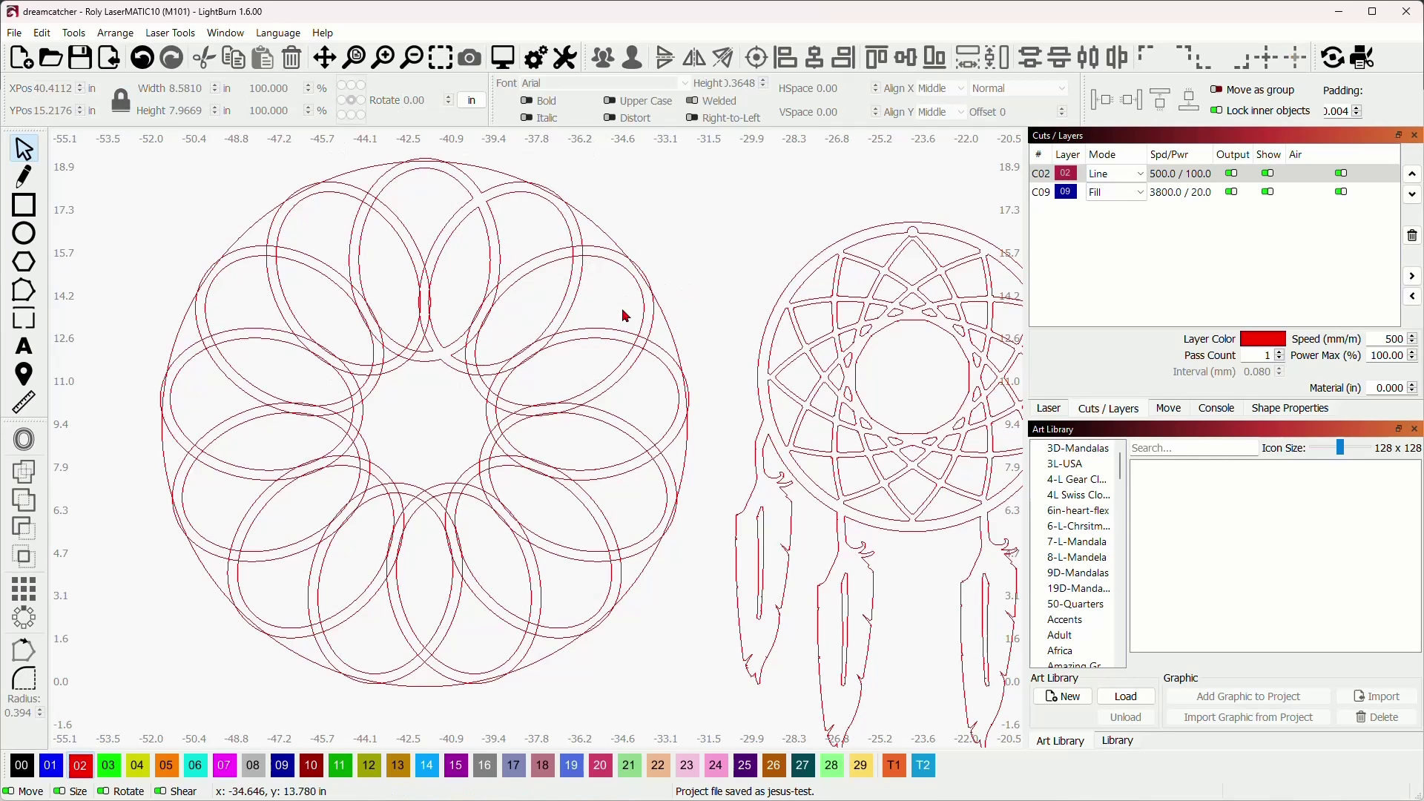
{"action": "left_click", "coordinate": [580, 238]}
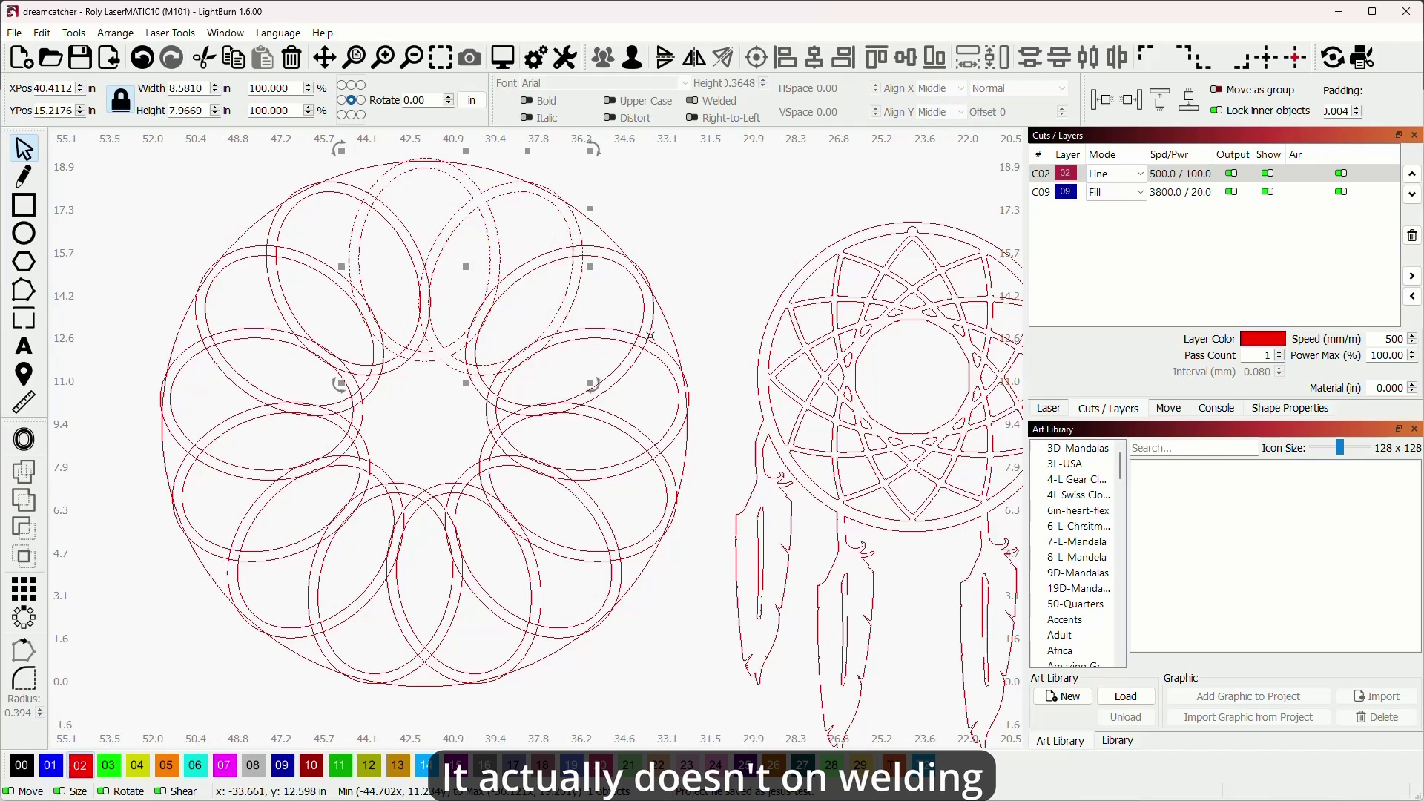
{"action": "left_click", "coordinate": [649, 334], "text": "shift"}
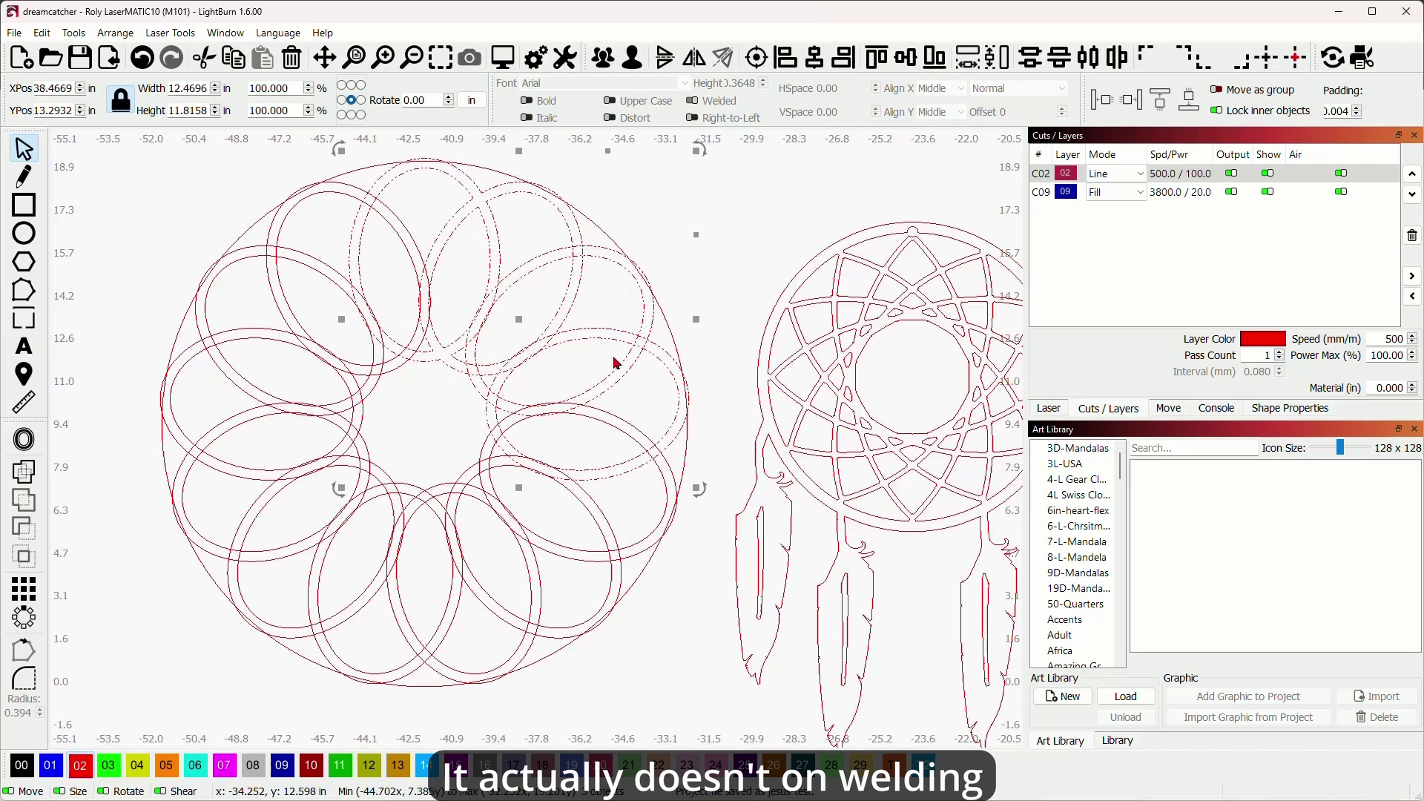
{"action": "left_click", "coordinate": [28, 475]}
{"action": "left_click", "coordinate": [736, 325]}
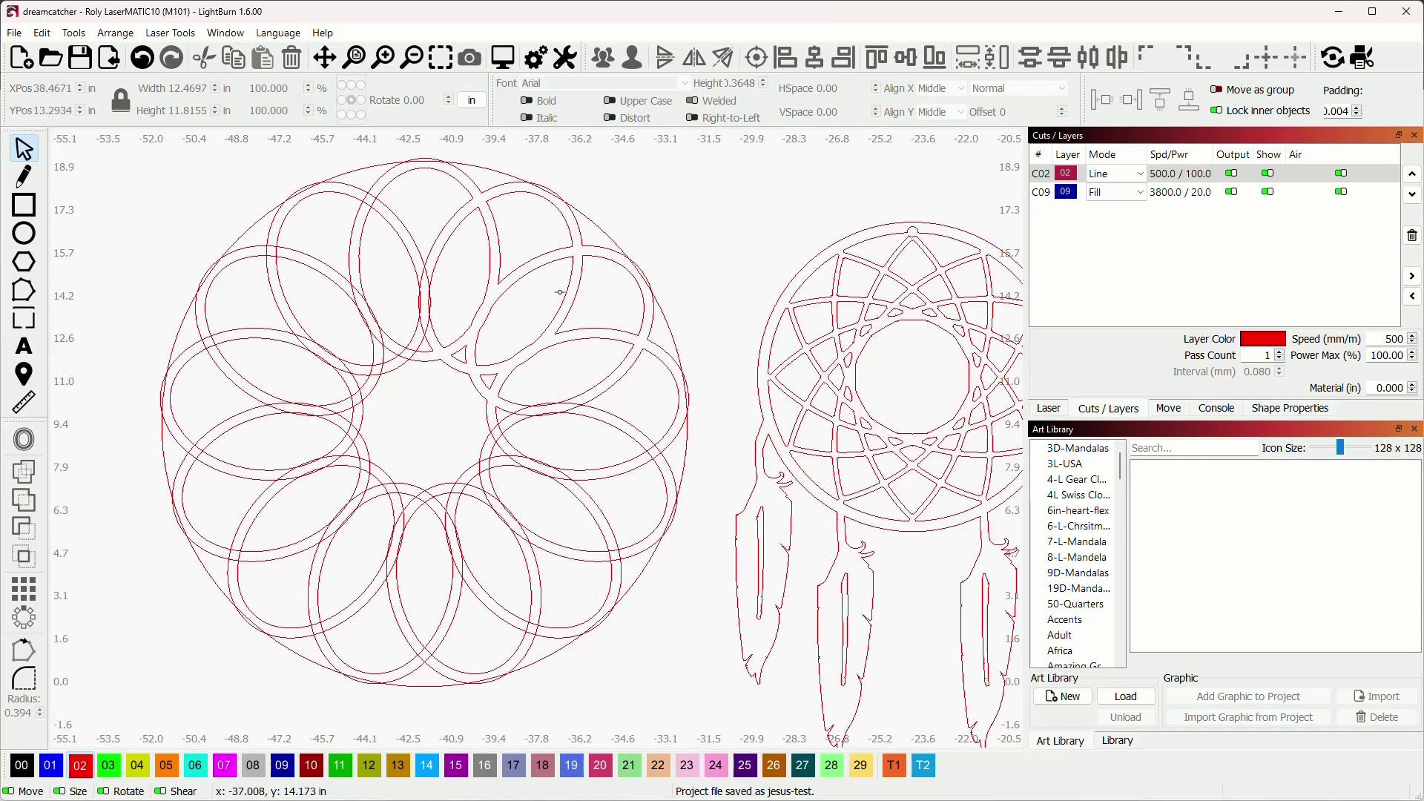
Step: Weld the welded piece together with a lower ellipse into one shape
{"action": "scroll", "coordinate": [559, 291], "scroll_direction": "up", "scroll_amount": 2}
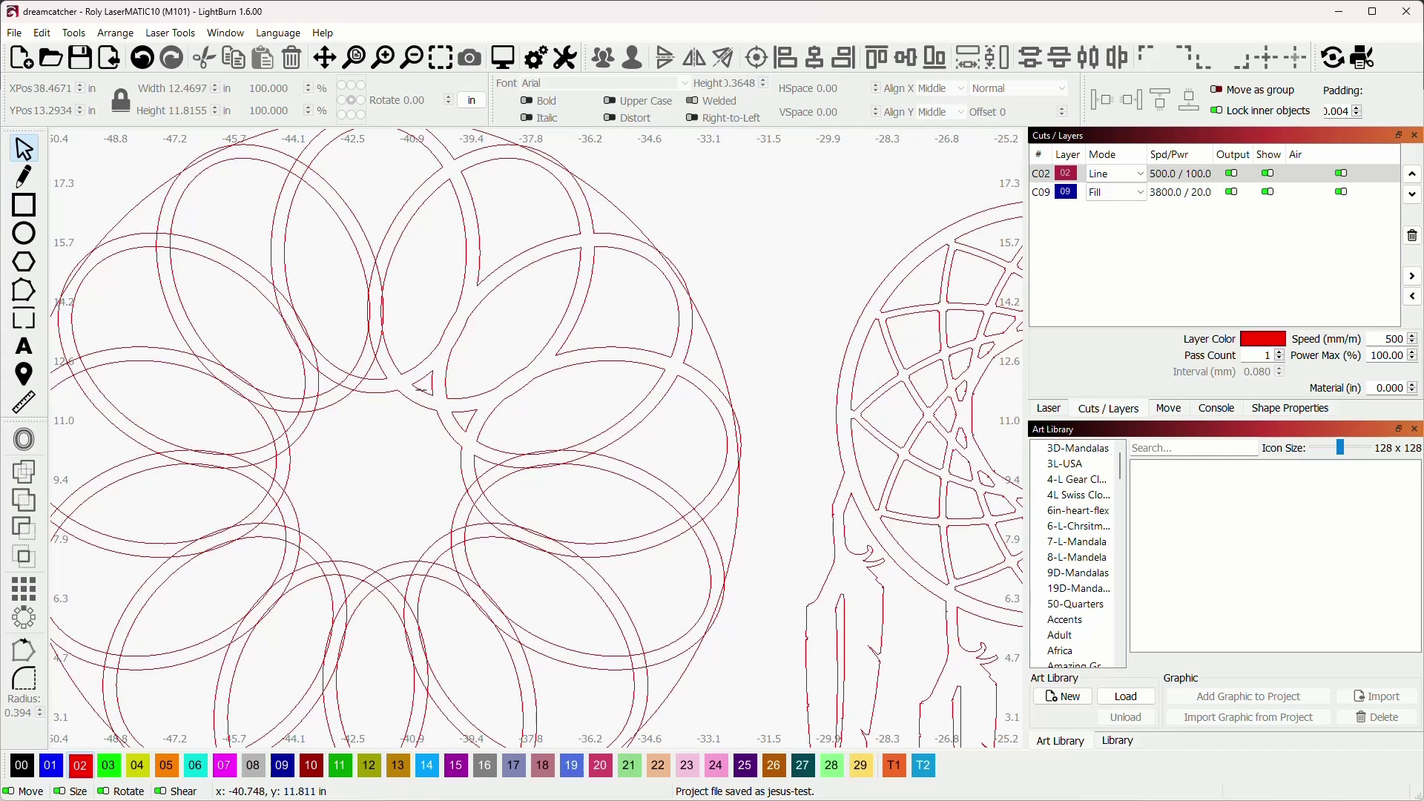
{"action": "scroll", "coordinate": [442, 404], "scroll_direction": "down", "scroll_amount": 4}
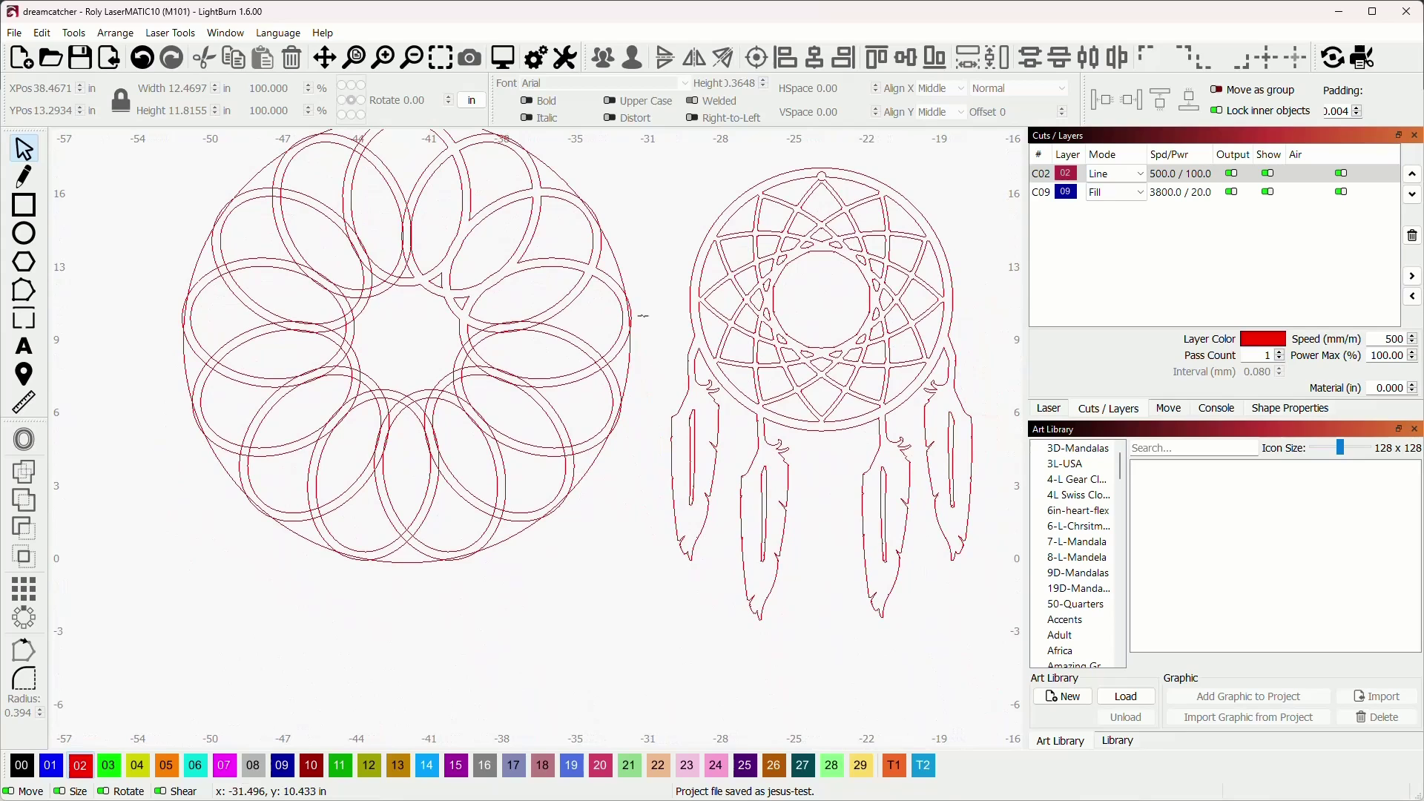
{"action": "left_click", "coordinate": [566, 296]}
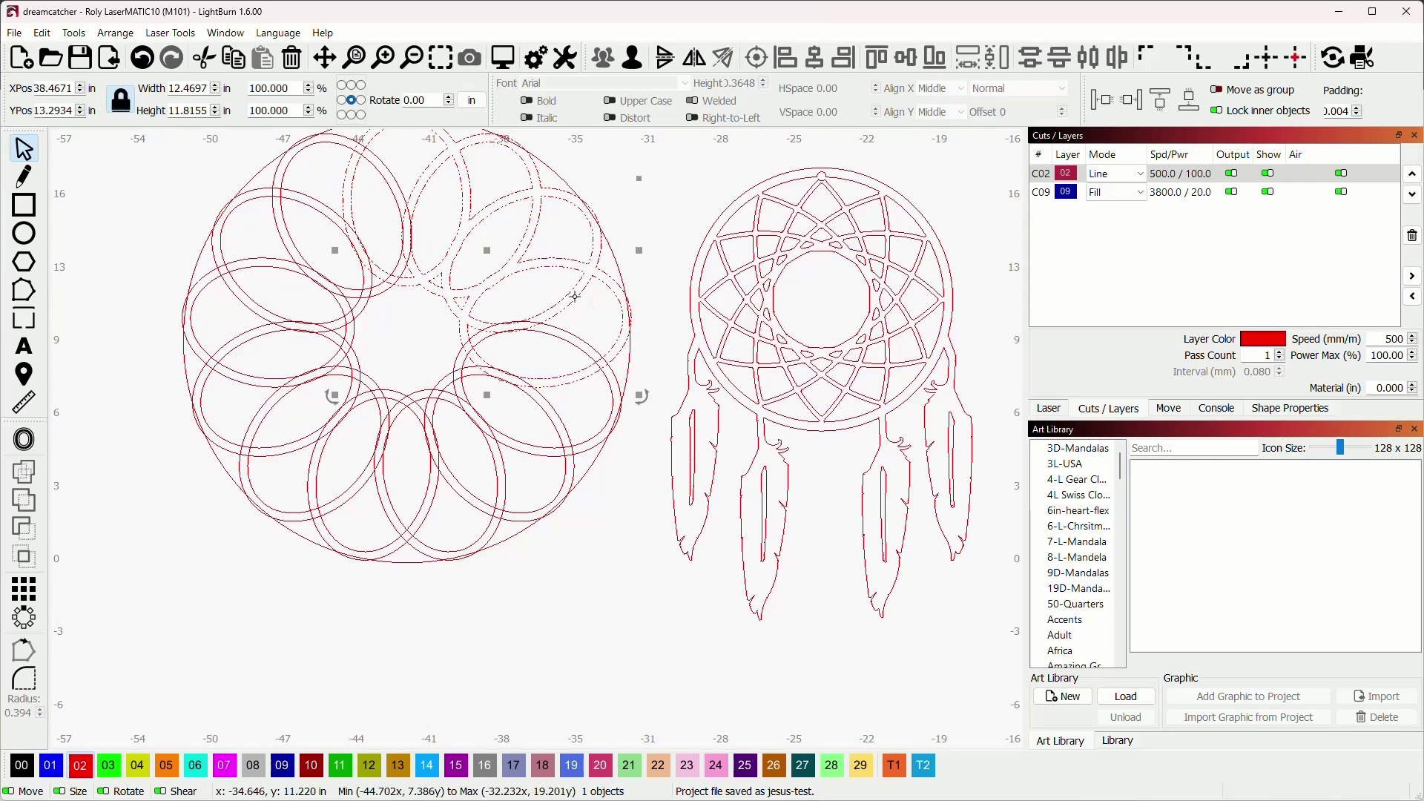
{"action": "left_click", "coordinate": [662, 318]}
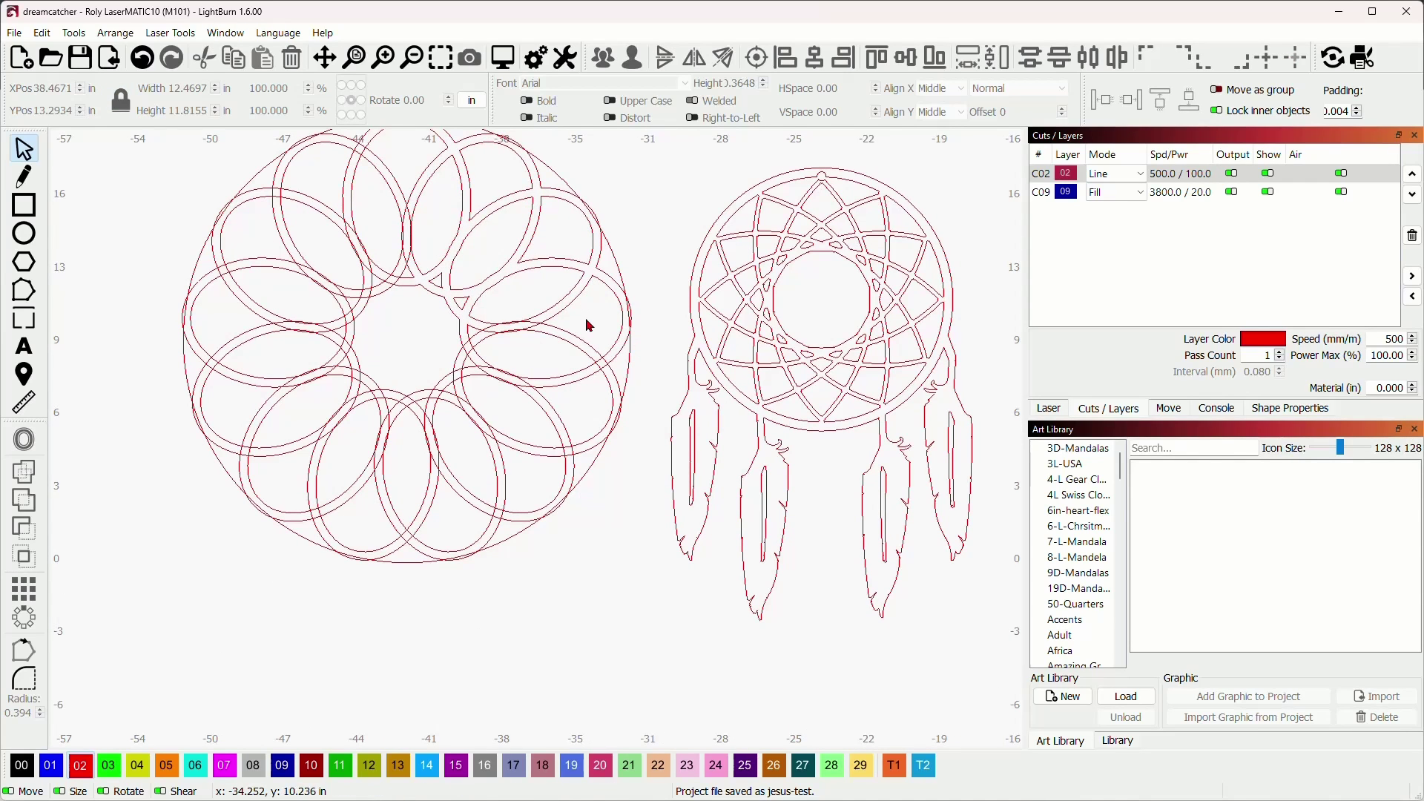
{"action": "left_click", "coordinate": [563, 299]}
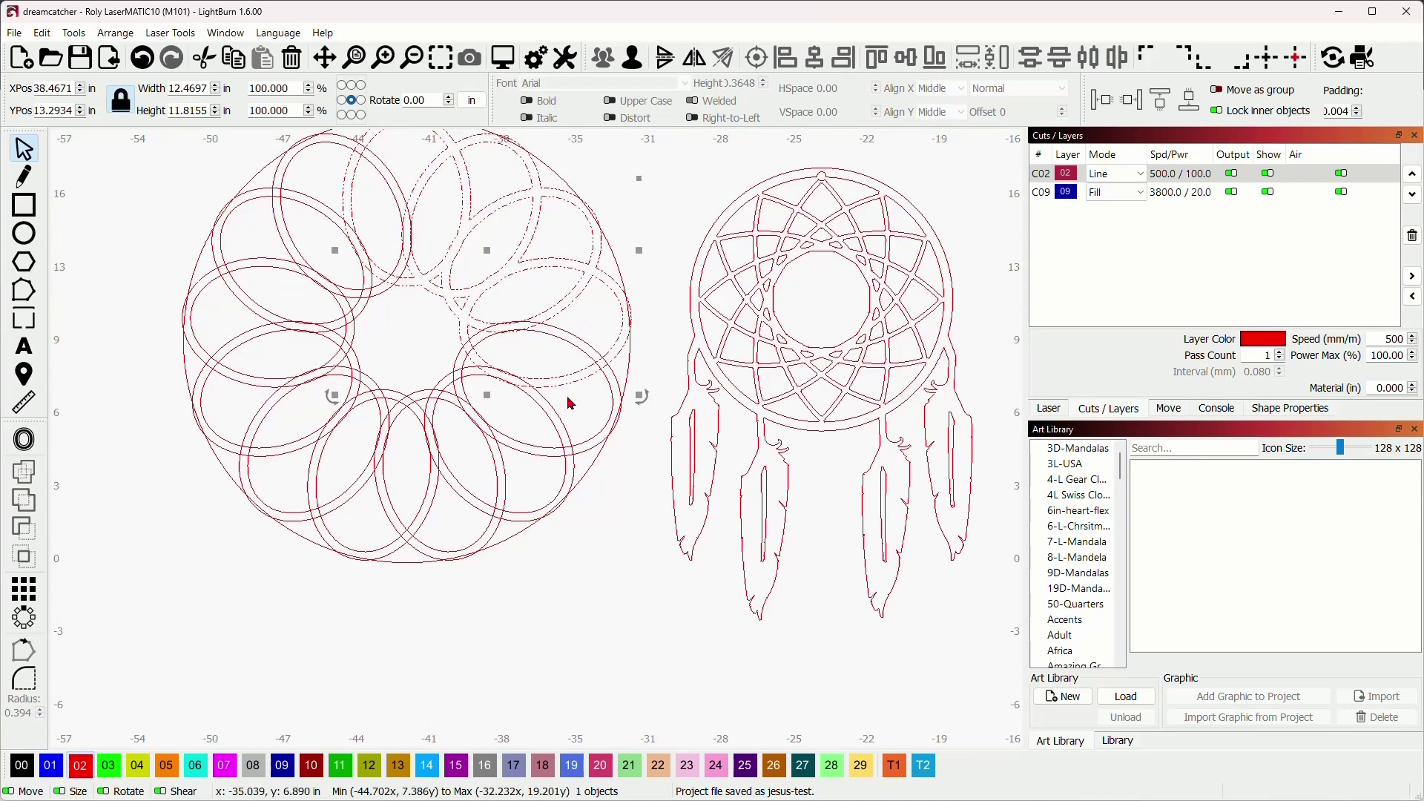
{"action": "left_click", "coordinate": [606, 374]}
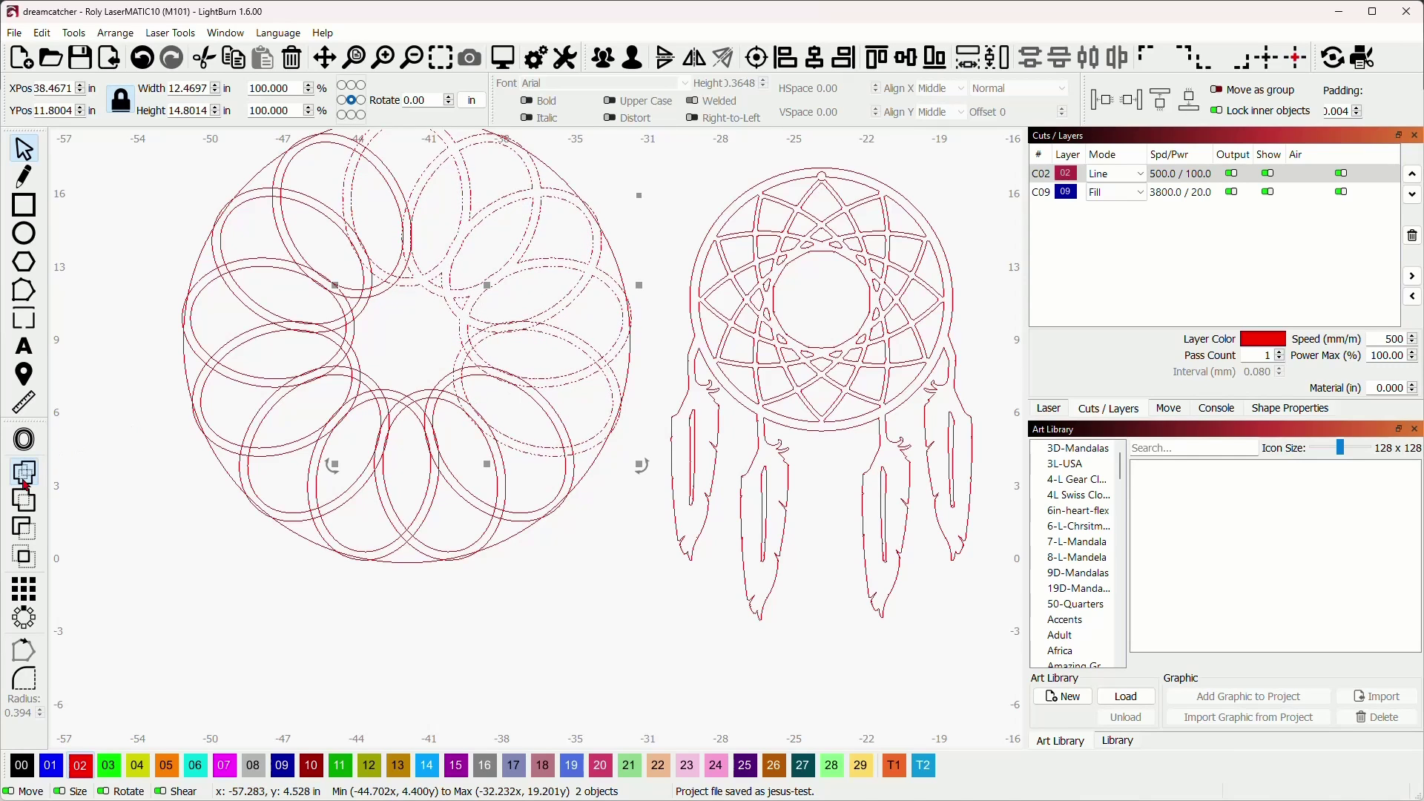
{"action": "left_click", "coordinate": [481, 404]}
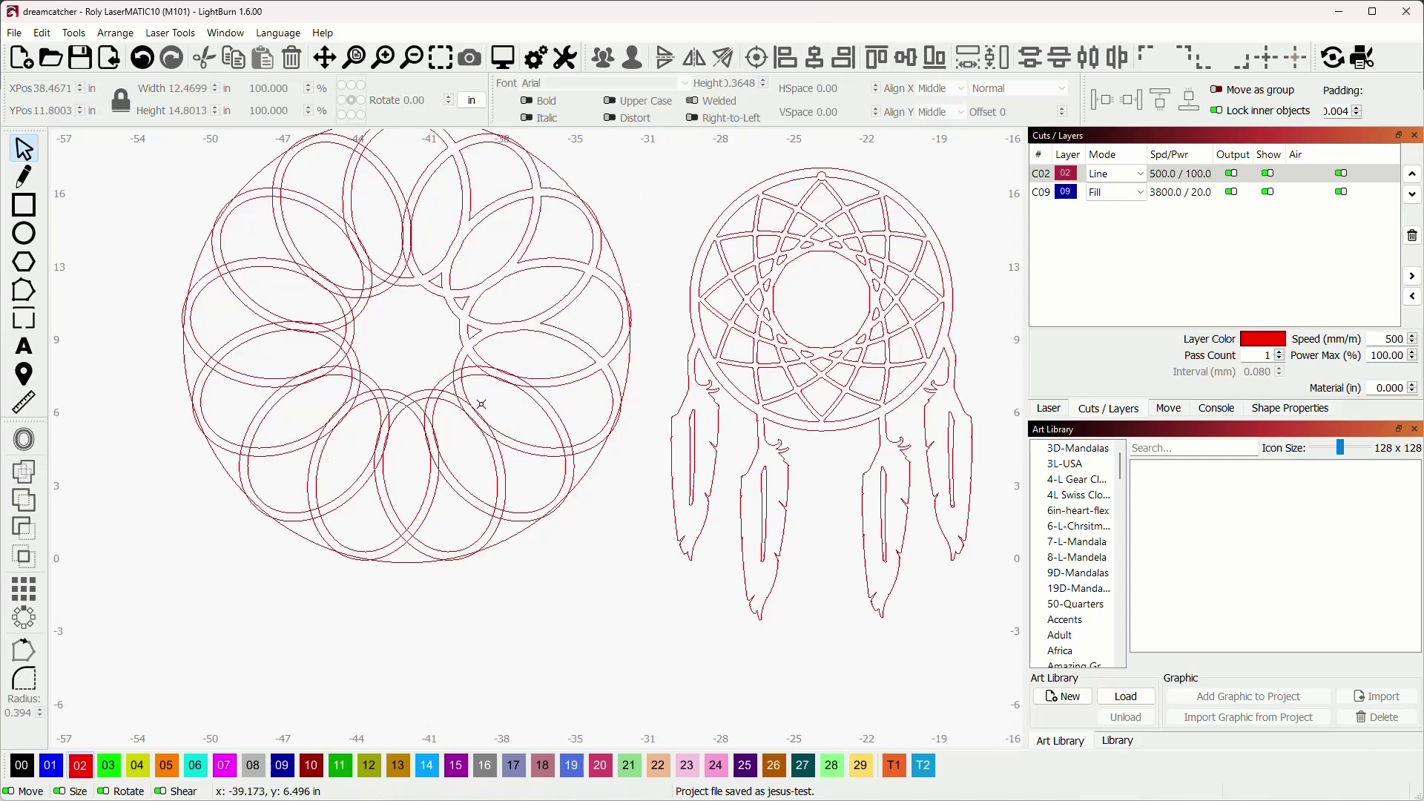
{"action": "left_click", "coordinate": [568, 393]}
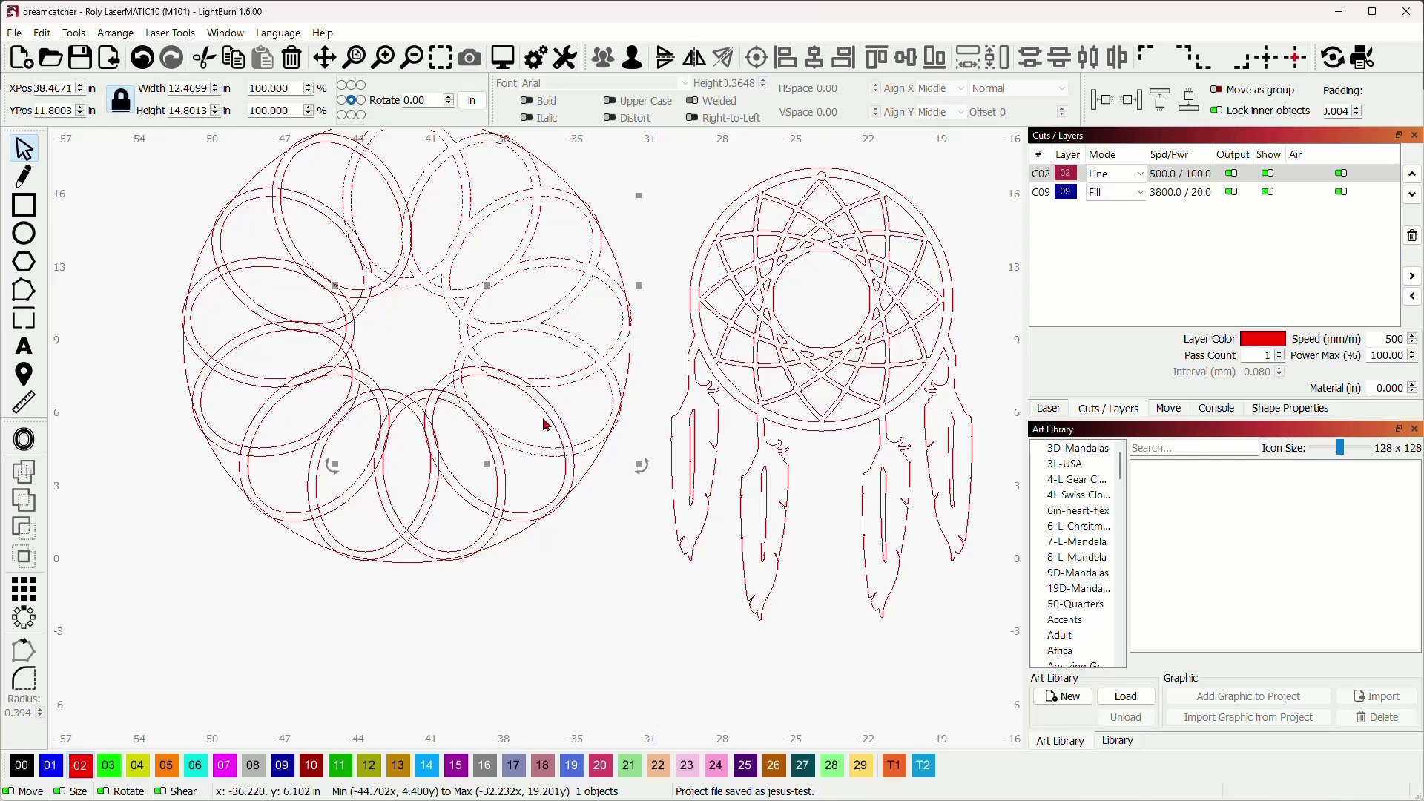
{"action": "left_click", "coordinate": [475, 411]}
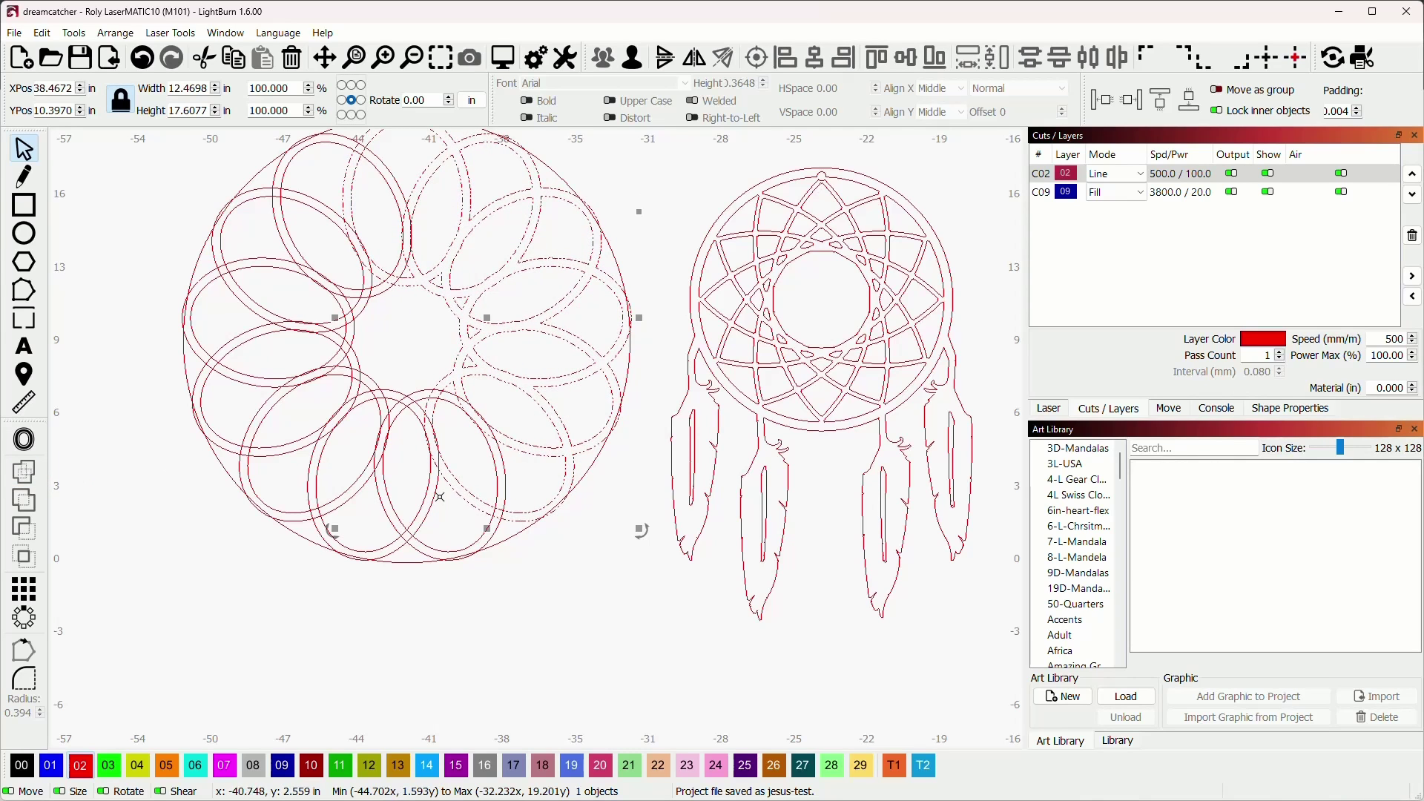
{"action": "left_click", "coordinate": [524, 492]}
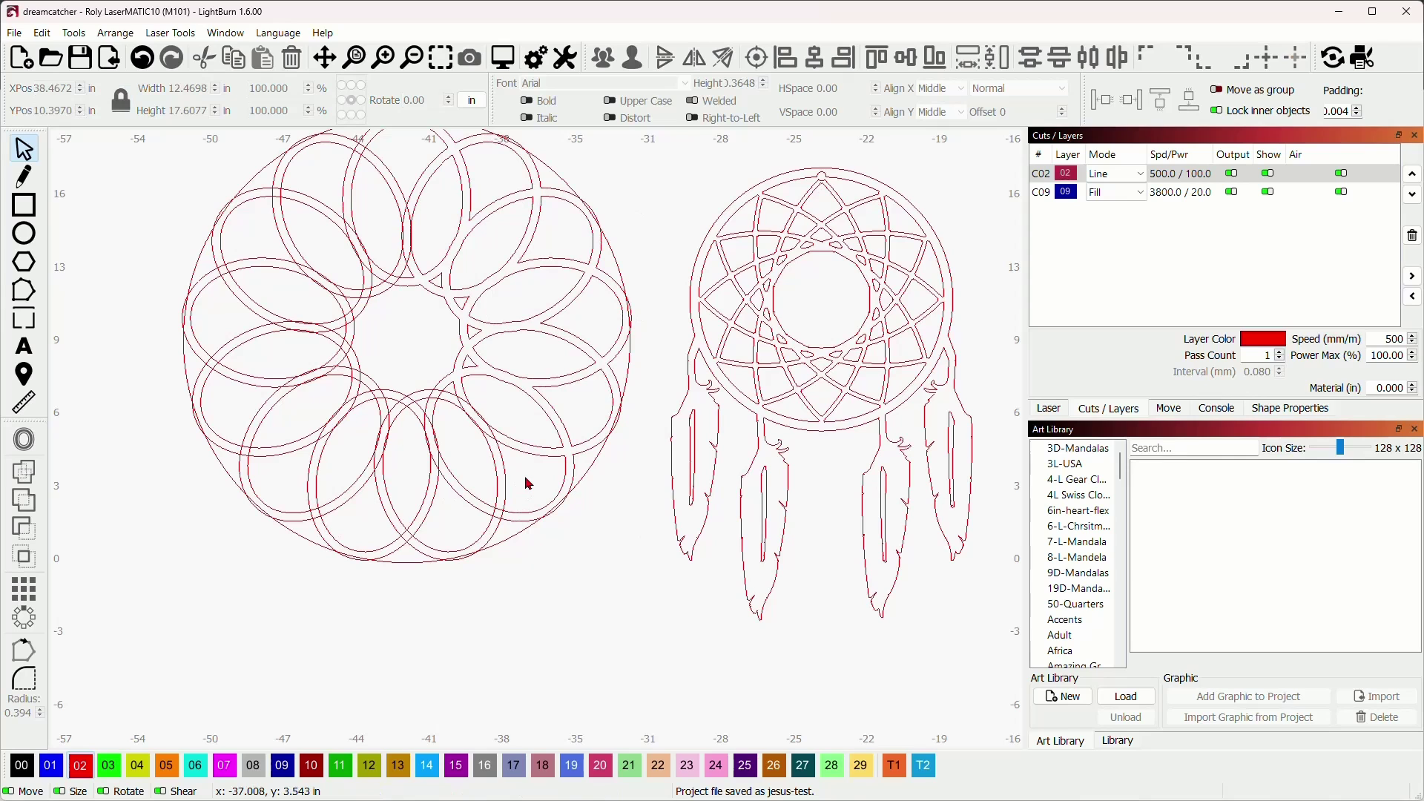
{"action": "left_click", "coordinate": [472, 398]}
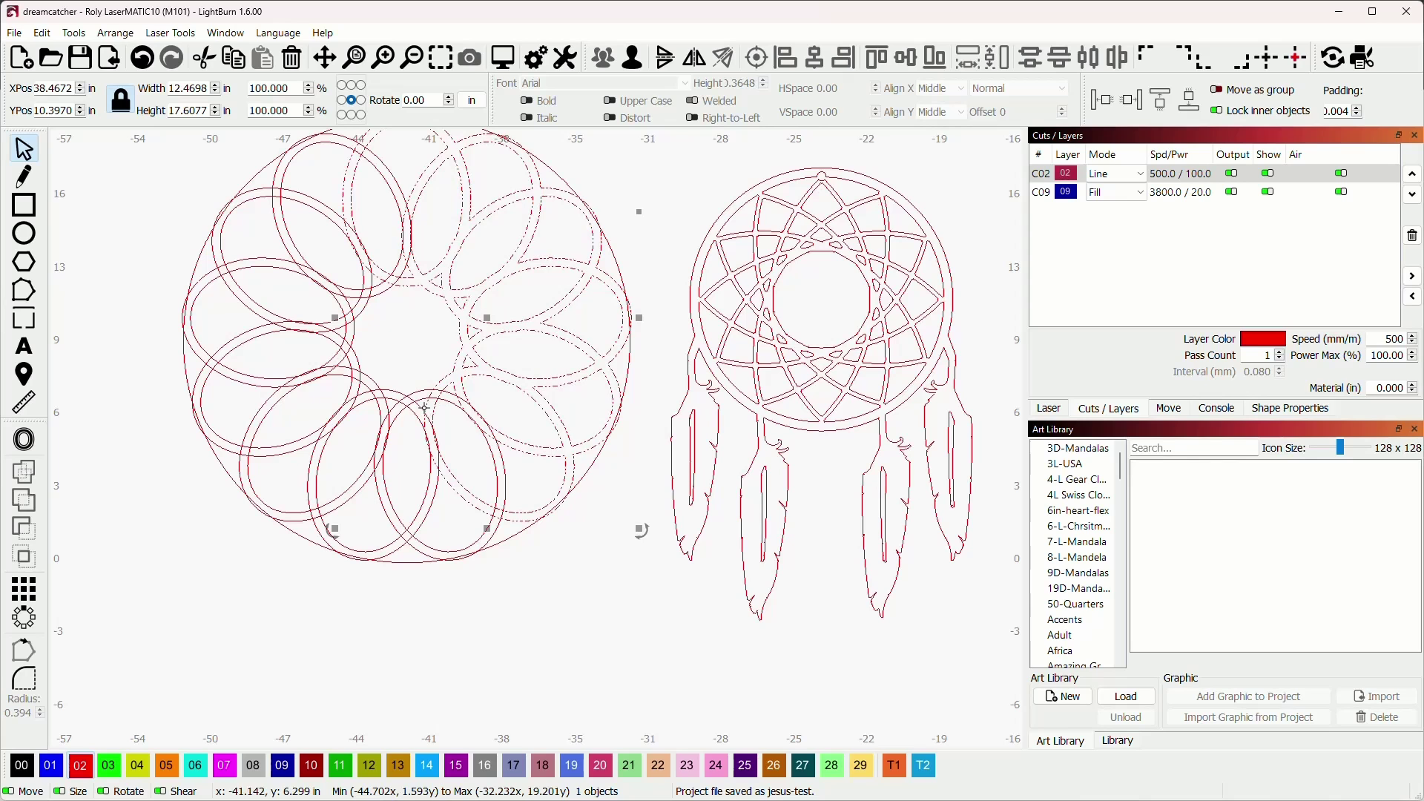
{"action": "left_click", "coordinate": [431, 545], "text": "shift"}
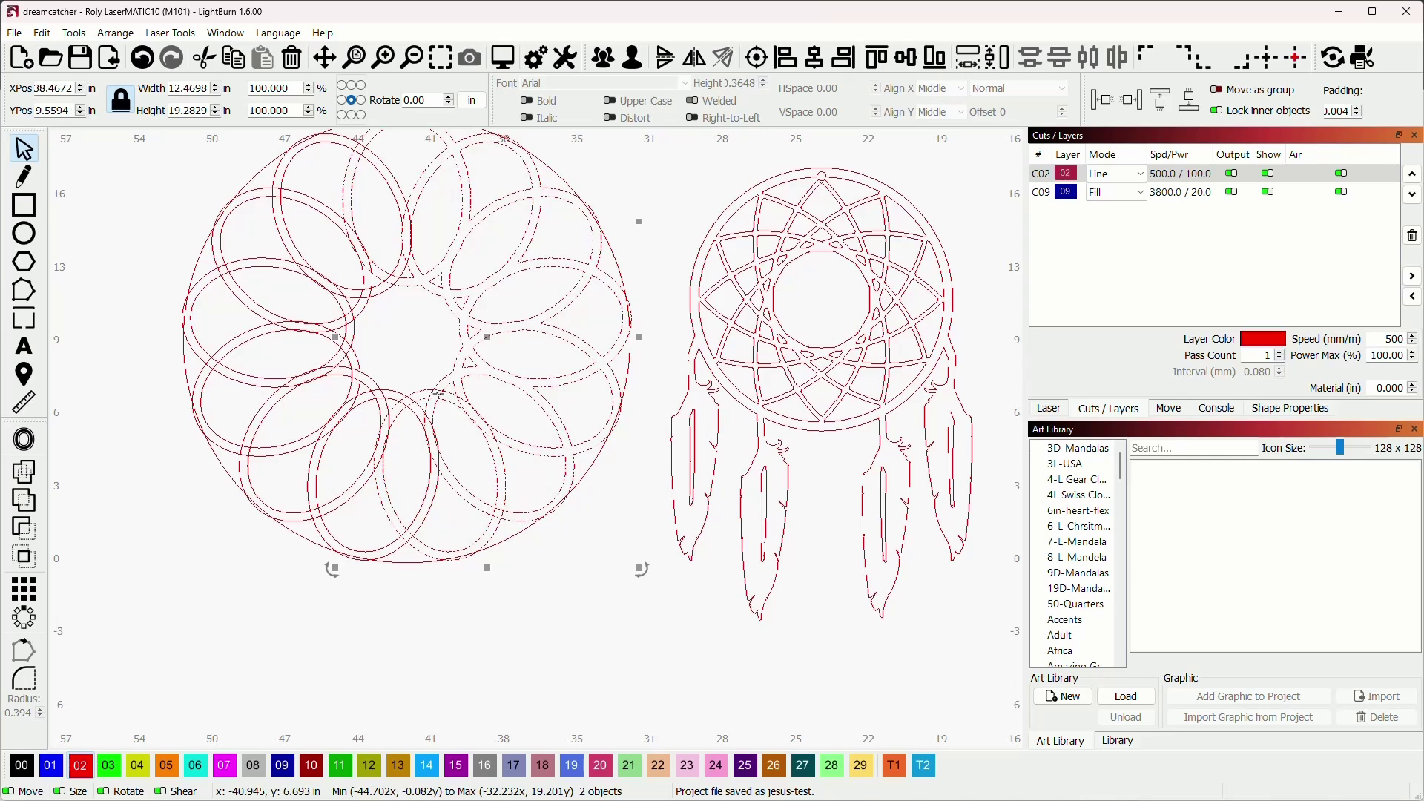
{"action": "left_click", "coordinate": [30, 473]}
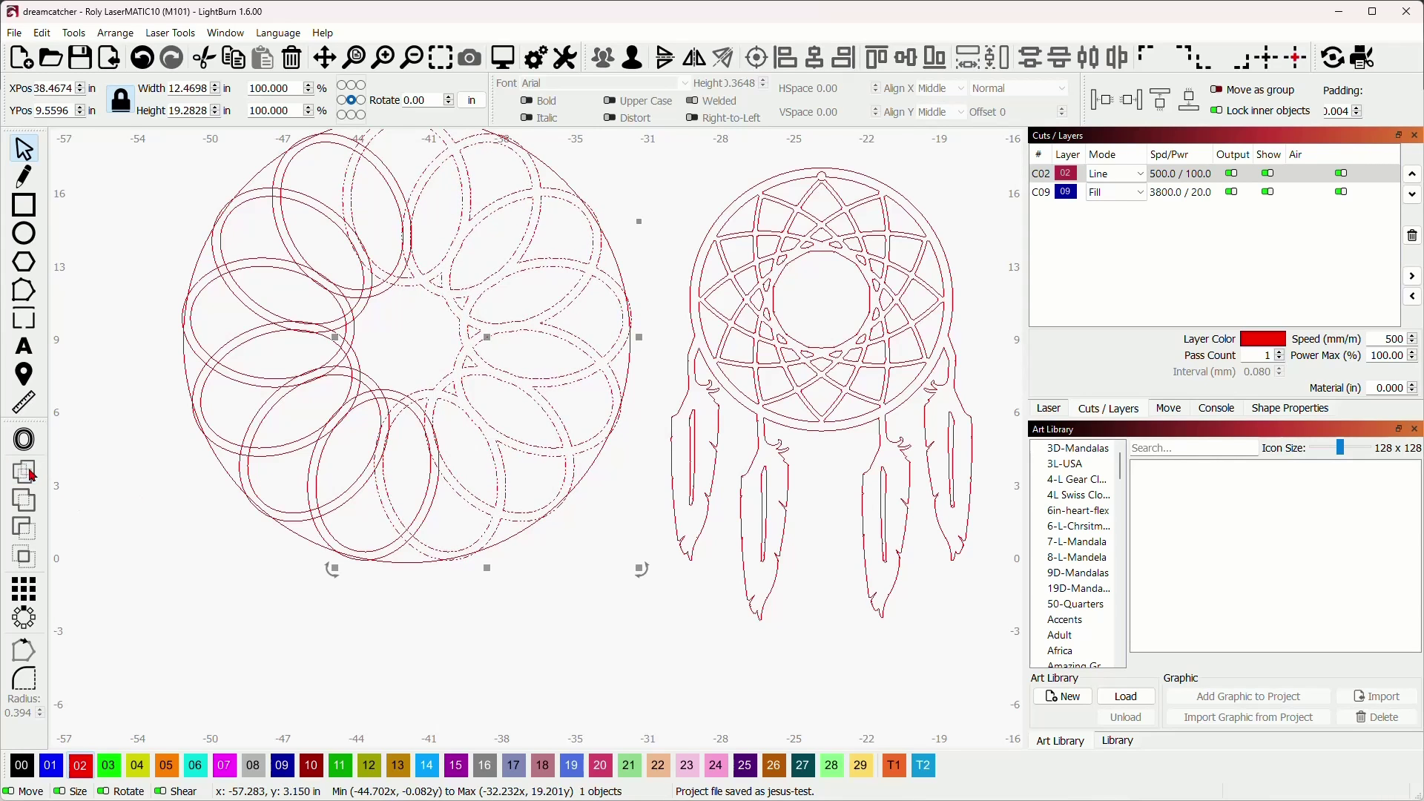
{"action": "left_click", "coordinate": [182, 523]}
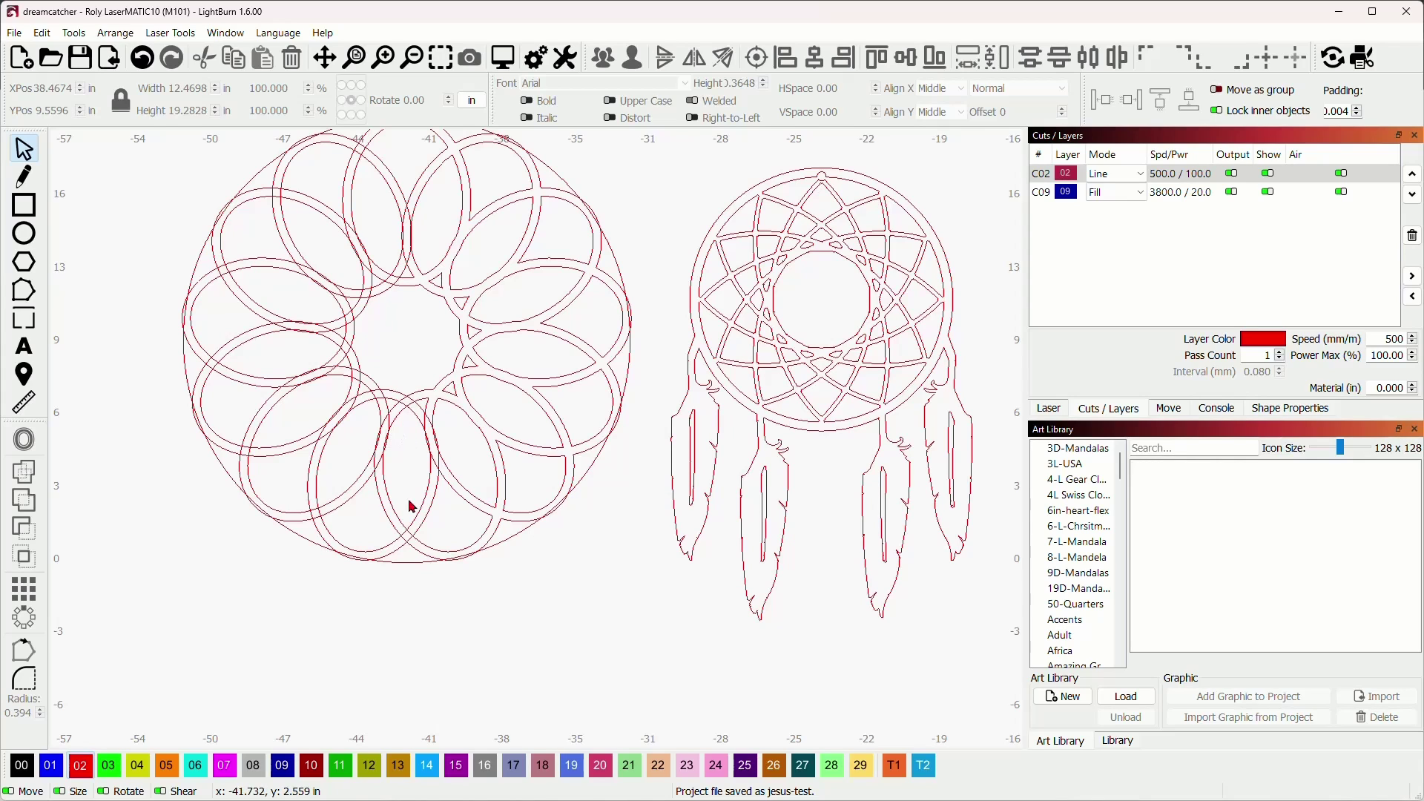
Step: Weld the left mandala's ellipses with Ctrl+W, then deselect and undo once
{"action": "left_click", "coordinate": [341, 531]}
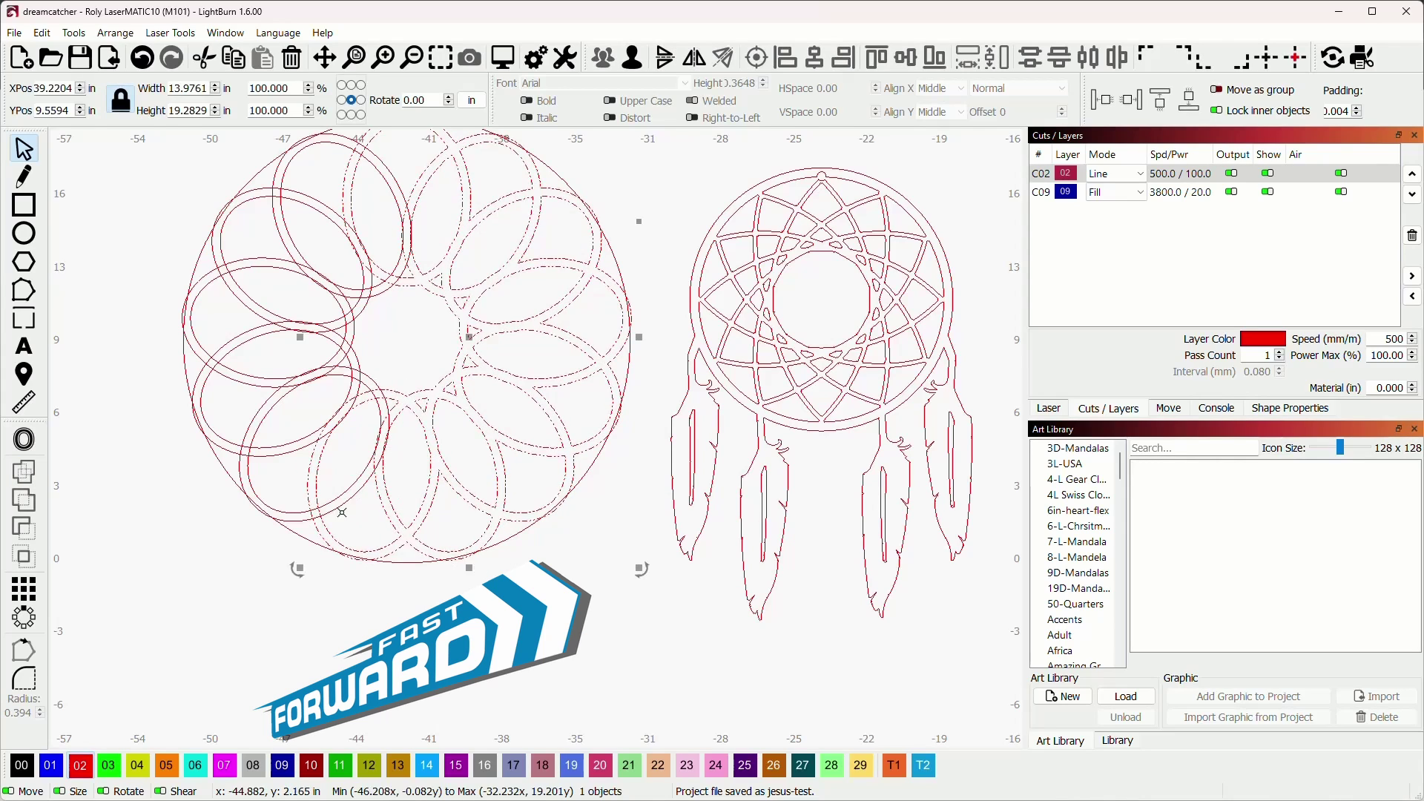
{"action": "key", "text": "ctrl+w"}
{"action": "left_click", "coordinate": [234, 400]}
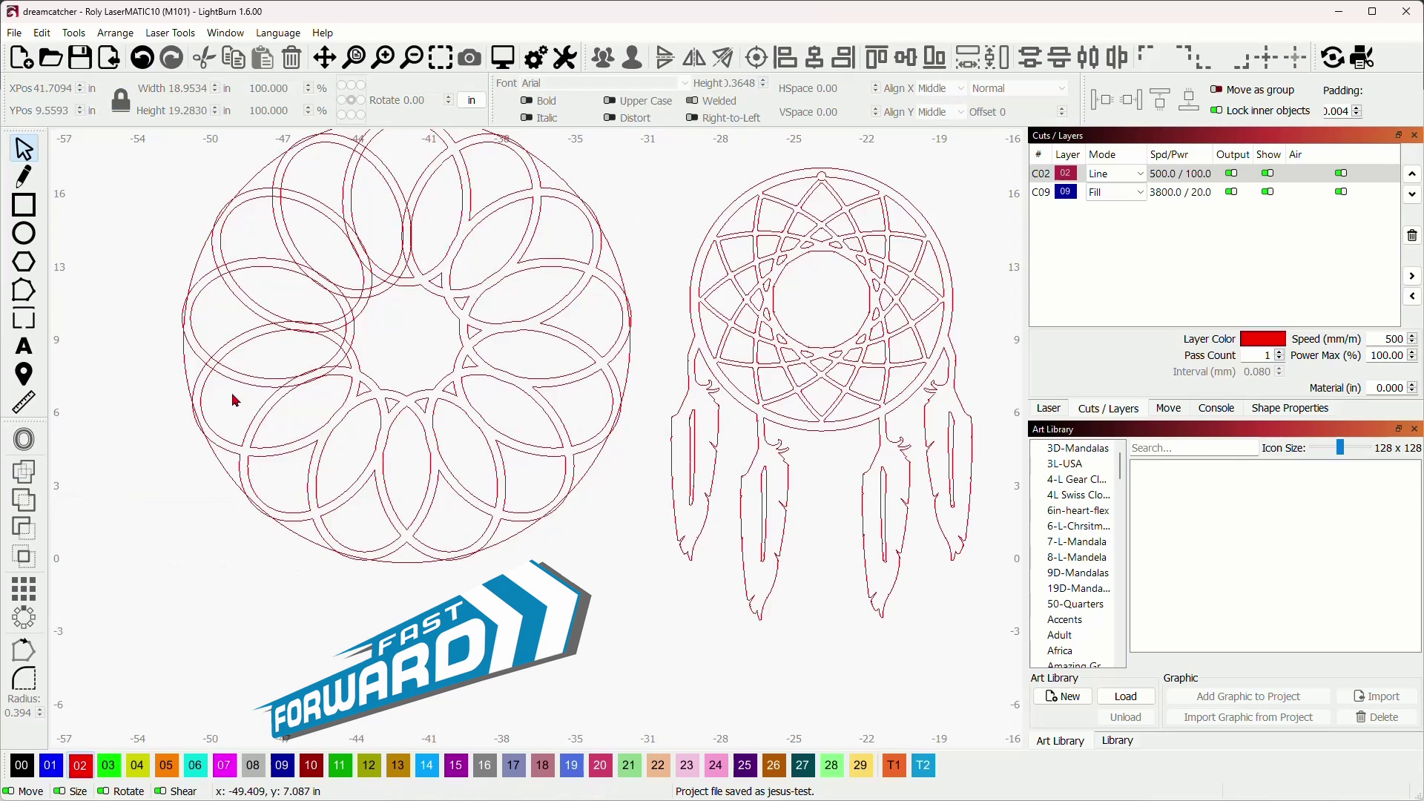
{"action": "key", "text": "ctrl+z"}
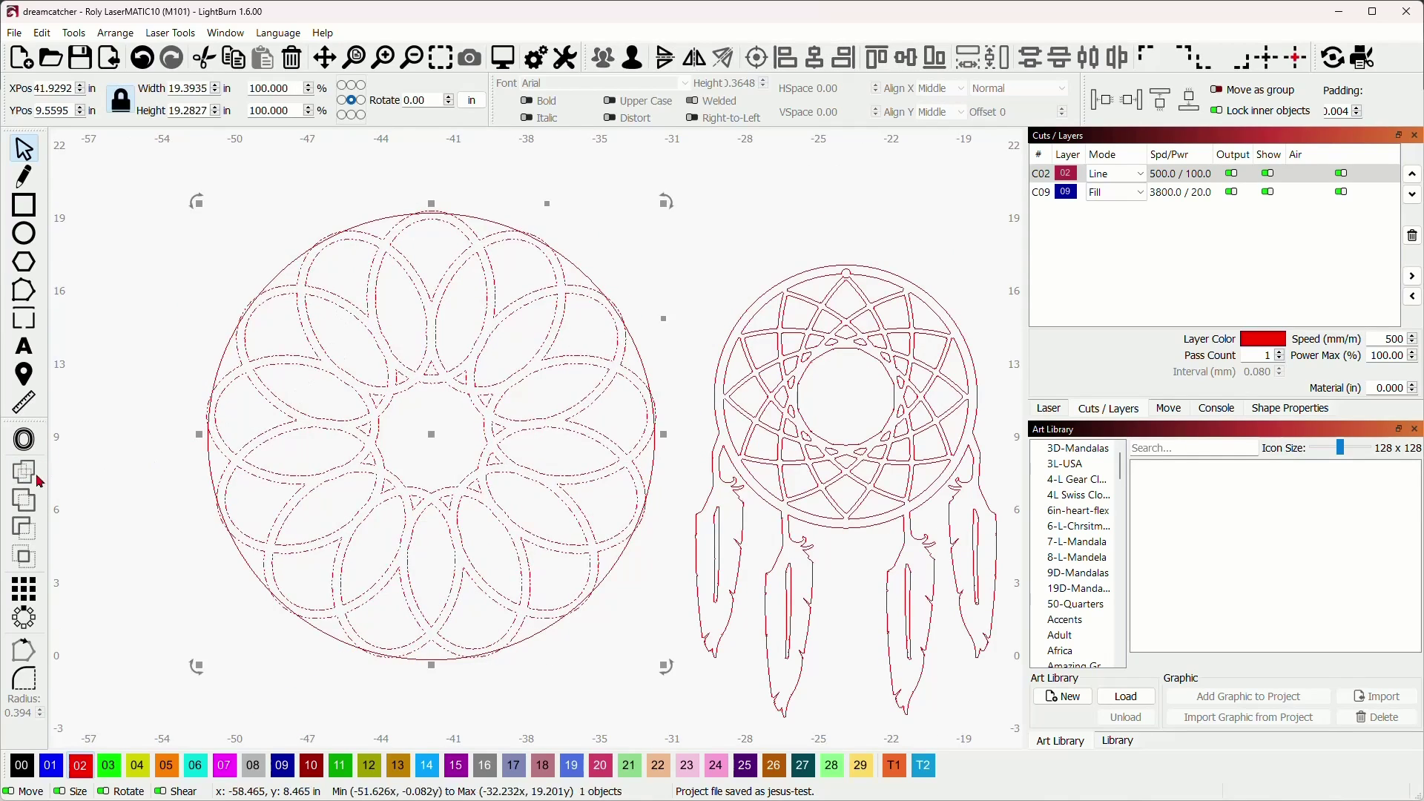
{"action": "left_click", "coordinate": [391, 461]}
{"action": "scroll", "coordinate": [390, 460], "scroll_direction": "down", "scroll_amount": 1}
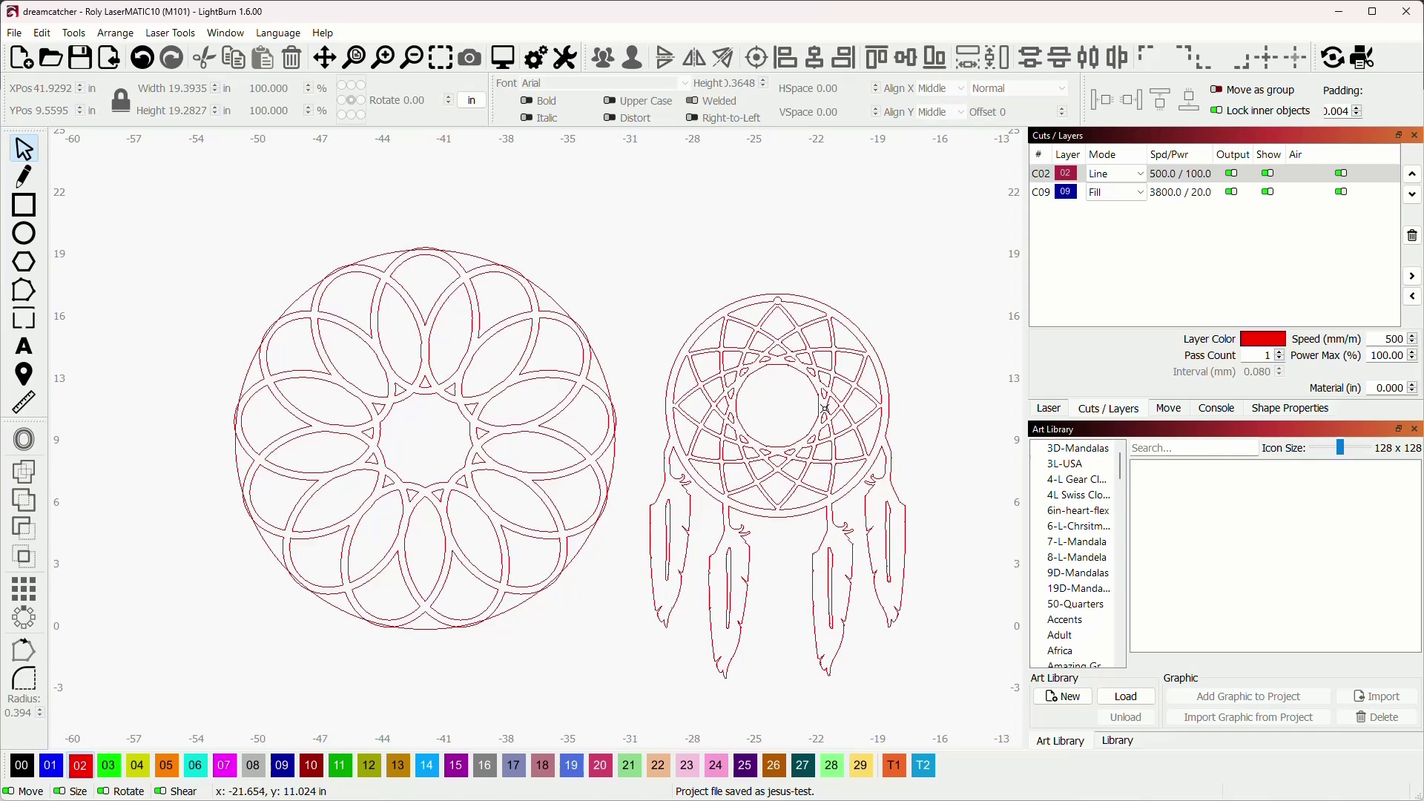
{"action": "scroll", "coordinate": [747, 408], "scroll_direction": "up", "scroll_amount": 1}
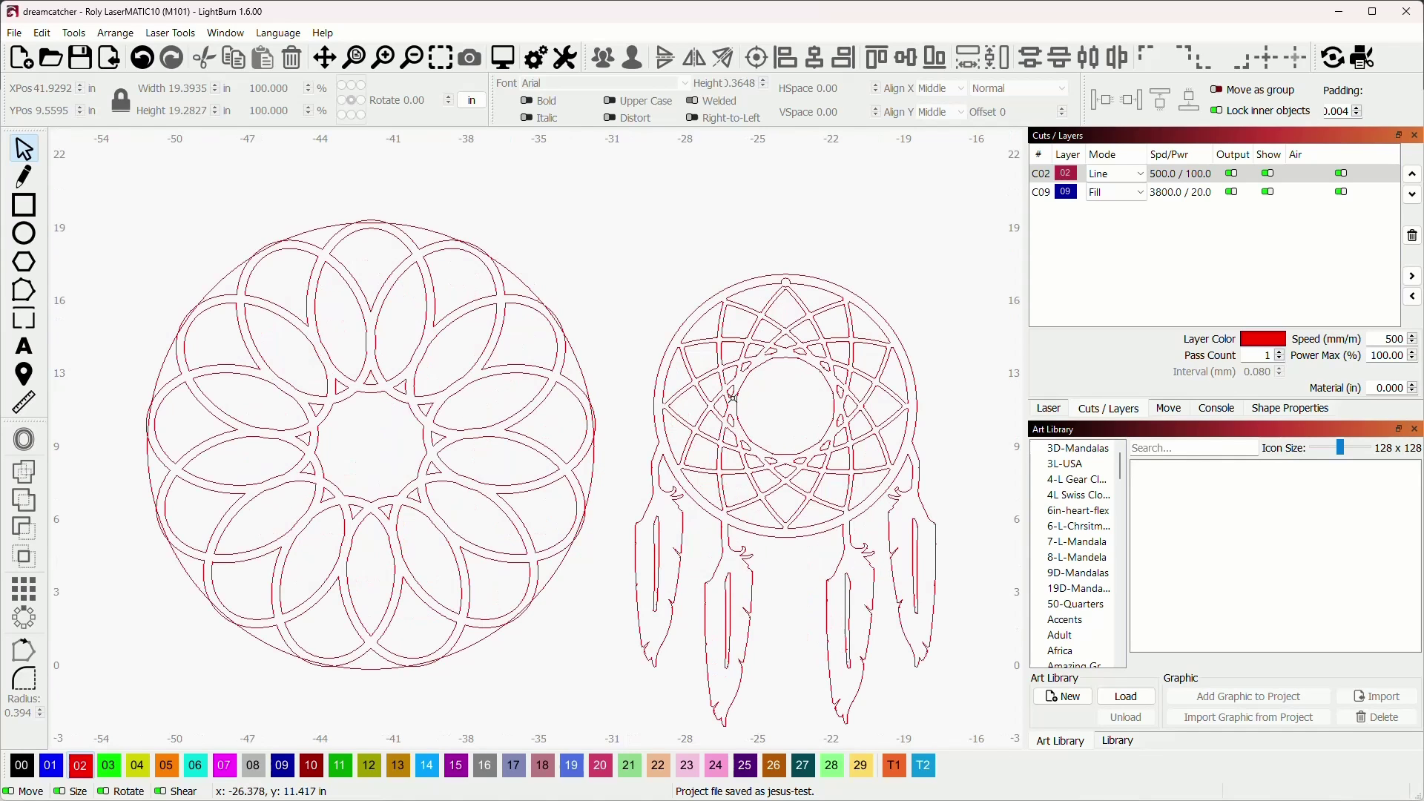
{"action": "scroll", "coordinate": [733, 398], "scroll_direction": "down", "scroll_amount": 1}
{"action": "scroll", "coordinate": [686, 382], "scroll_direction": "down", "scroll_amount": 1}
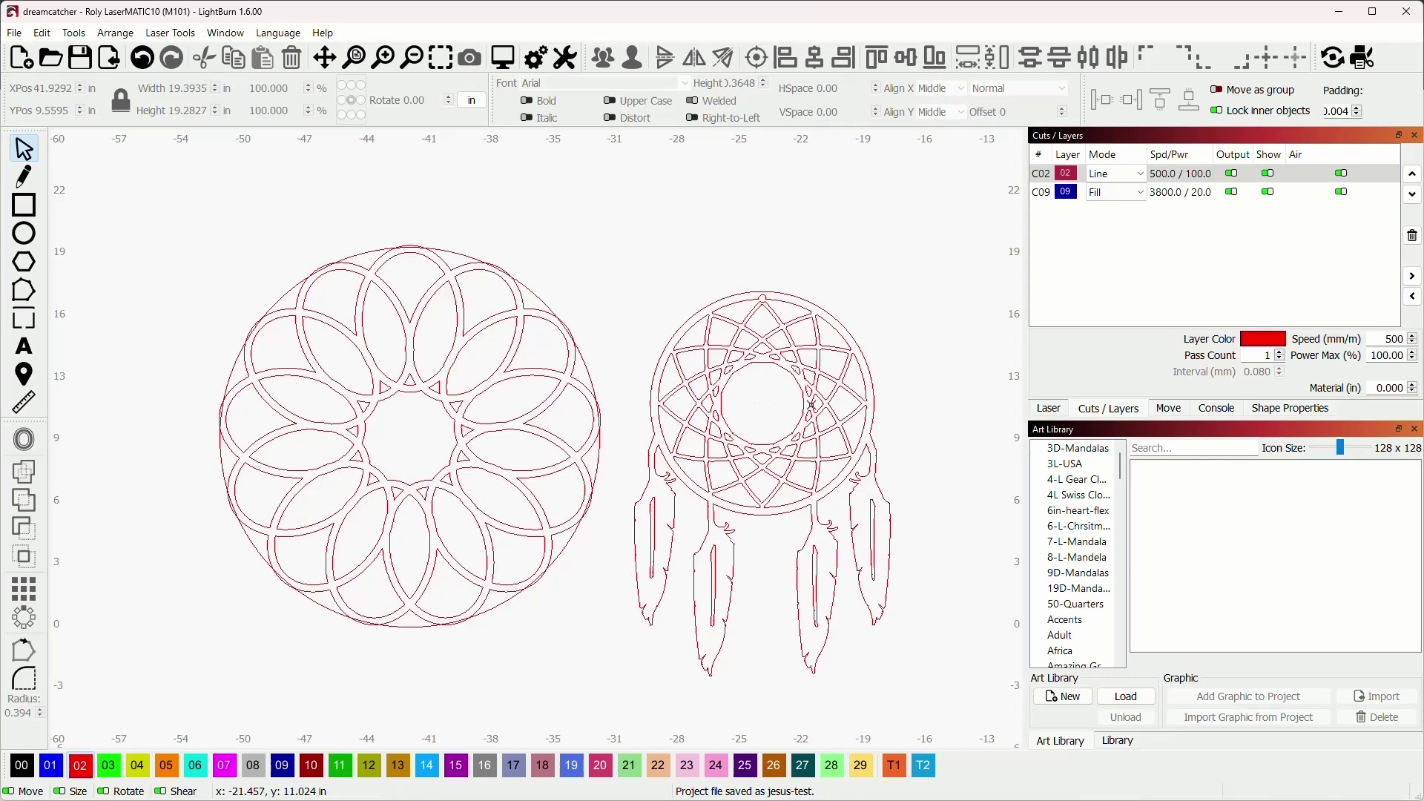
{"action": "scroll", "coordinate": [403, 456], "scroll_direction": "up", "scroll_amount": 1}
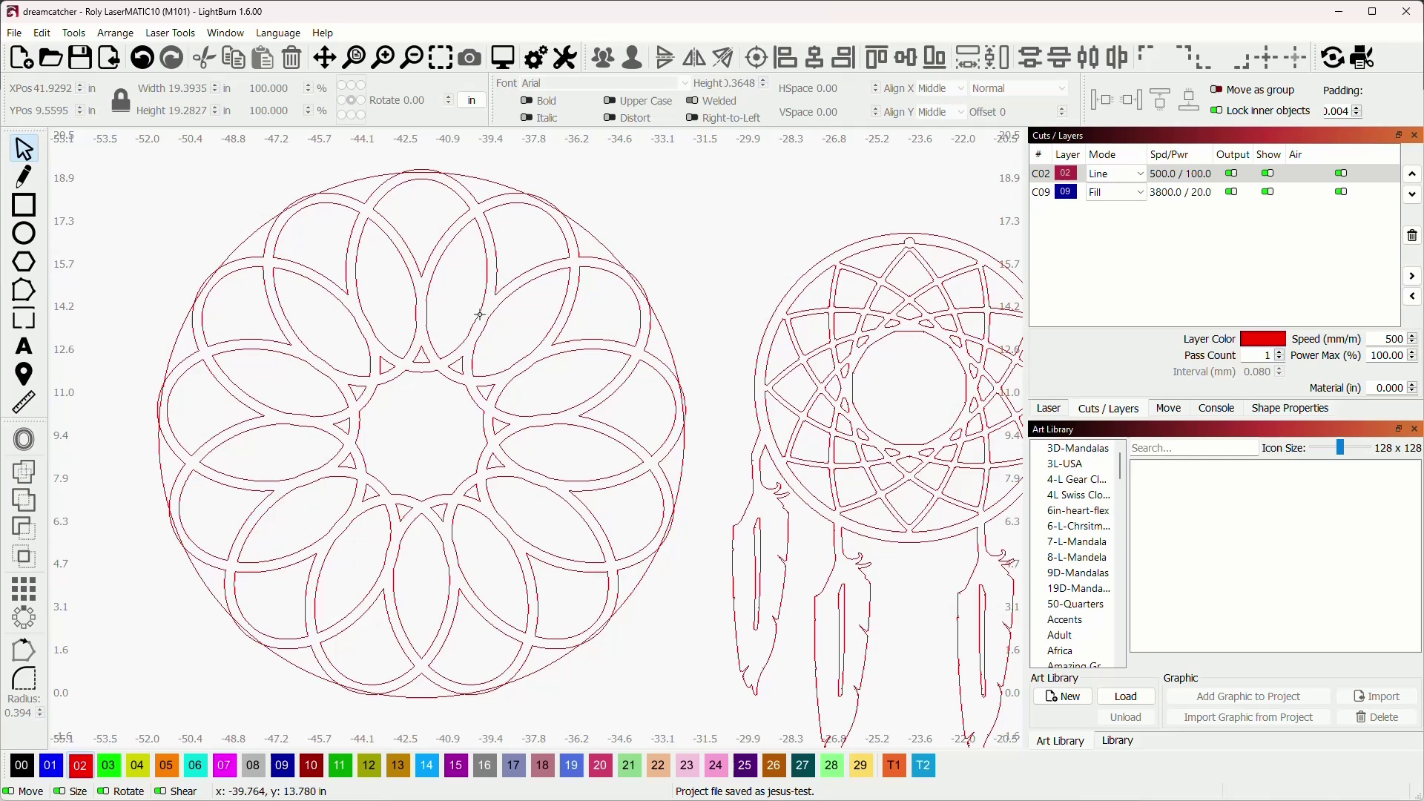
{"action": "scroll", "coordinate": [477, 428], "scroll_direction": "down", "scroll_amount": 2}
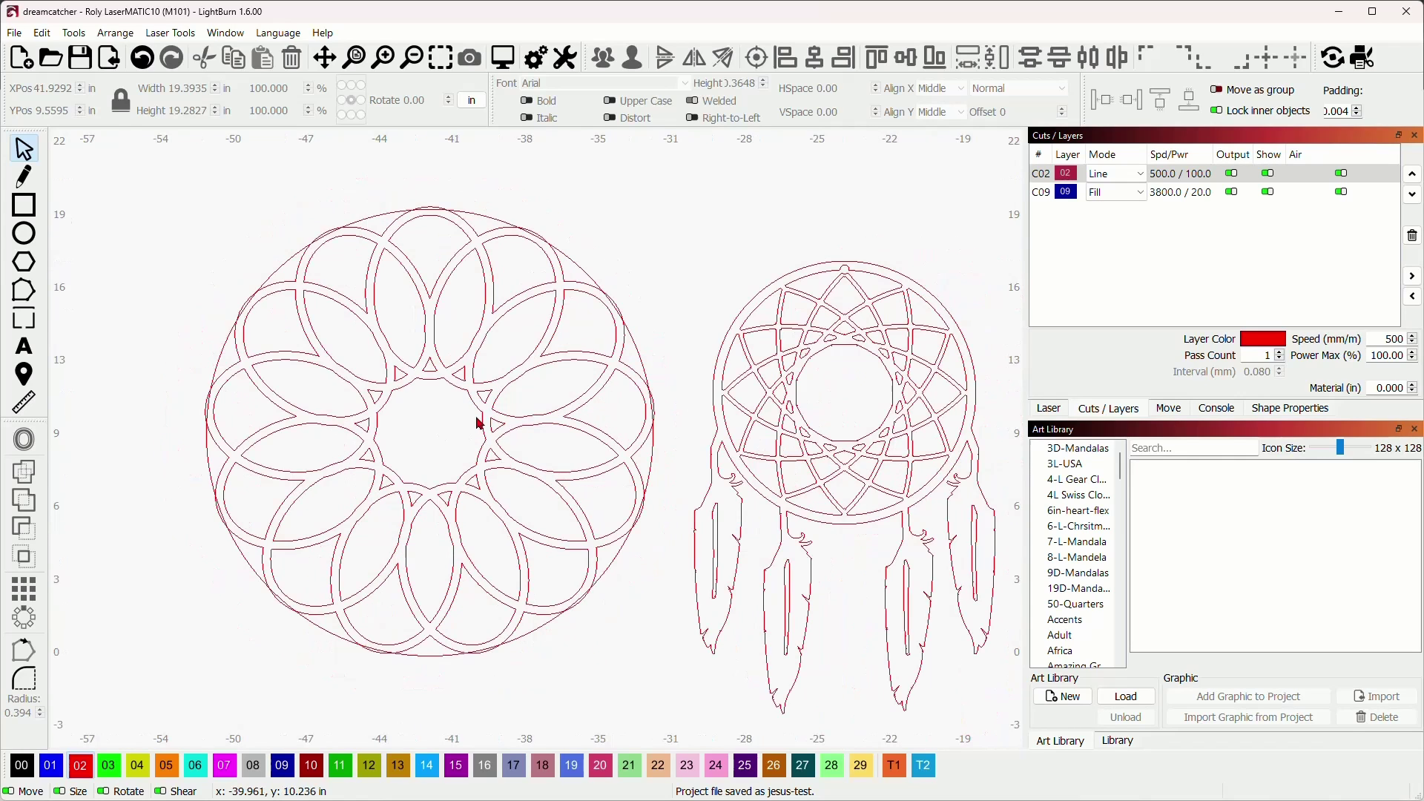
{"action": "scroll", "coordinate": [477, 428], "scroll_direction": "down", "scroll_amount": 1}
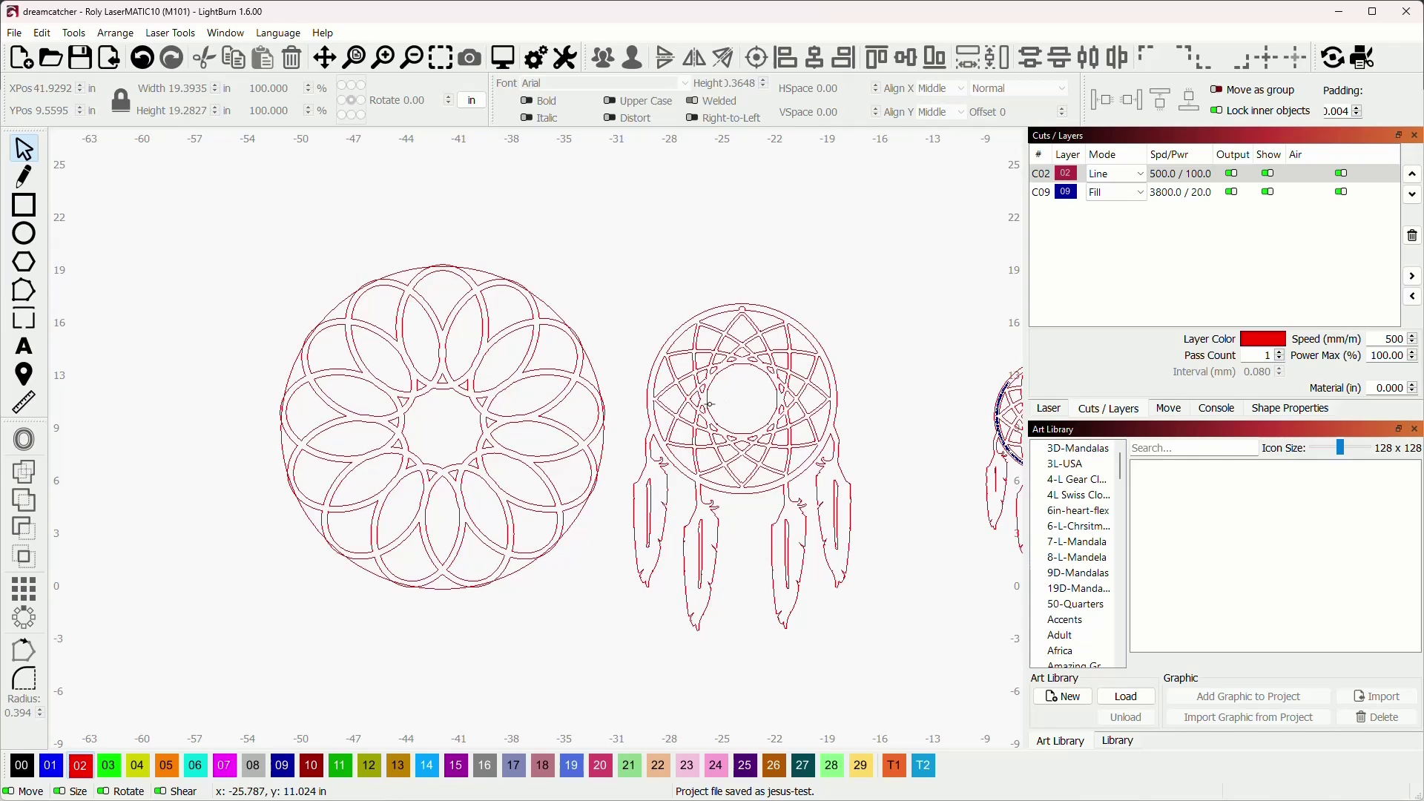
Step: Move the dreamcatcher right, enlarge the mandala to about 21.06 in, and offset it 0.5625 in outward
{"action": "left_click", "coordinate": [748, 462]}
{"action": "left_click_drag", "start_coordinate": [741, 467], "coordinate": [799, 468]}
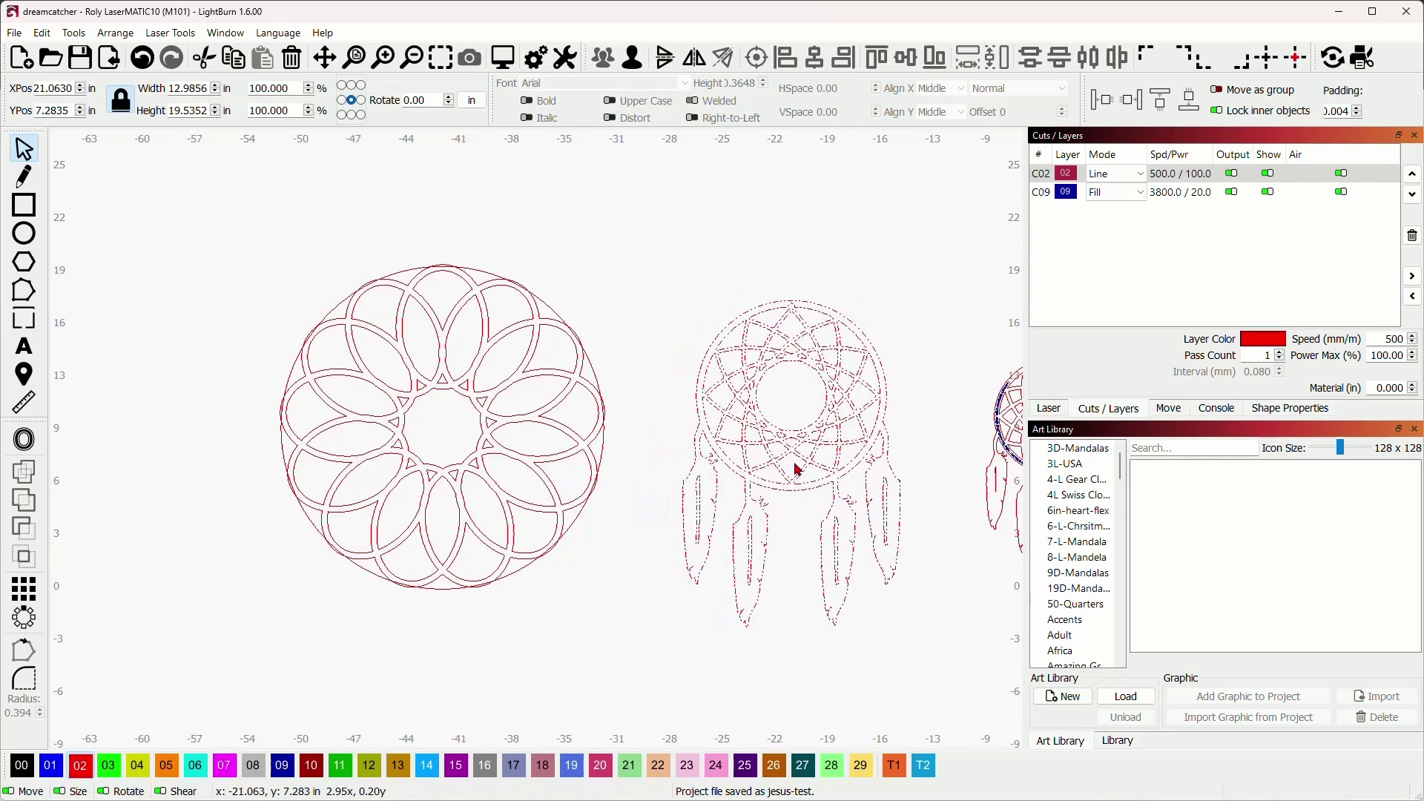
{"action": "left_click", "coordinate": [643, 417]}
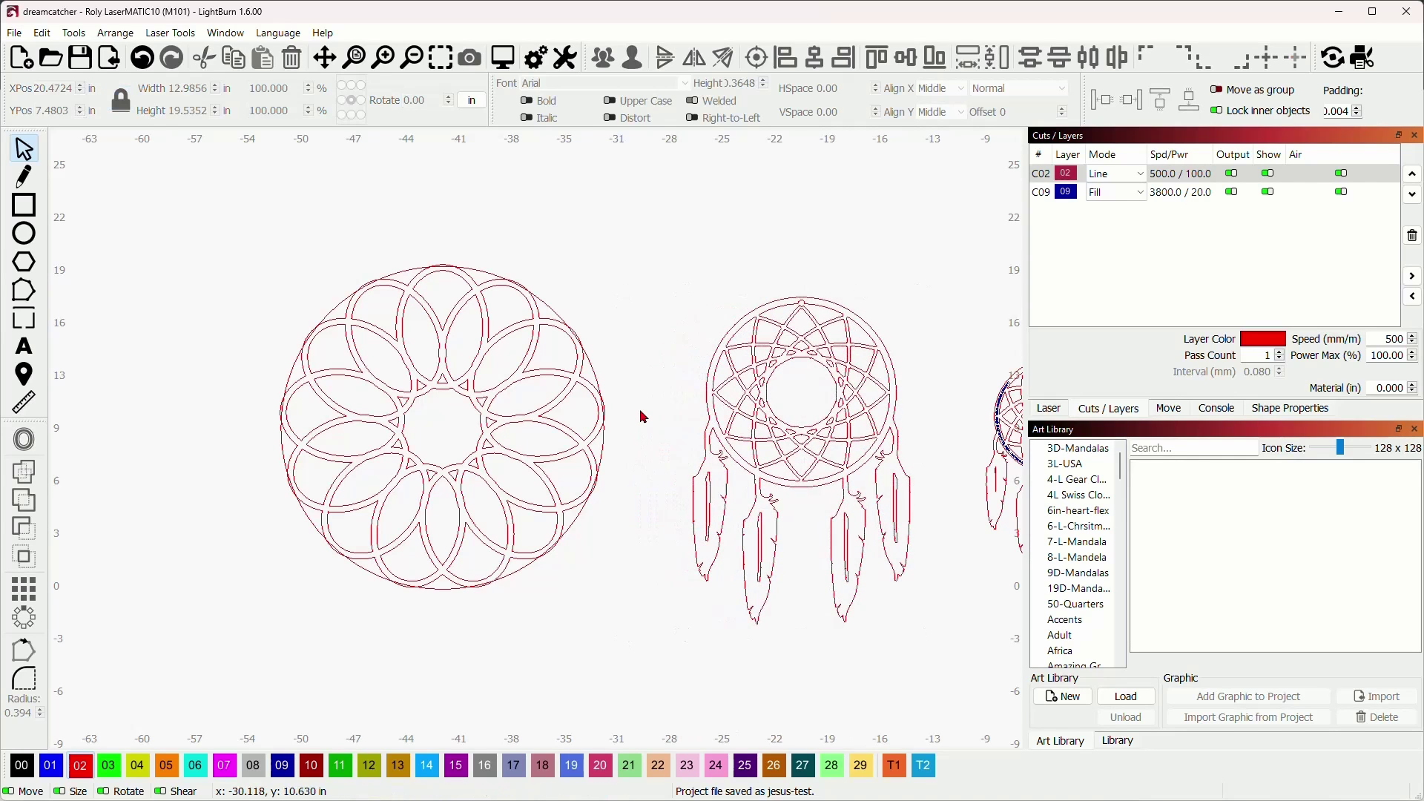
{"action": "left_click", "coordinate": [592, 367]}
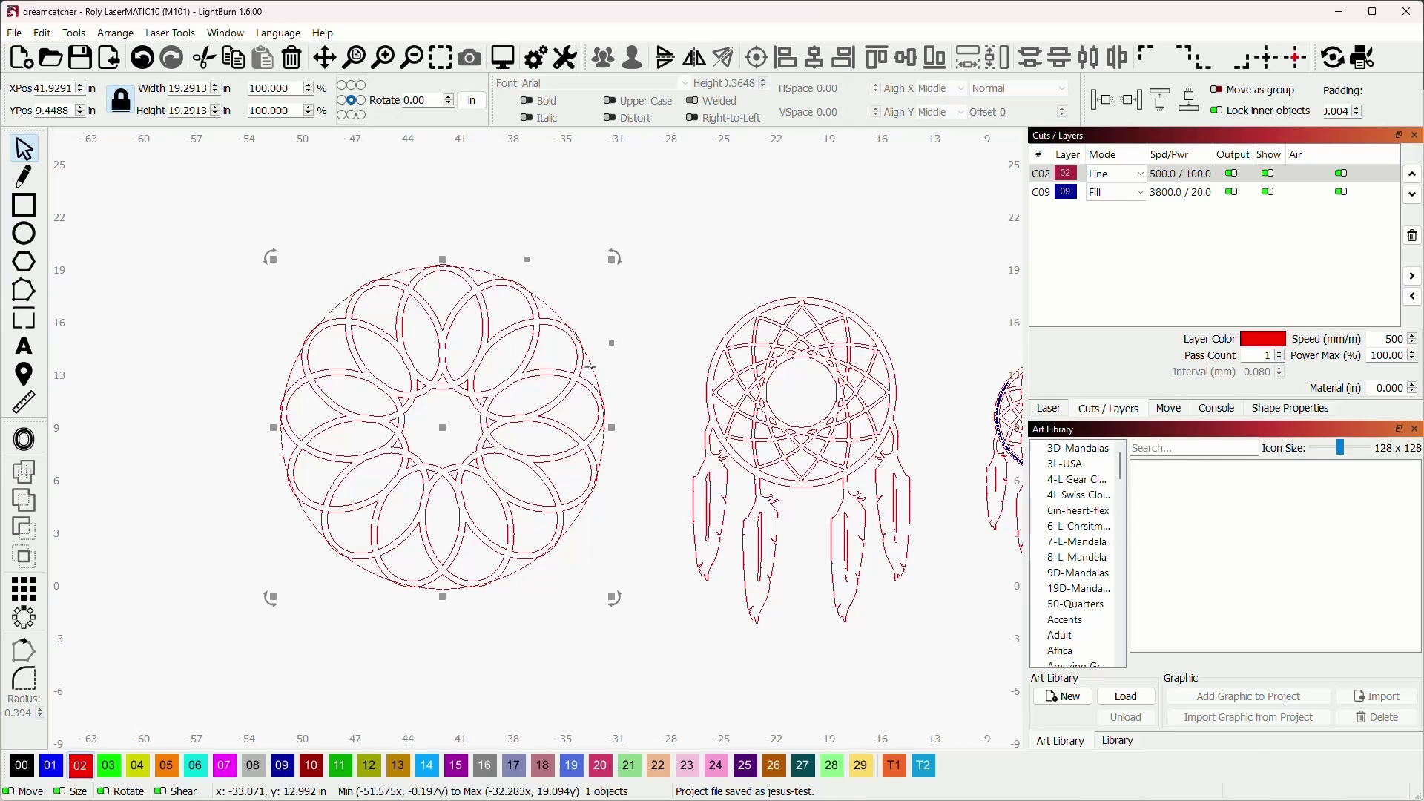
{"action": "left_click_drag", "start_coordinate": [613, 257], "coordinate": [626, 249]}
{"action": "left_click", "coordinate": [603, 319]}
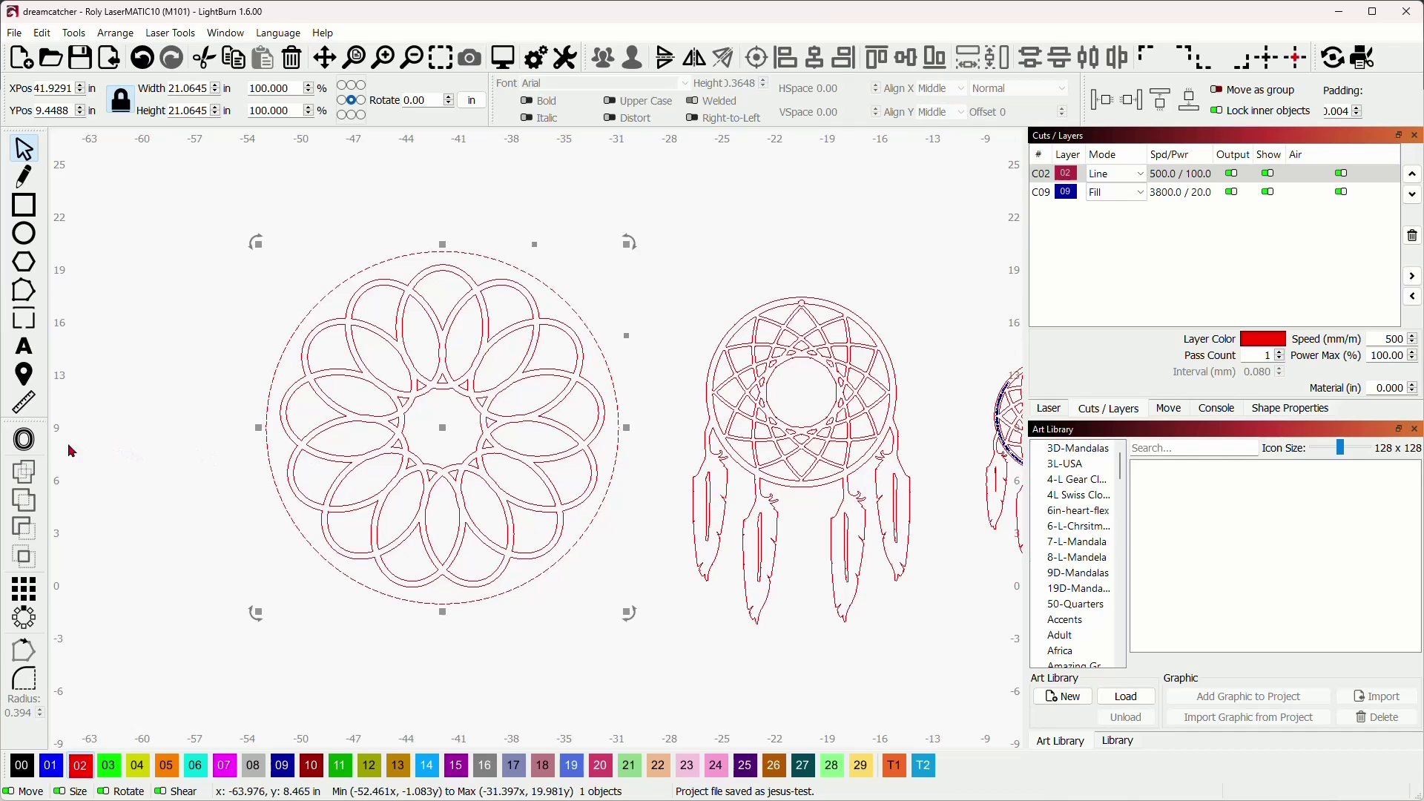
{"action": "left_click", "coordinate": [24, 440]}
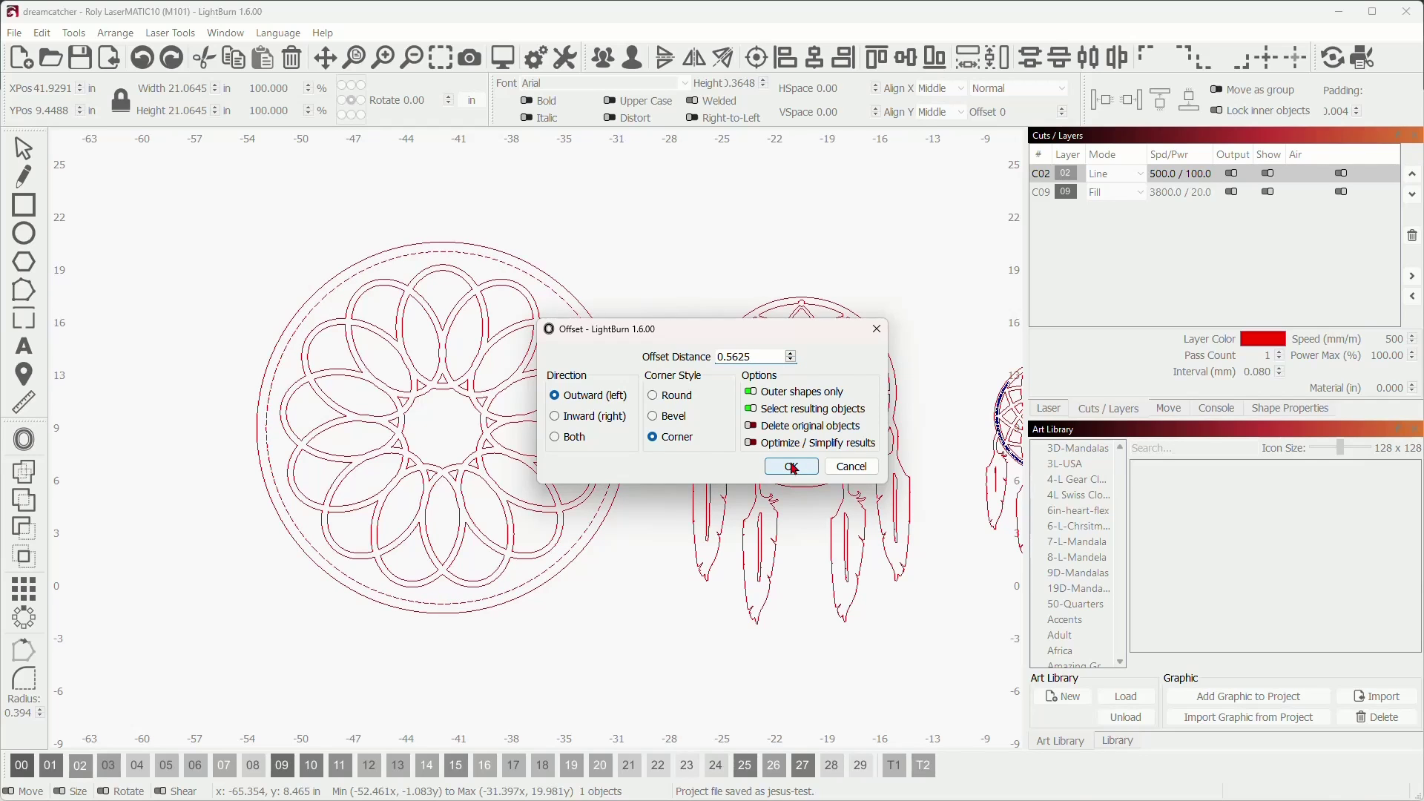
{"action": "left_click", "coordinate": [792, 467]}
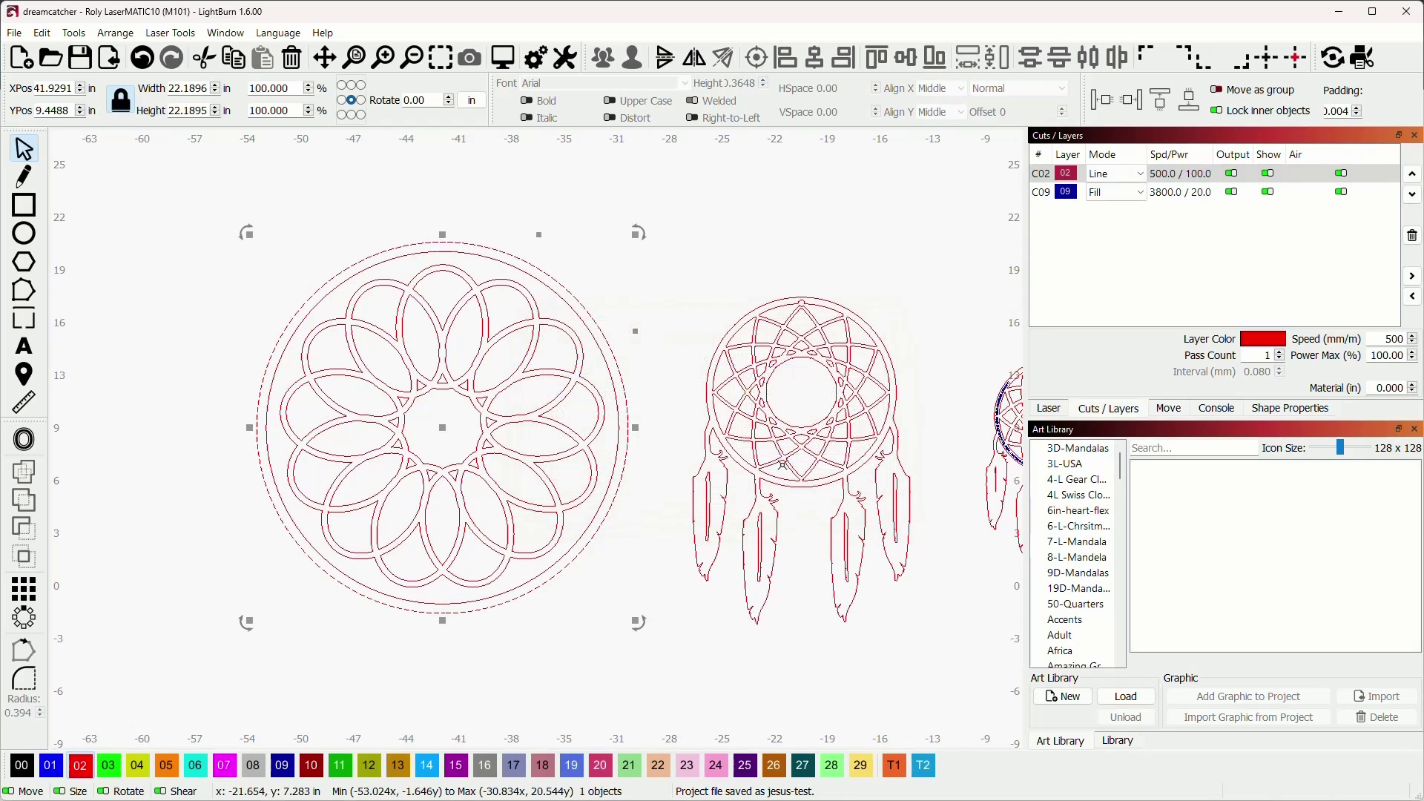
Step: Shrink the outer offset circle to about 20.33 in, then select it with the inner petals
{"action": "left_click", "coordinate": [614, 382]}
{"action": "scroll", "coordinate": [749, 318], "scroll_direction": "up", "scroll_amount": 2}
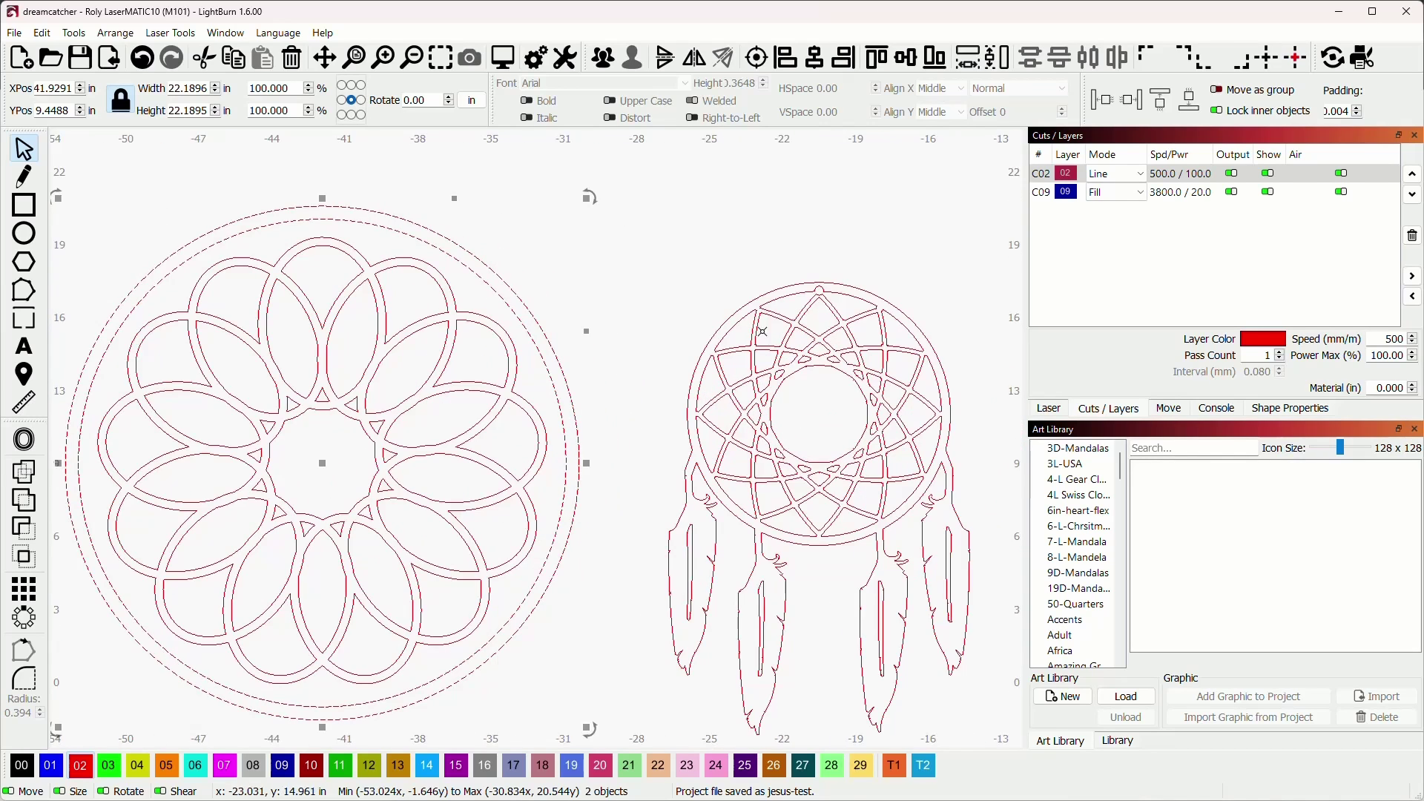
{"action": "scroll", "coordinate": [640, 304], "scroll_direction": "down", "scroll_amount": 2}
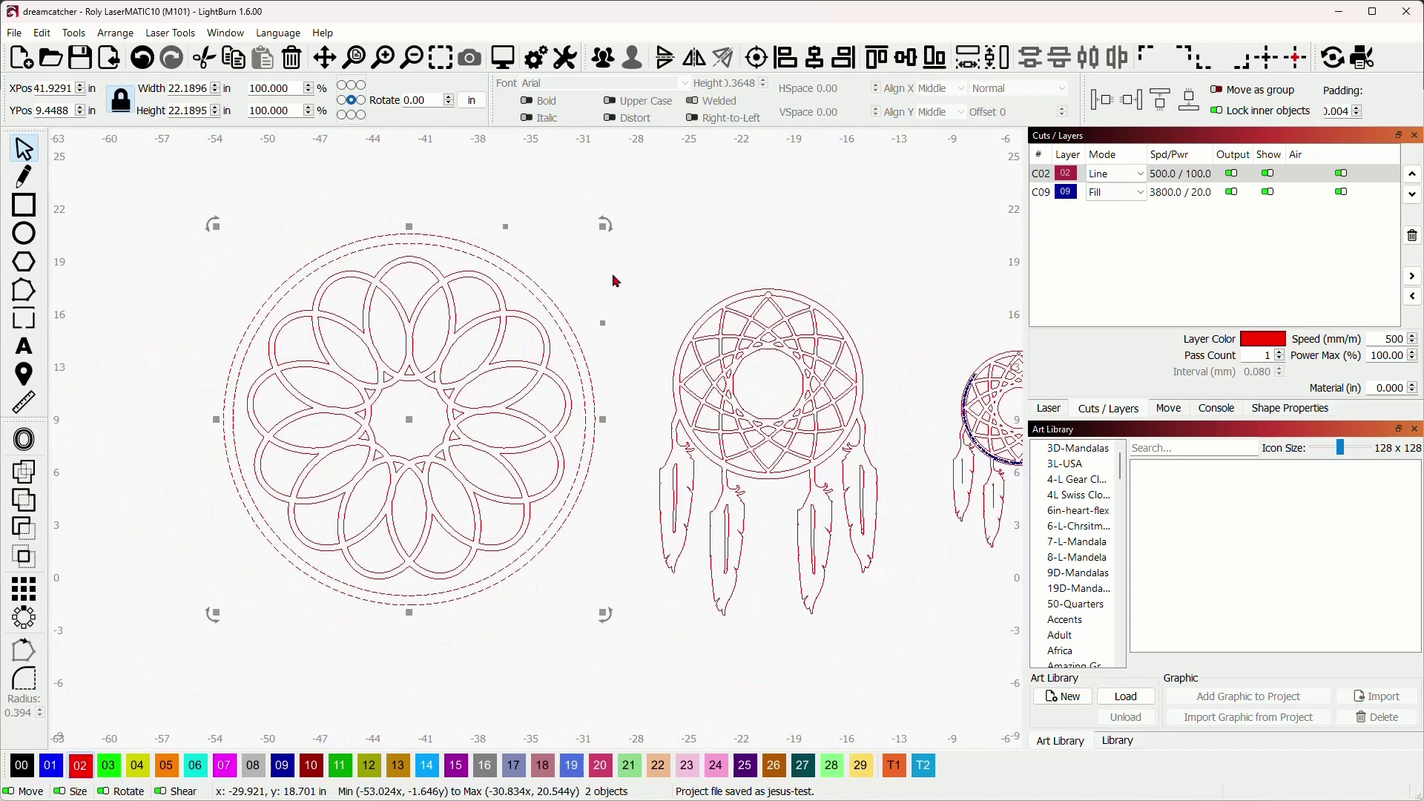
{"action": "left_click_drag", "start_coordinate": [604, 226], "coordinate": [589, 251]}
{"action": "scroll", "coordinate": [352, 289], "scroll_direction": "up", "scroll_amount": 3}
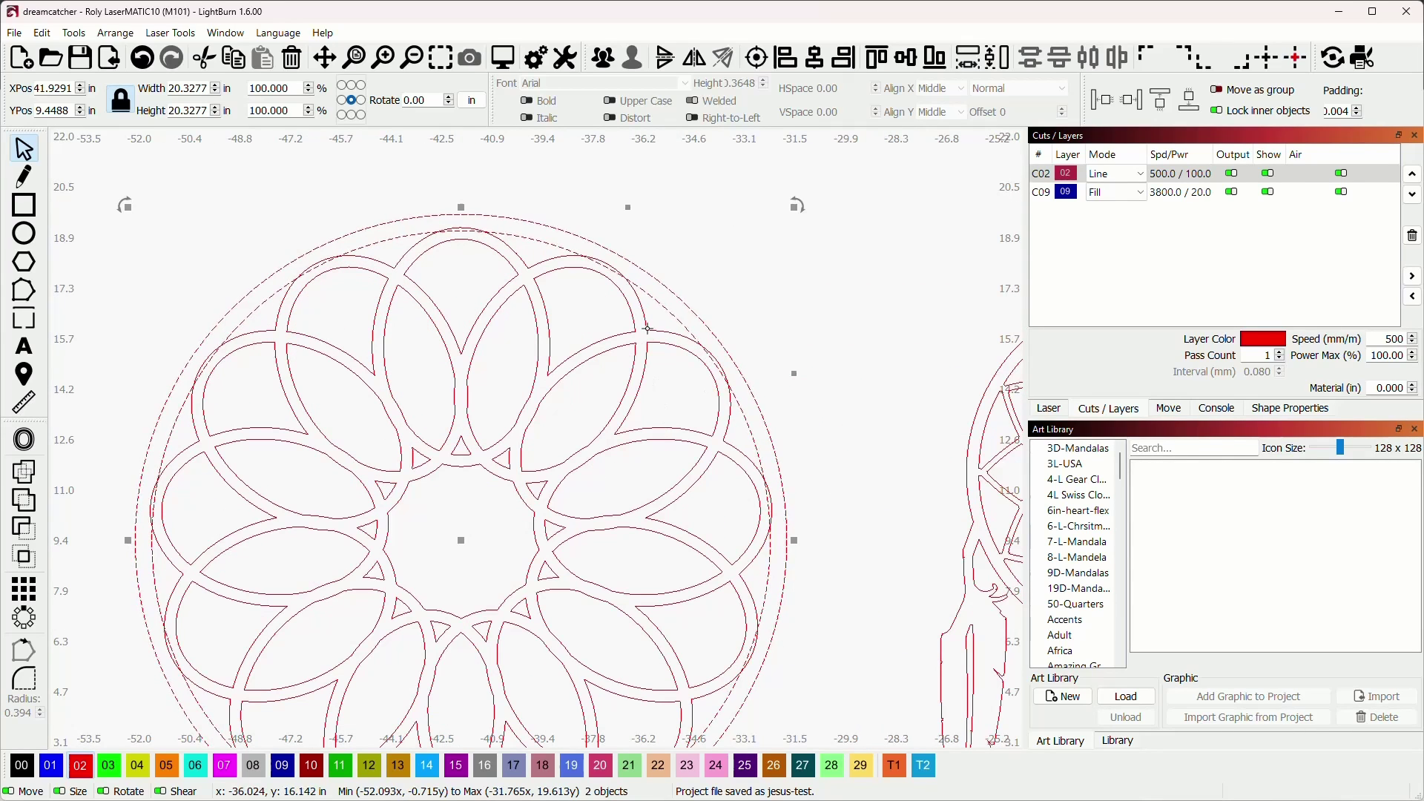
{"action": "left_click_drag", "start_coordinate": [647, 328], "coordinate": [625, 298]}
{"action": "left_click", "coordinate": [836, 290]}
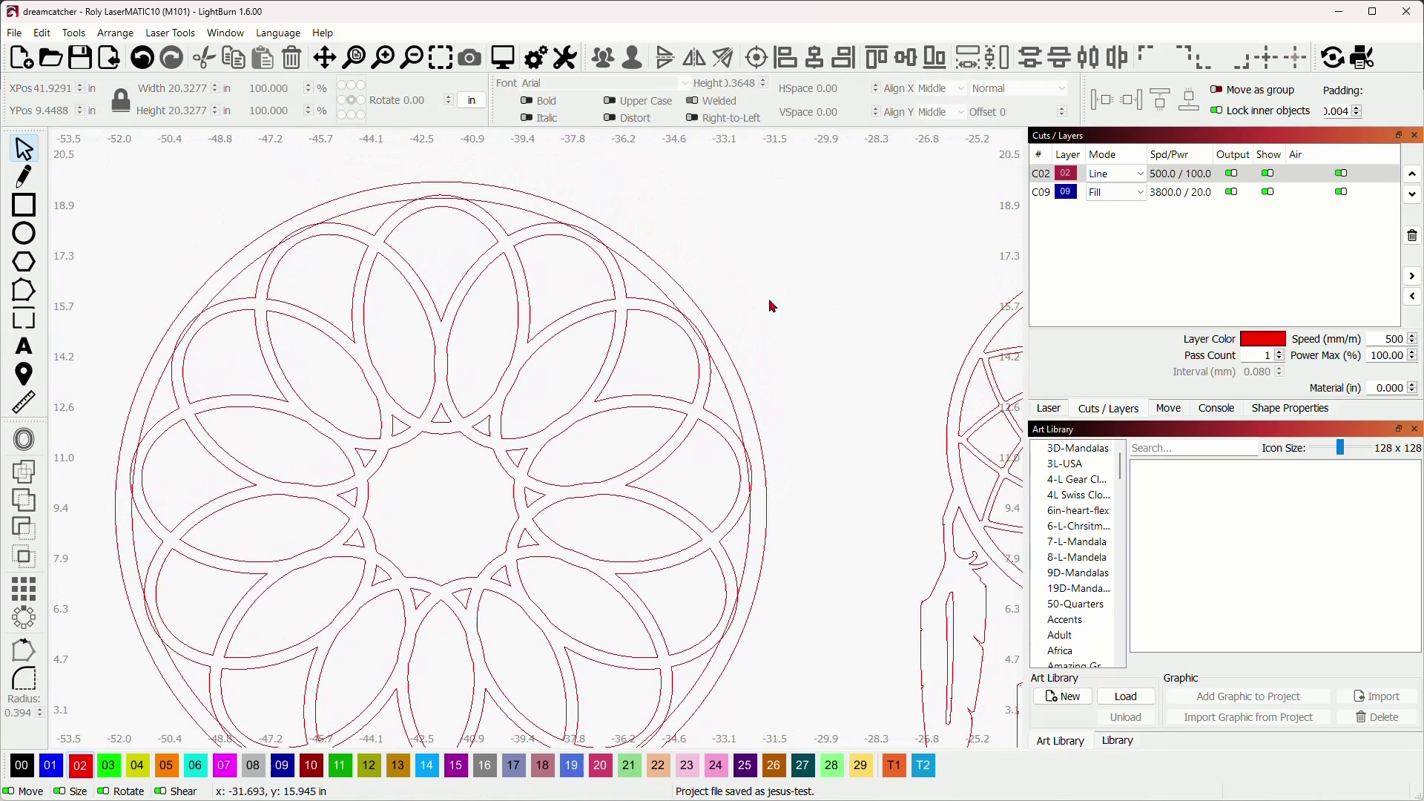
{"action": "left_click", "coordinate": [637, 290]}
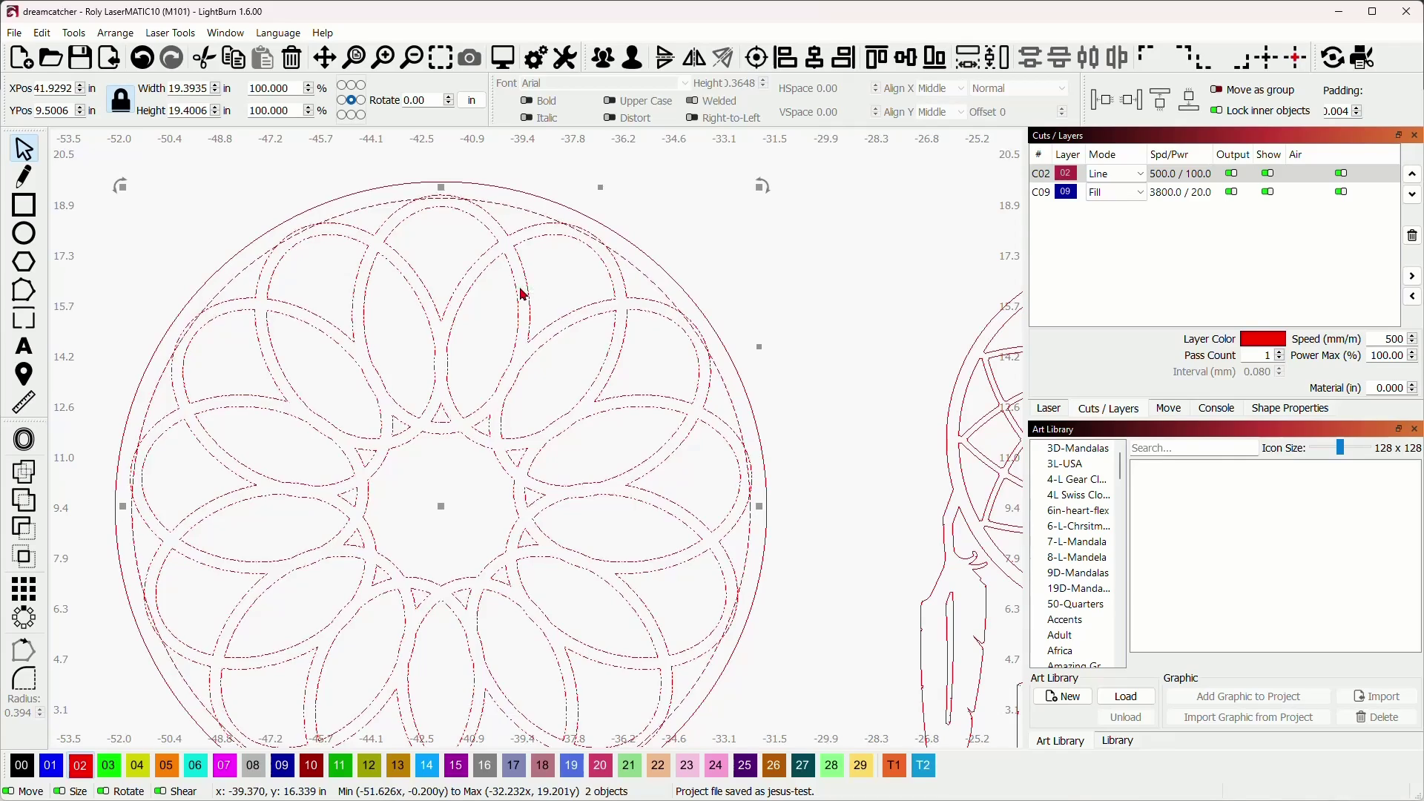
{"action": "left_click", "coordinate": [365, 459], "text": "shift"}
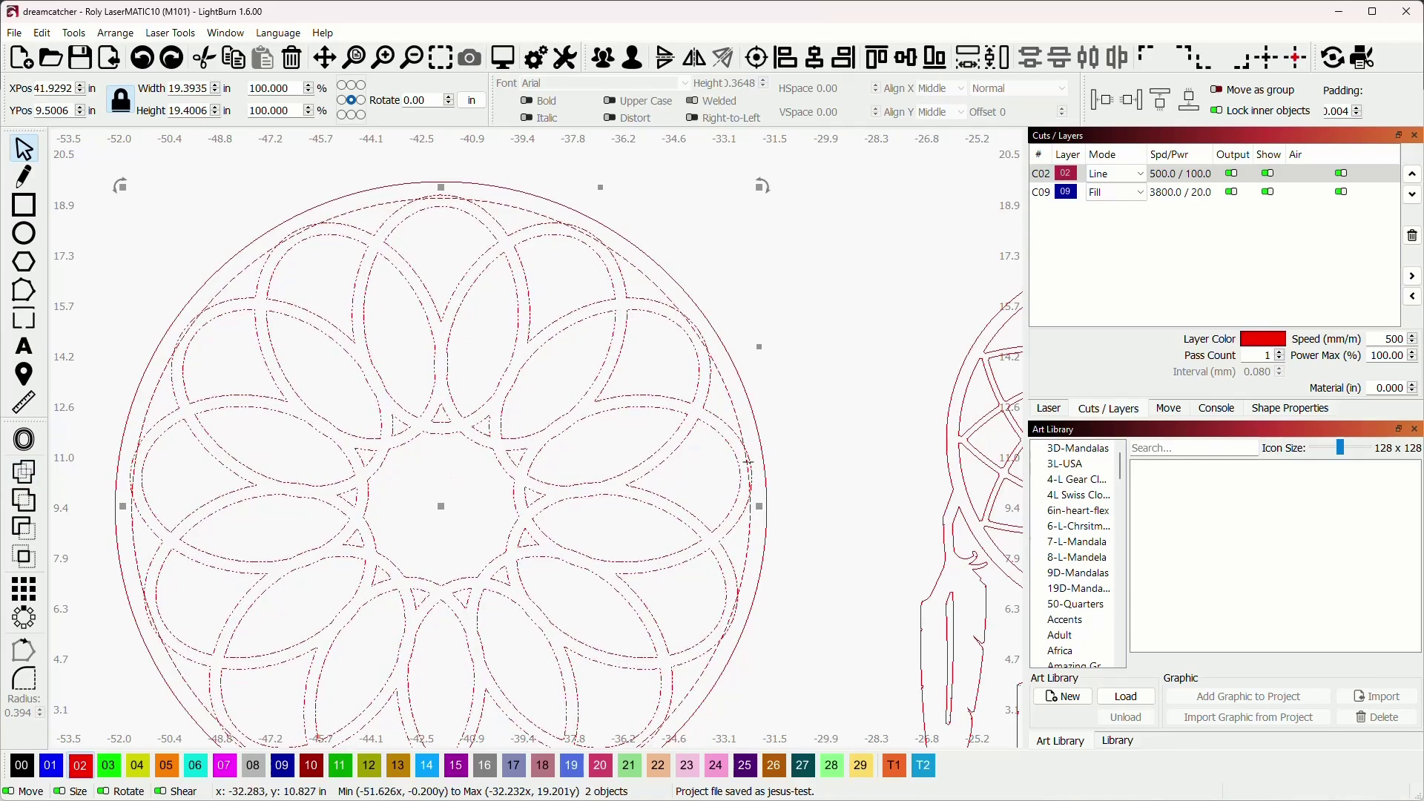
Step: Subtract the petals from the outer circle in the Boolean Assistant, then select the resulting mandala
{"action": "key", "text": "ctrl+b"}
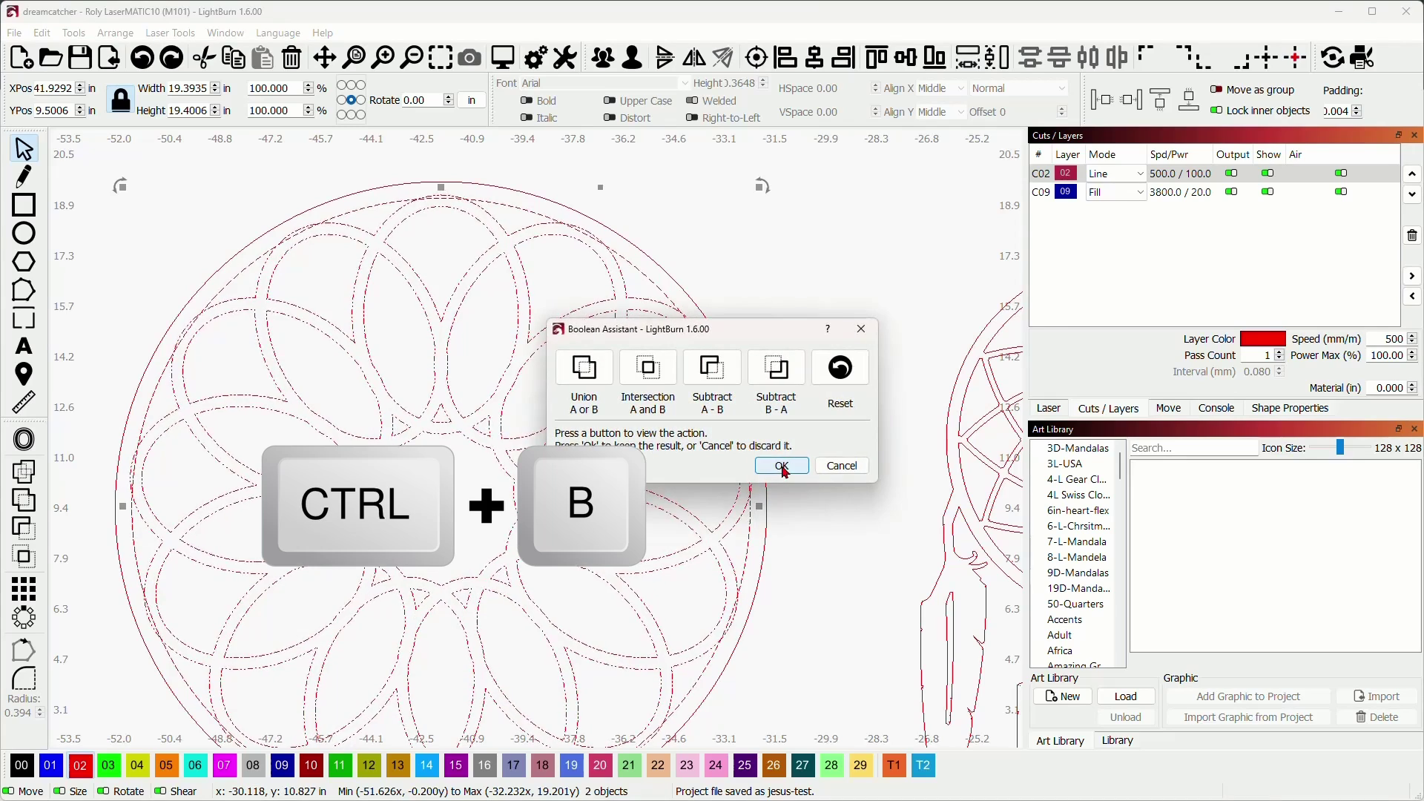
{"action": "left_click", "coordinate": [709, 379]}
{"action": "left_click", "coordinate": [772, 374]}
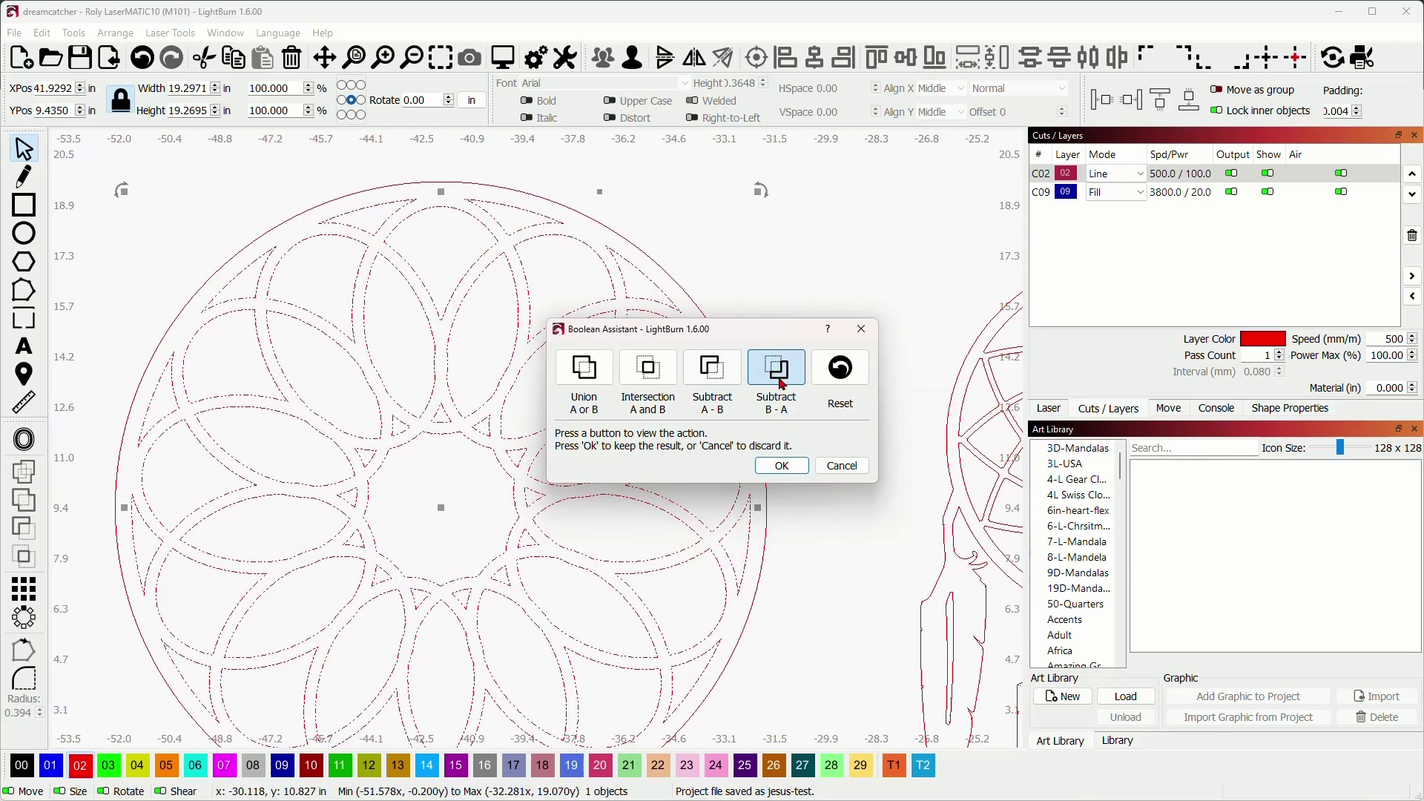
{"action": "left_click", "coordinate": [782, 465]}
{"action": "left_click", "coordinate": [819, 404]}
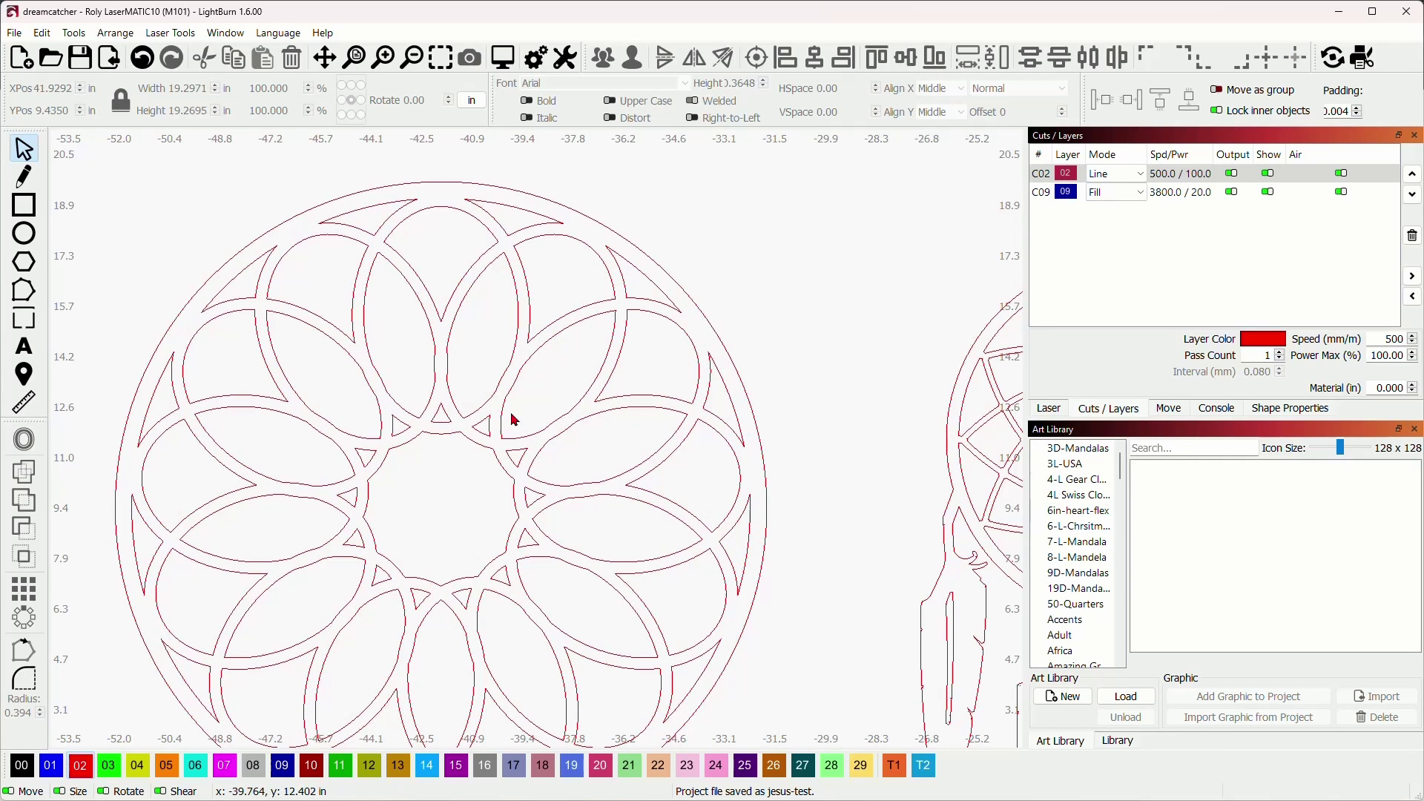
{"action": "left_click_drag", "start_coordinate": [509, 413], "coordinate": [565, 414]}
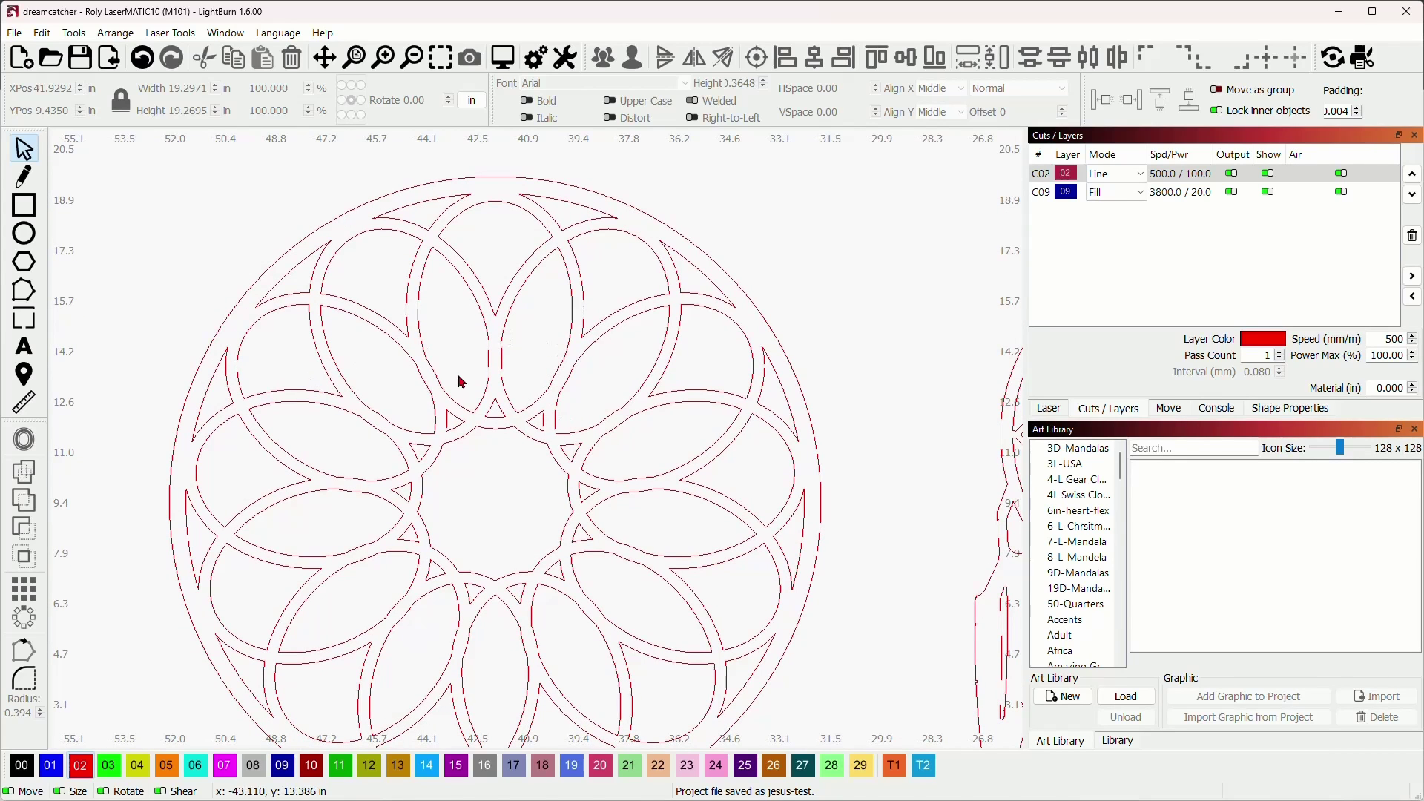
{"action": "left_click", "coordinate": [712, 282]}
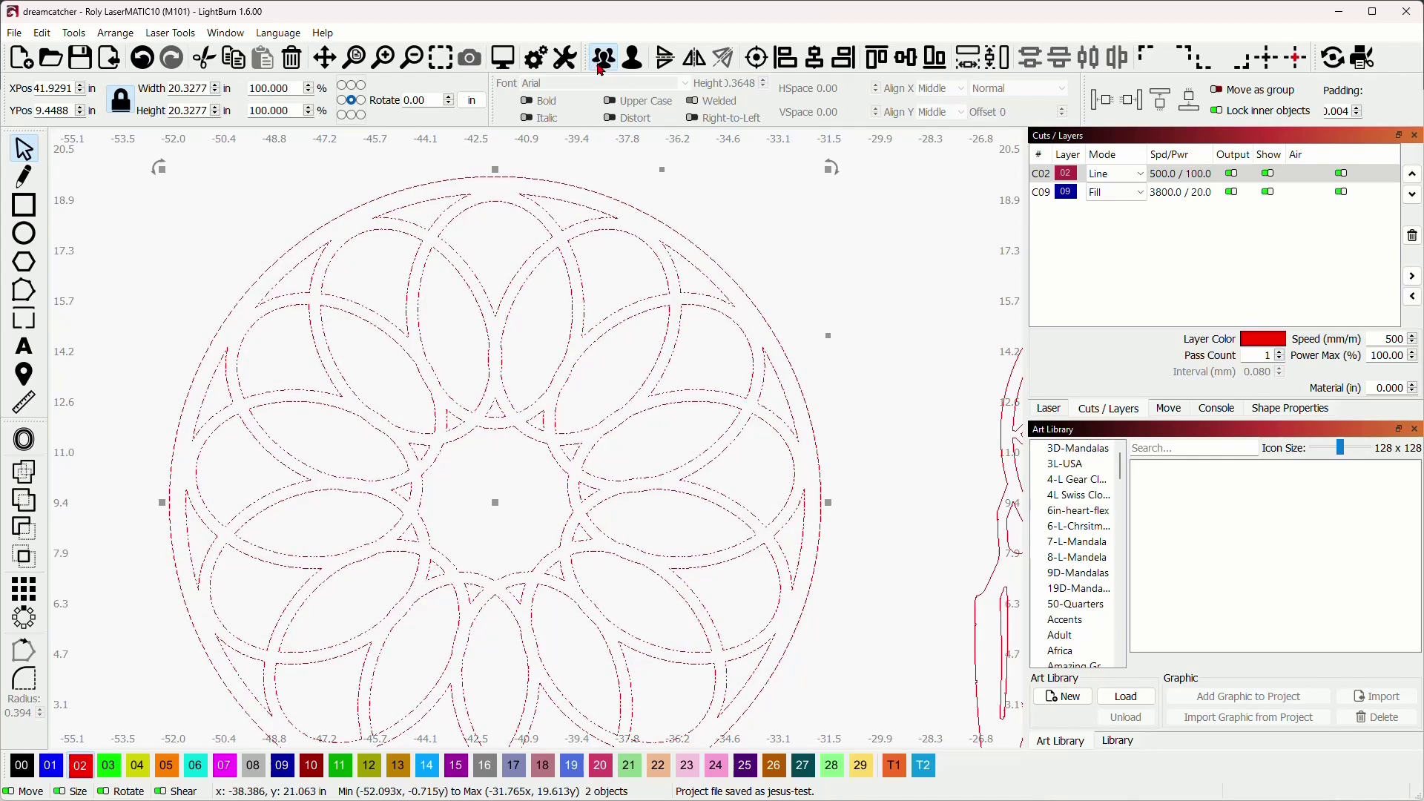
Step: Draw a 0.5068 in circle and position it on the outer ring's top rim
{"action": "left_click", "coordinate": [884, 230]}
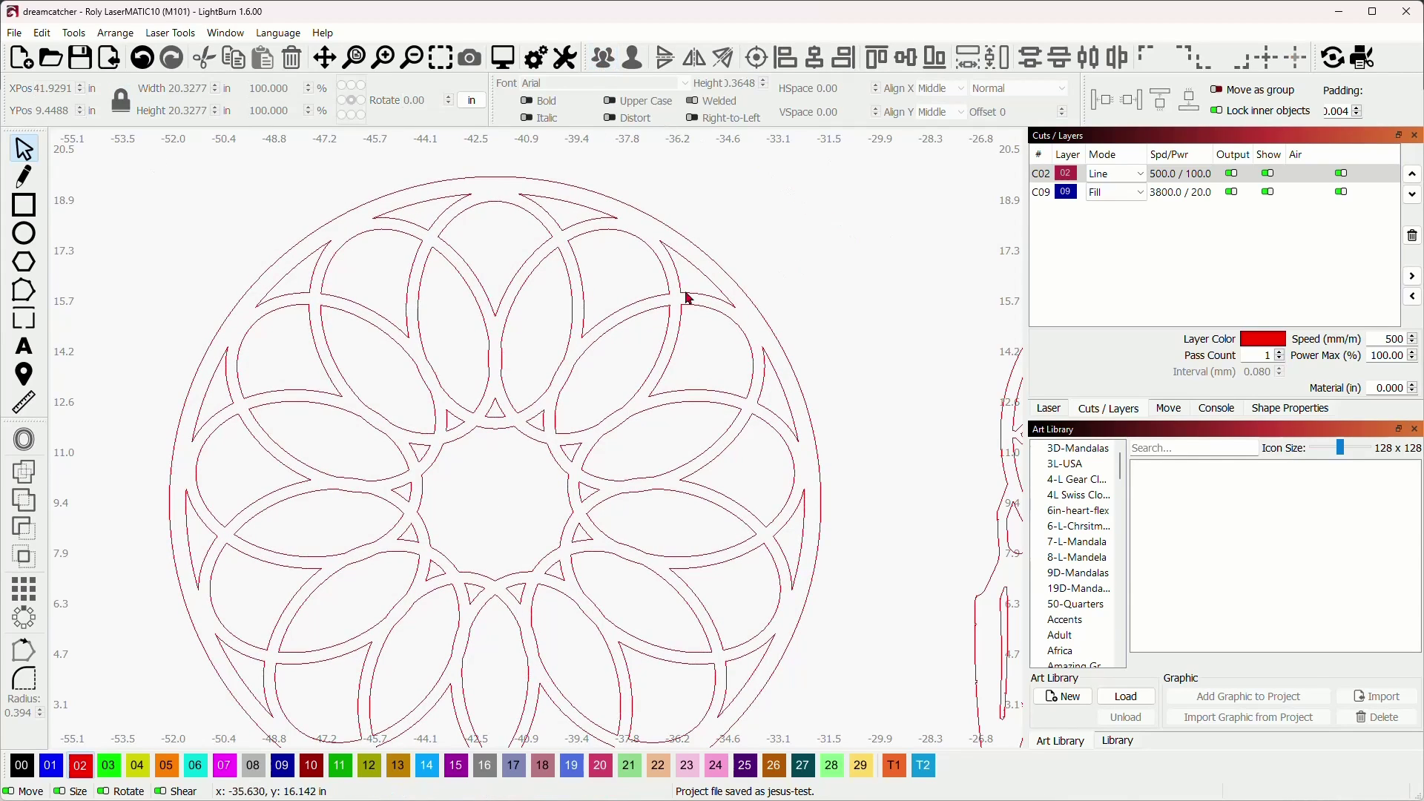
{"action": "scroll", "coordinate": [688, 298], "scroll_direction": "down", "scroll_amount": 1}
{"action": "left_click", "coordinate": [23, 236]}
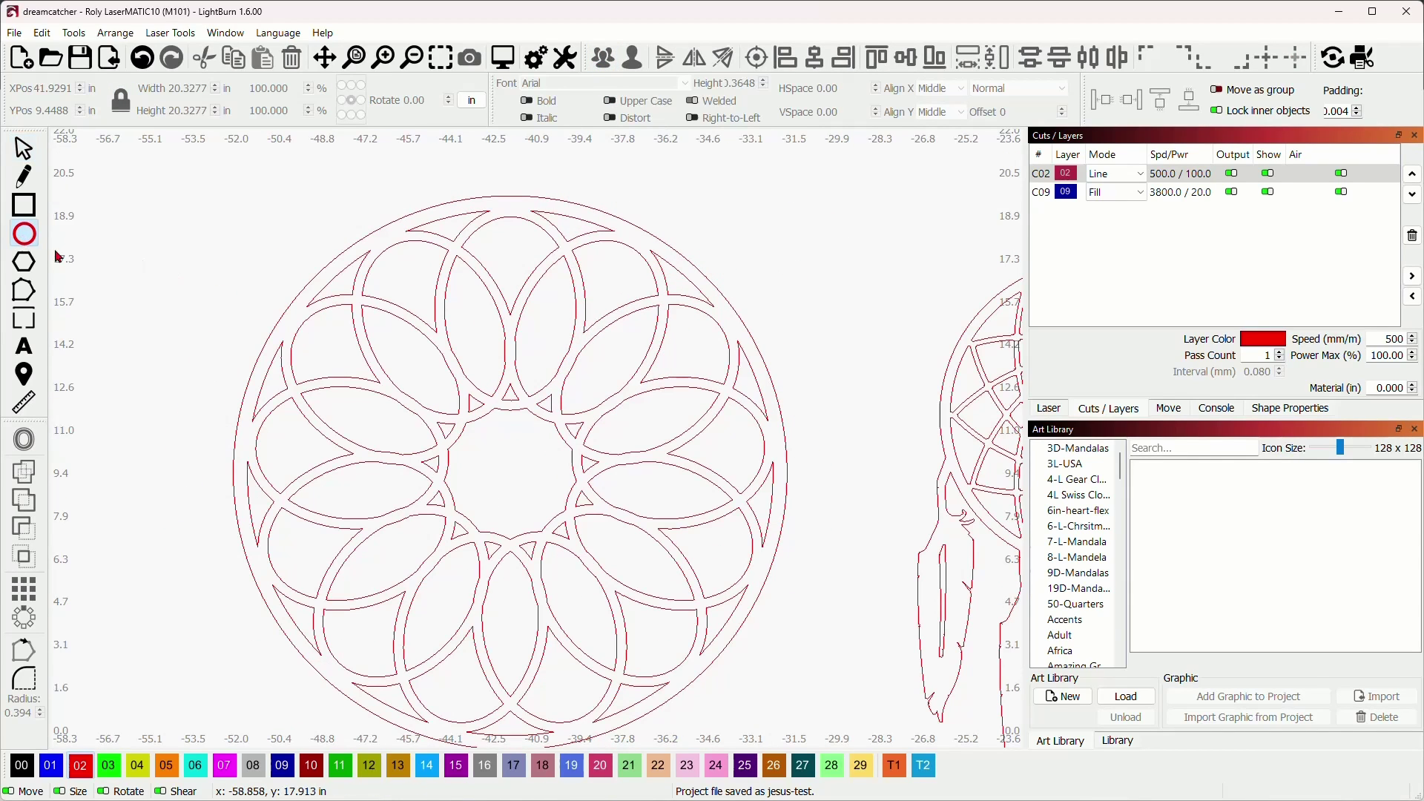
{"action": "mouse_move", "coordinate": [168, 217]}
{"action": "left_mouse_down"}
{"action": "mouse_move", "coordinate": [204, 253]}
{"action": "mouse_move", "coordinate": [504, 222]}
{"action": "mouse_move", "coordinate": [527, 181]}
{"action": "mouse_move", "coordinate": [523, 198]}
{"action": "left_mouse_up"}
{"action": "left_click", "coordinate": [23, 148]}
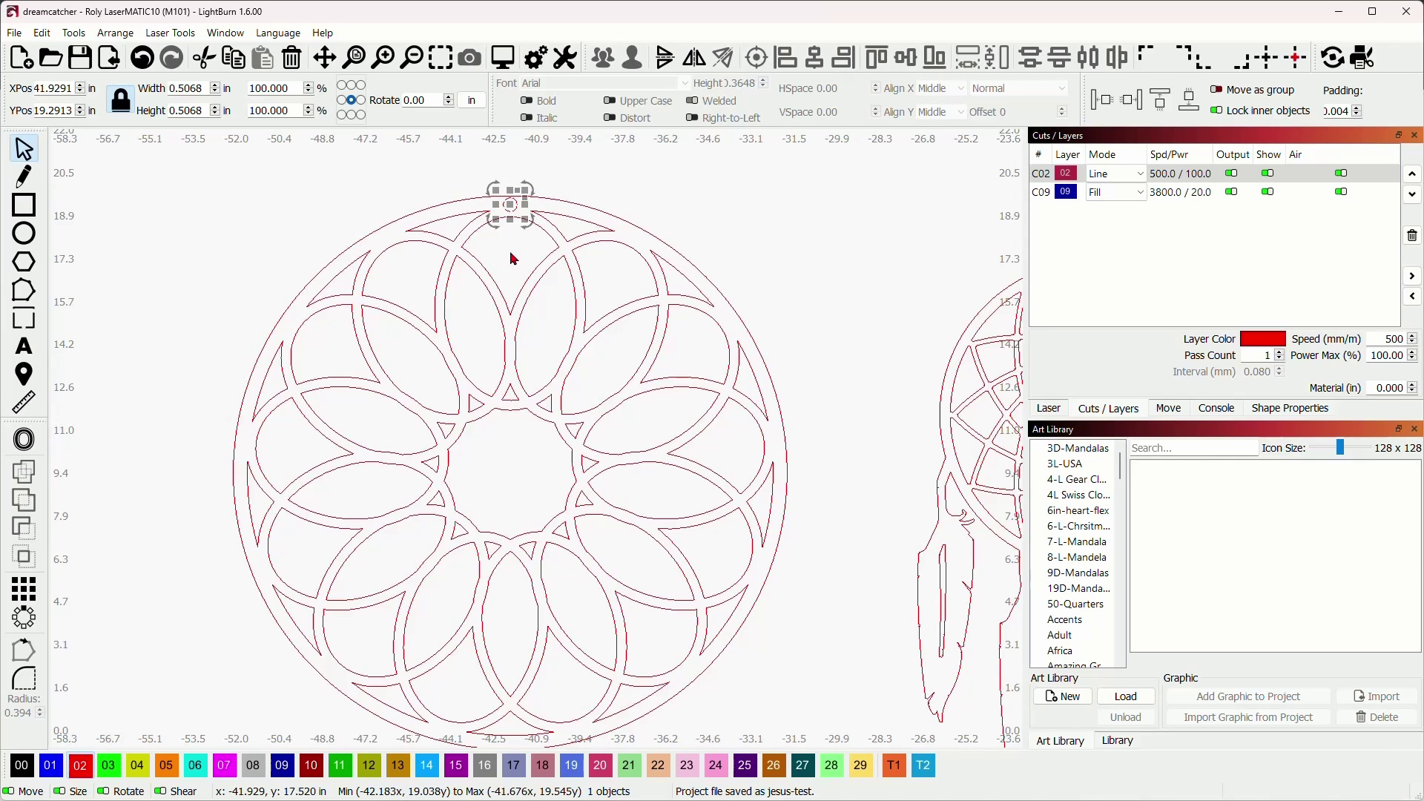
{"action": "key", "text": "Down"}
{"action": "scroll", "coordinate": [548, 249], "scroll_direction": "up", "scroll_amount": 2}
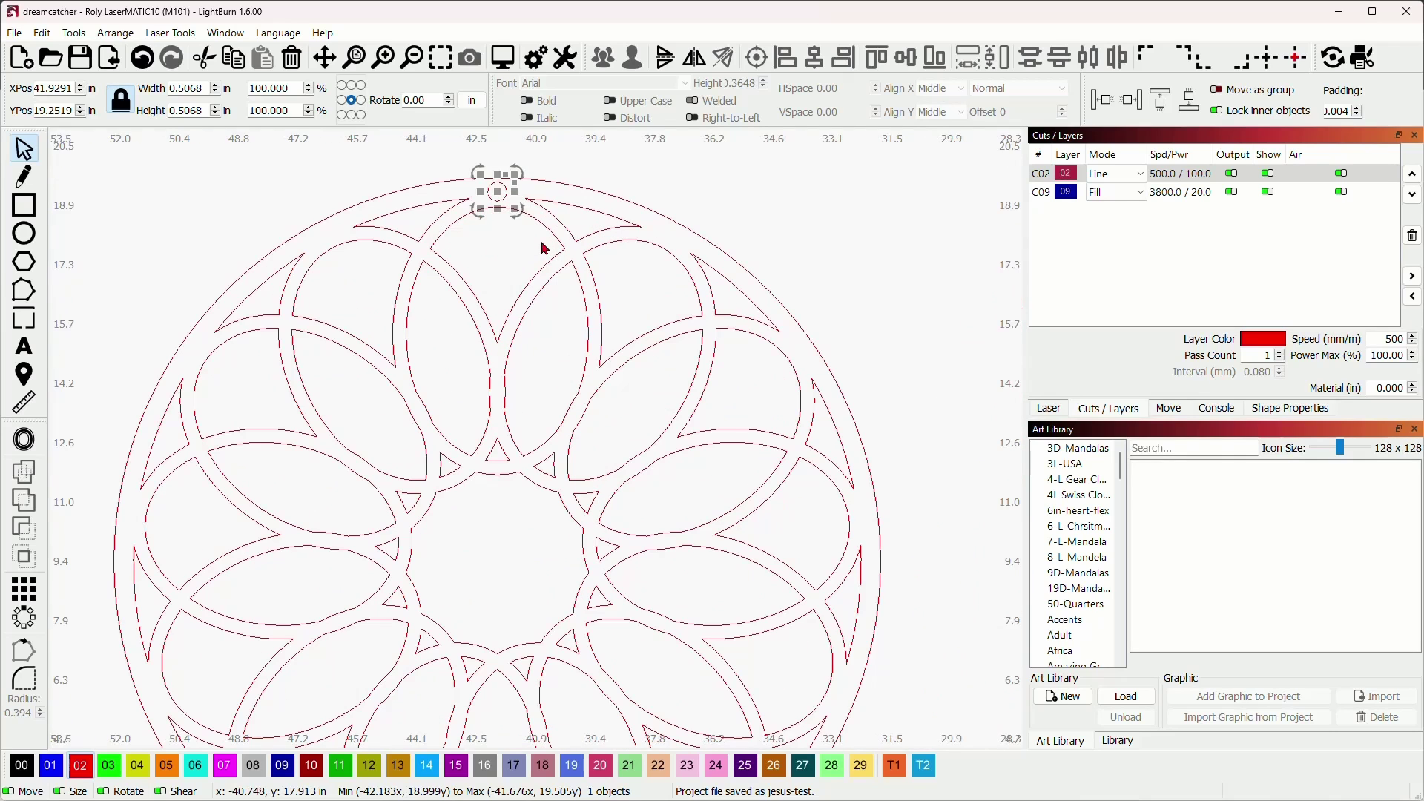
{"action": "left_click", "coordinate": [644, 258]}
Step: Duplicate the central ring with Ctrl+D and shrink the copy to about 4.07 × 4.04 in
{"action": "scroll", "coordinate": [554, 275], "scroll_direction": "down", "scroll_amount": 2}
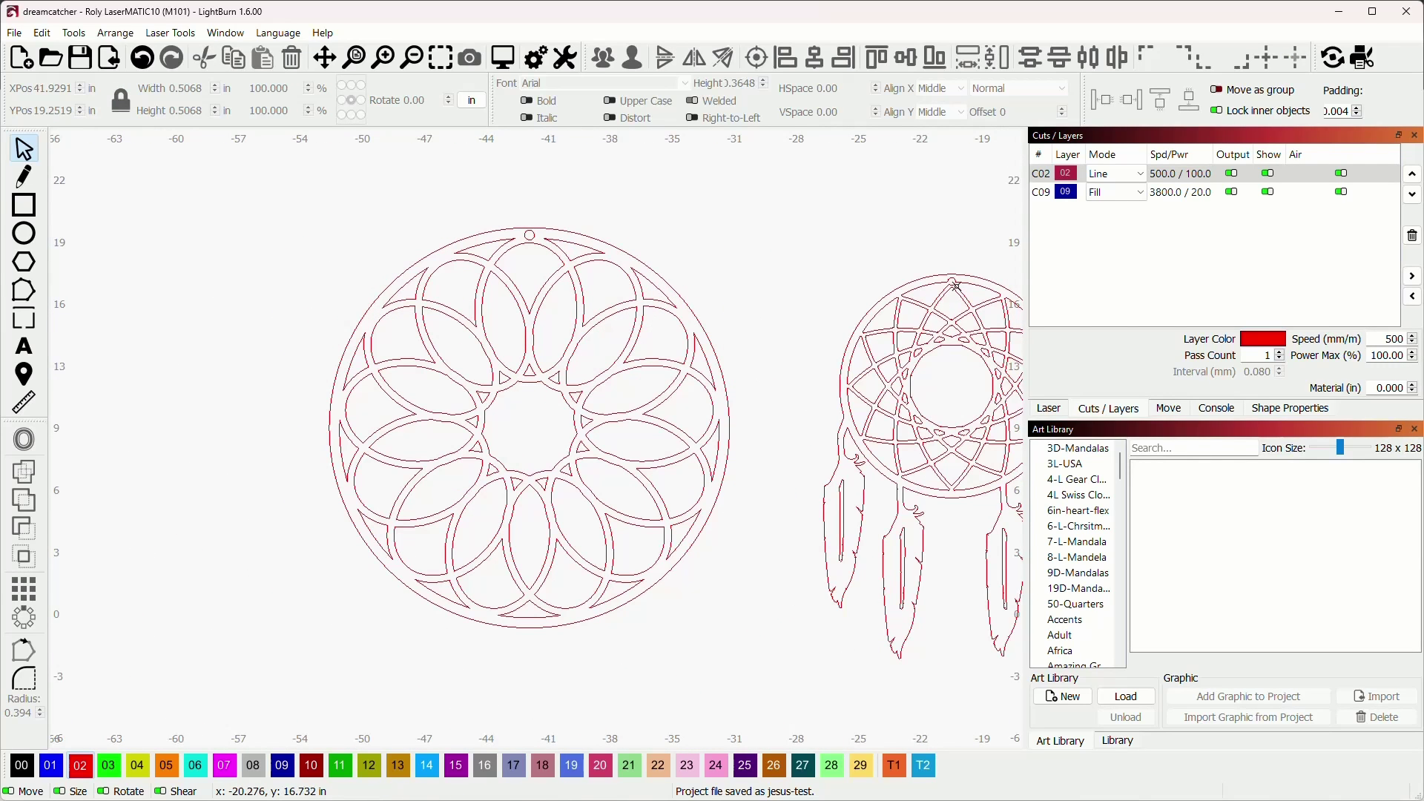
{"action": "scroll", "coordinate": [741, 264], "scroll_direction": "down", "scroll_amount": 2}
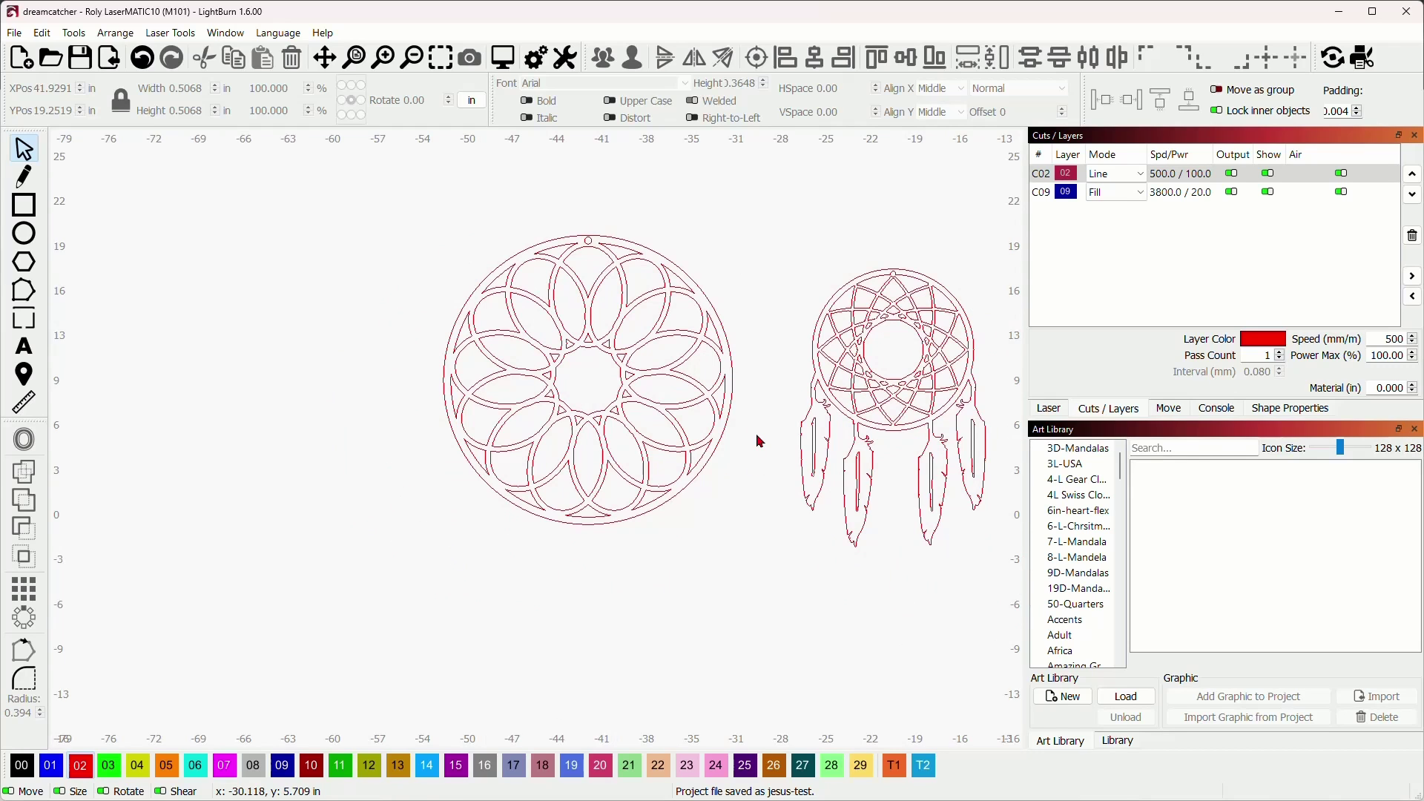
{"action": "scroll", "coordinate": [731, 436], "scroll_direction": "up", "scroll_amount": 4}
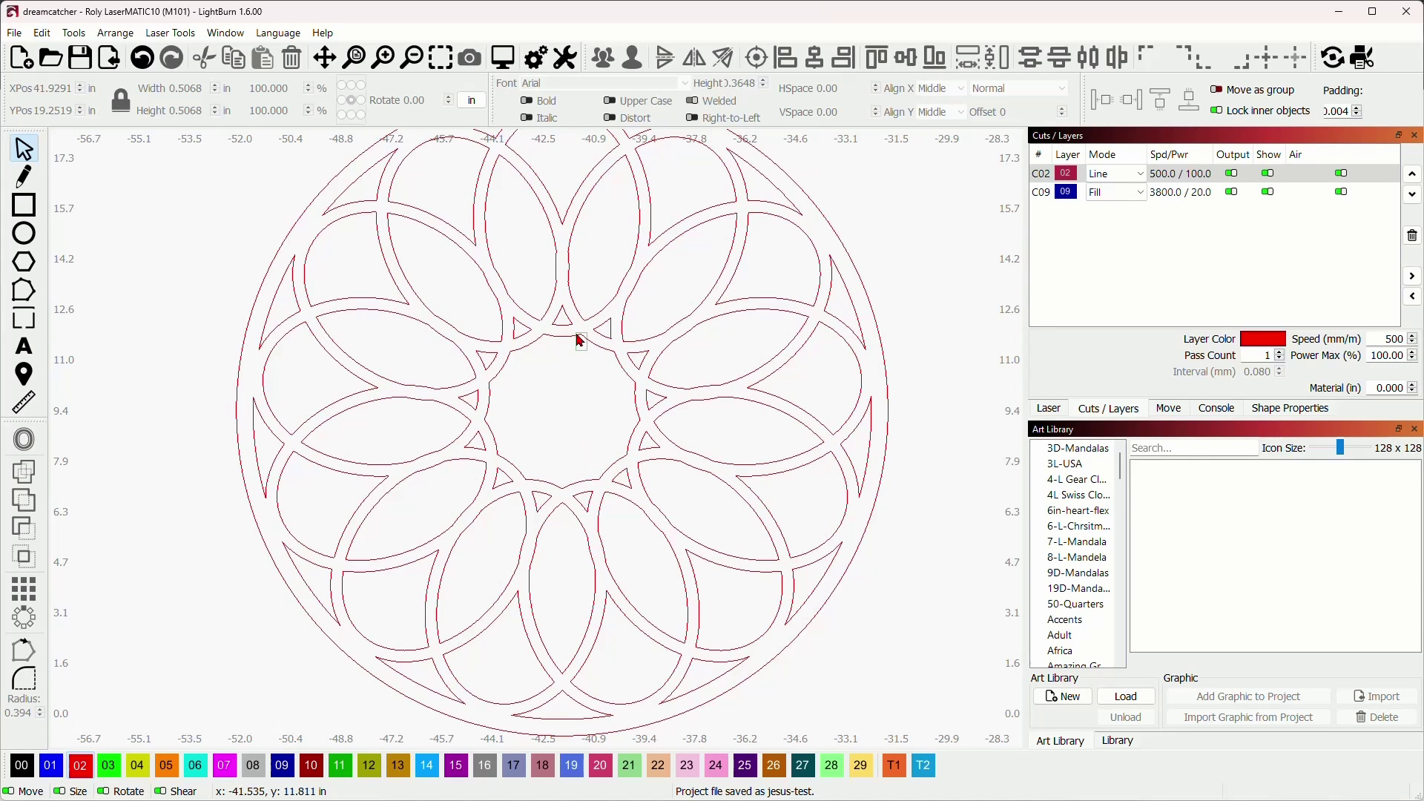
{"action": "left_click", "coordinate": [581, 341]}
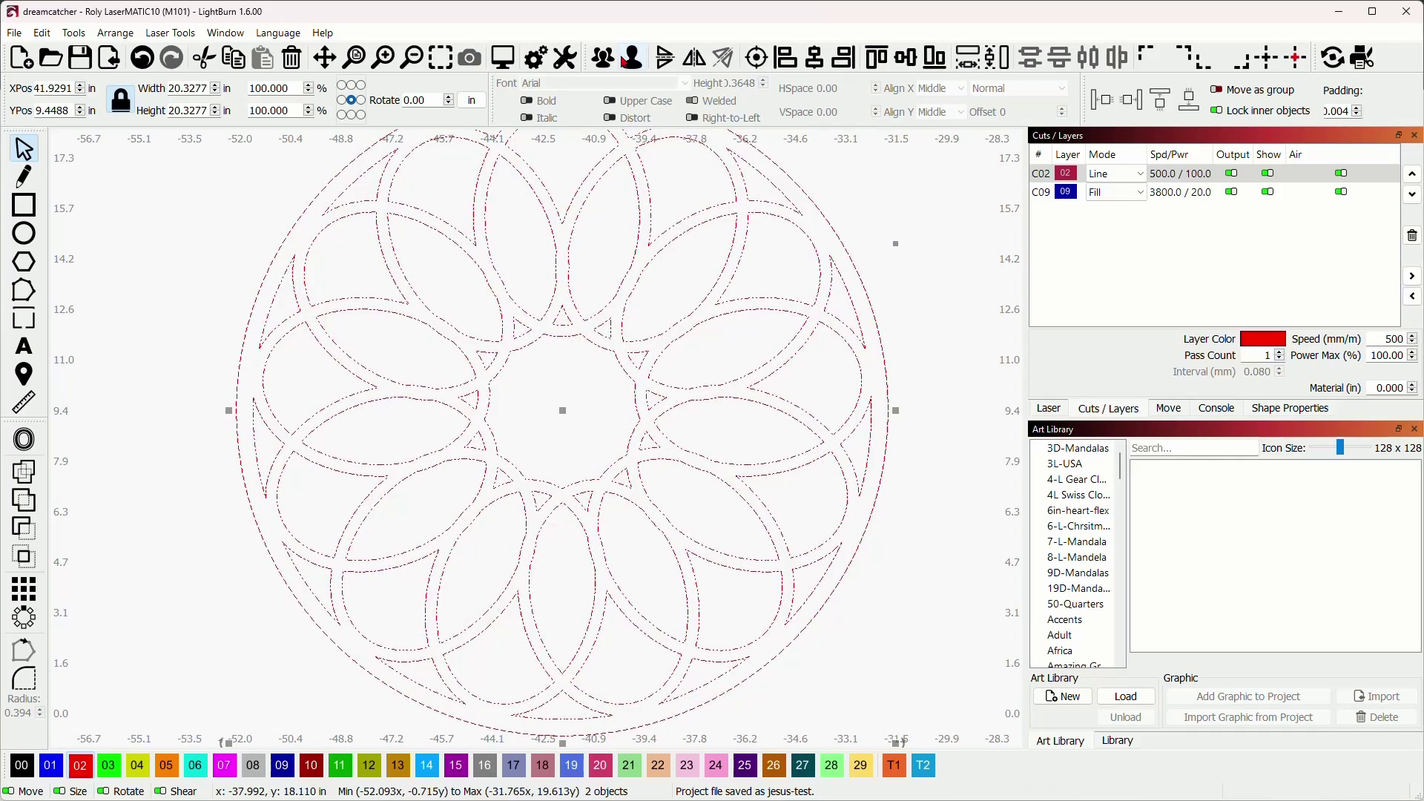
{"action": "left_click", "coordinate": [607, 425]}
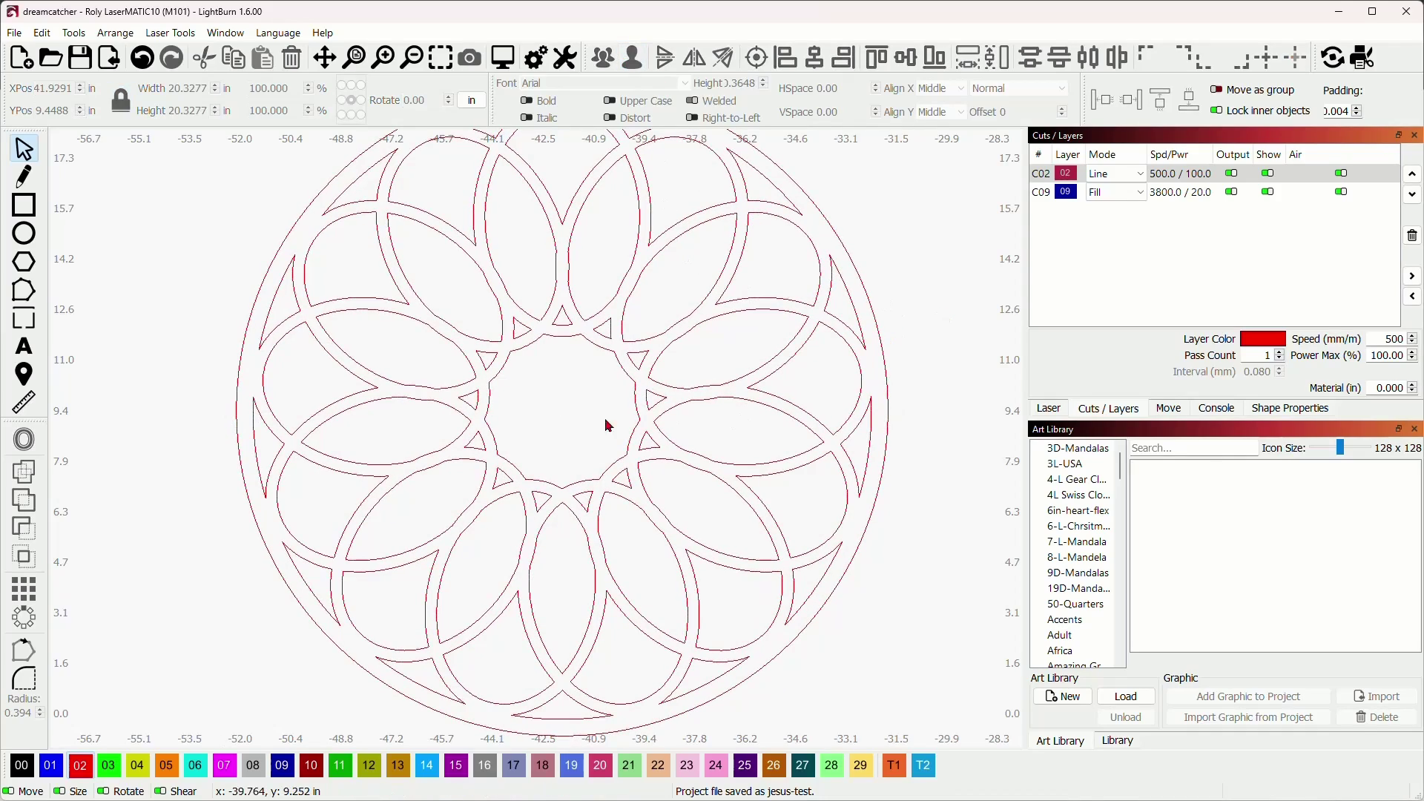
{"action": "left_click", "coordinate": [556, 344]}
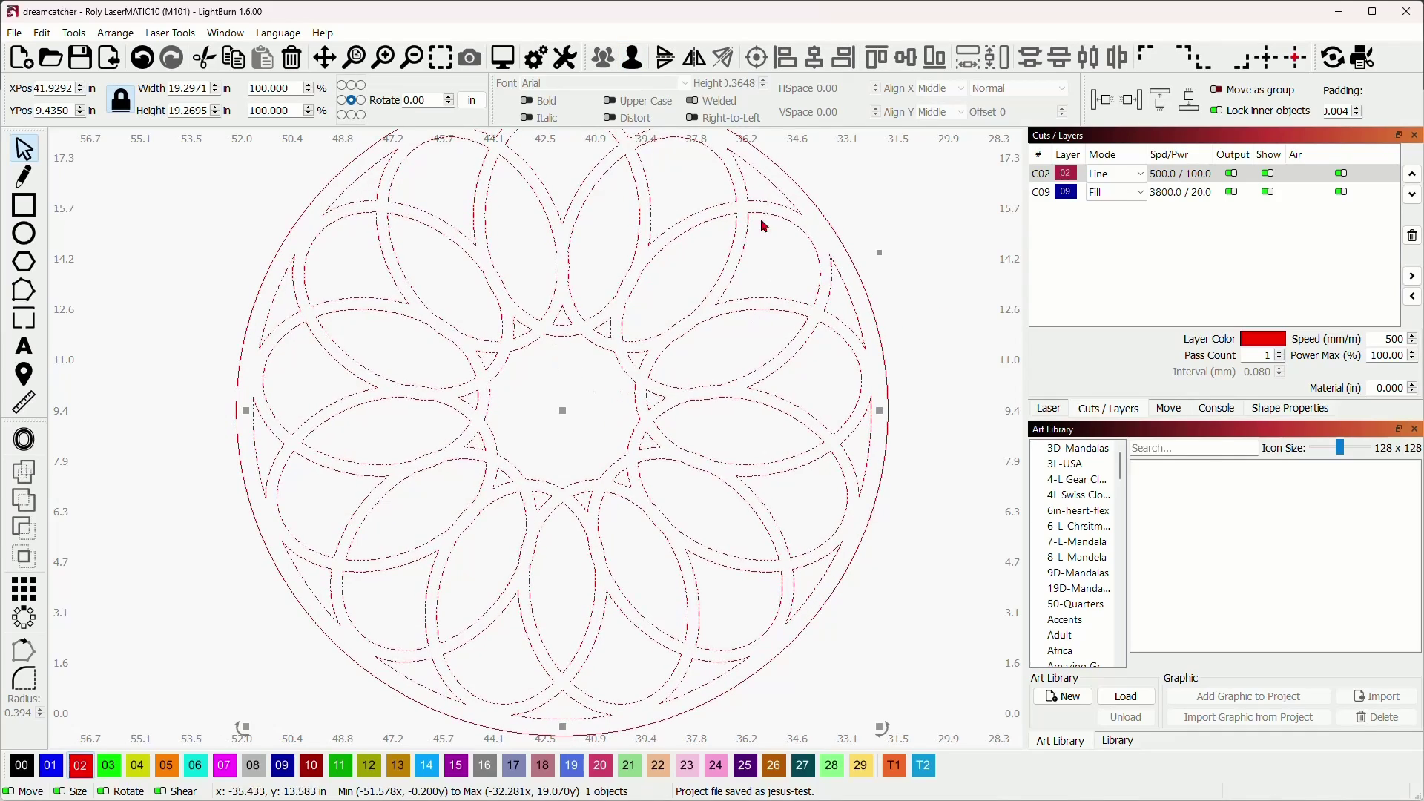
{"action": "left_click", "coordinate": [825, 281]}
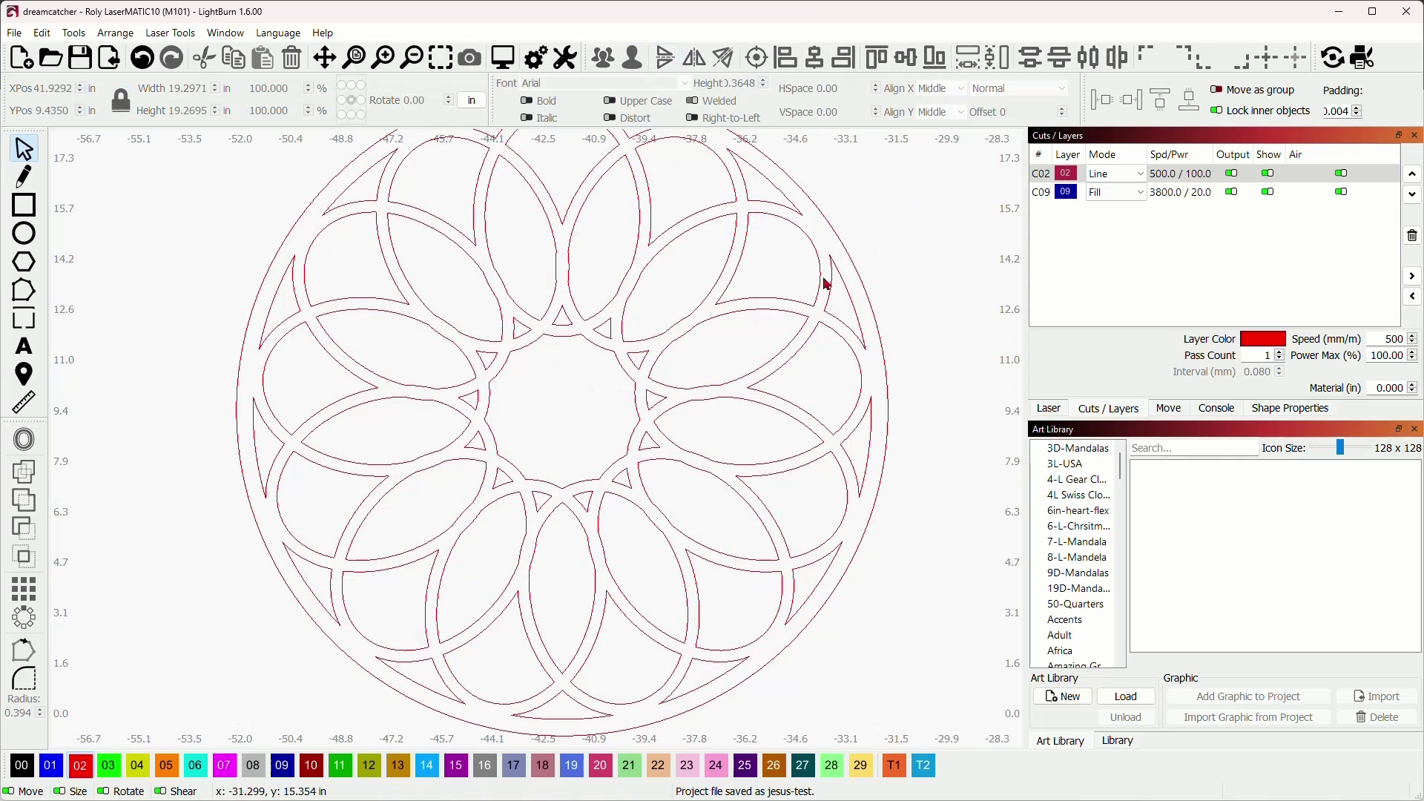
{"action": "left_click", "coordinate": [562, 342]}
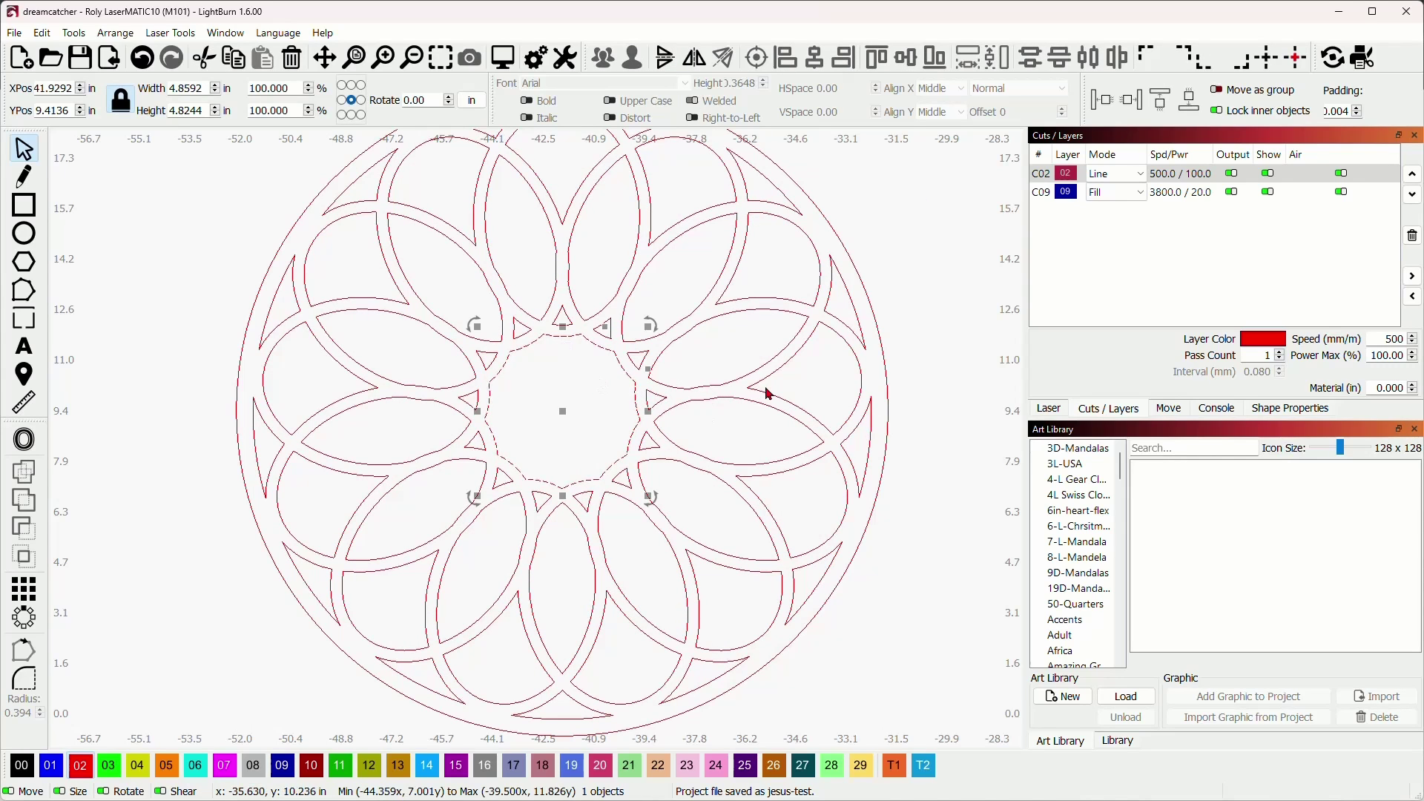
{"action": "key", "text": "ctrl+d"}
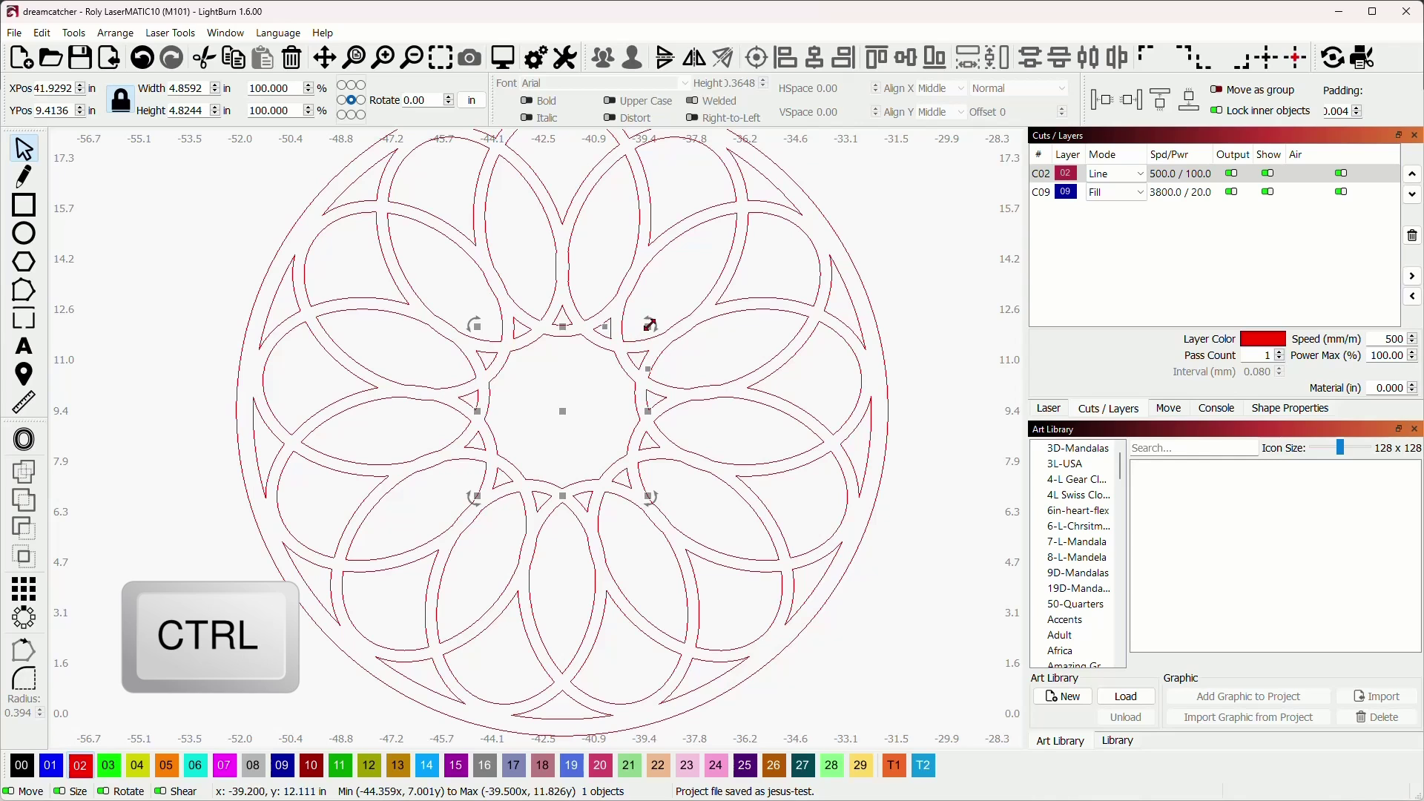
{"action": "left_click_drag", "start_coordinate": [650, 324], "coordinate": [638, 352]}
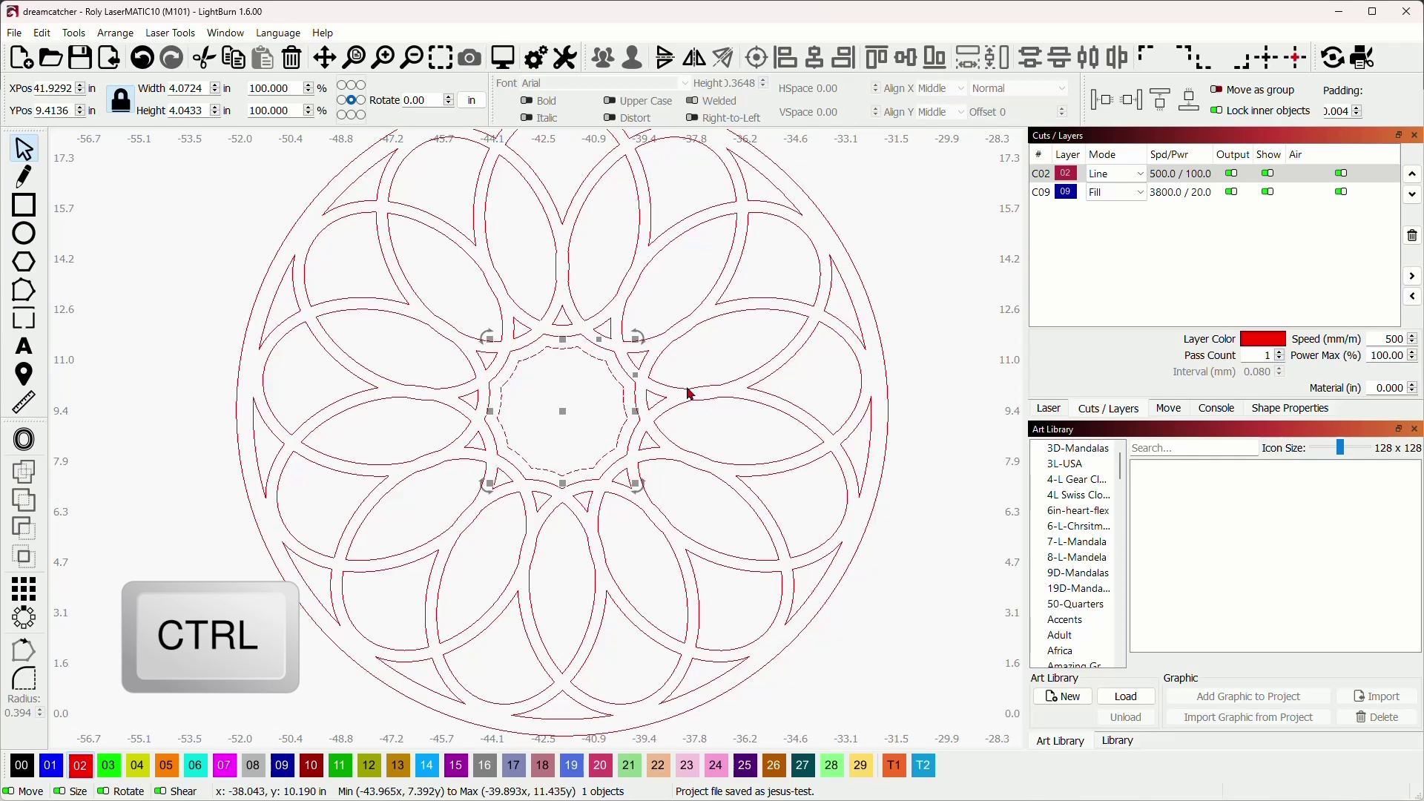
{"action": "left_click", "coordinate": [929, 343]}
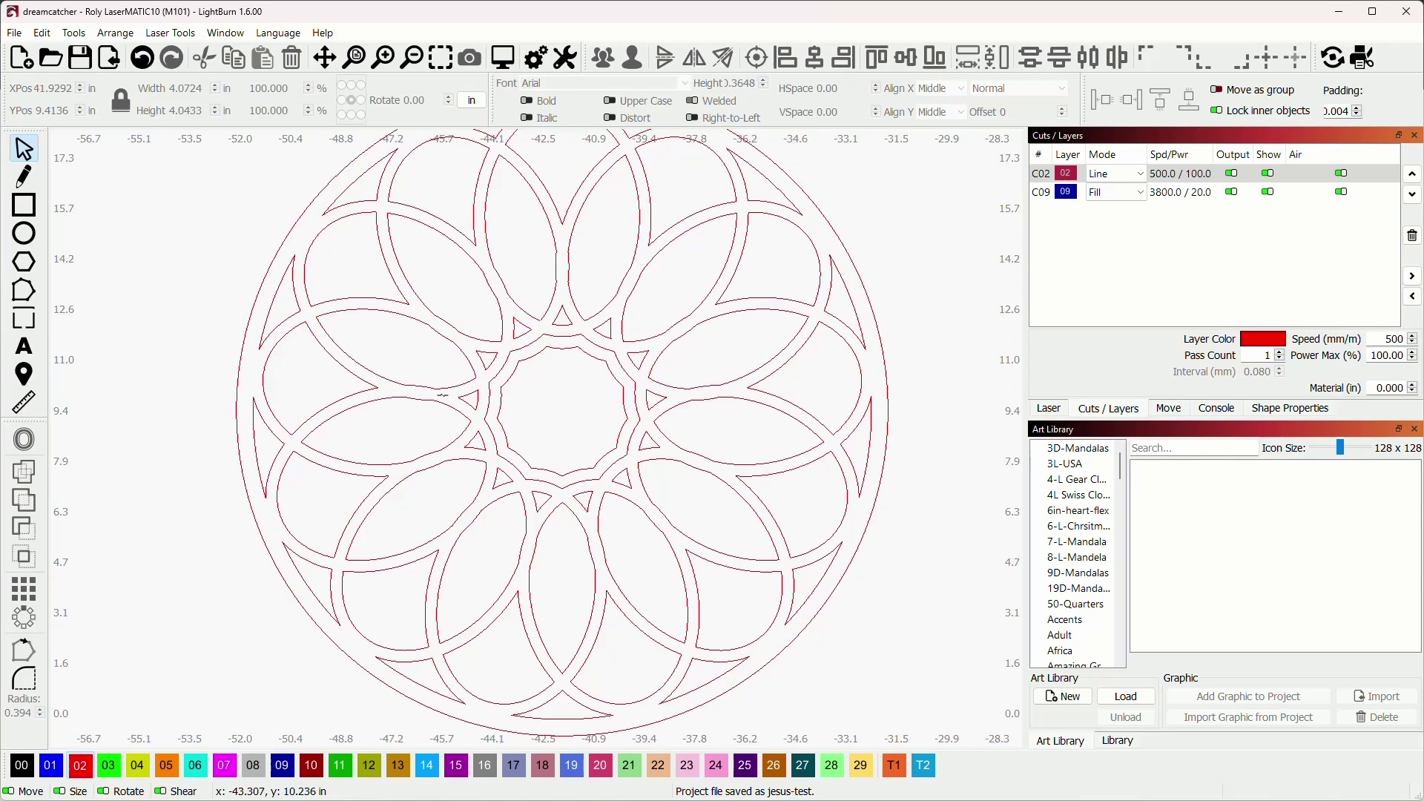
Step: Draw a circle in the mandala's centre with the Ellipse tool and resize it to 2.8367 in
{"action": "left_click", "coordinate": [23, 233]}
{"action": "left_click_drag", "start_coordinate": [526, 386], "coordinate": [559, 413]}
{"action": "key", "text": "Escape"}
{"action": "left_click_drag", "start_coordinate": [608, 365], "coordinate": [611, 359]}
{"action": "left_click", "coordinate": [901, 378]}
{"action": "scroll", "coordinate": [816, 375], "scroll_direction": "down", "scroll_amount": 3}
{"action": "left_click_drag", "start_coordinate": [702, 405], "coordinate": [579, 388]}
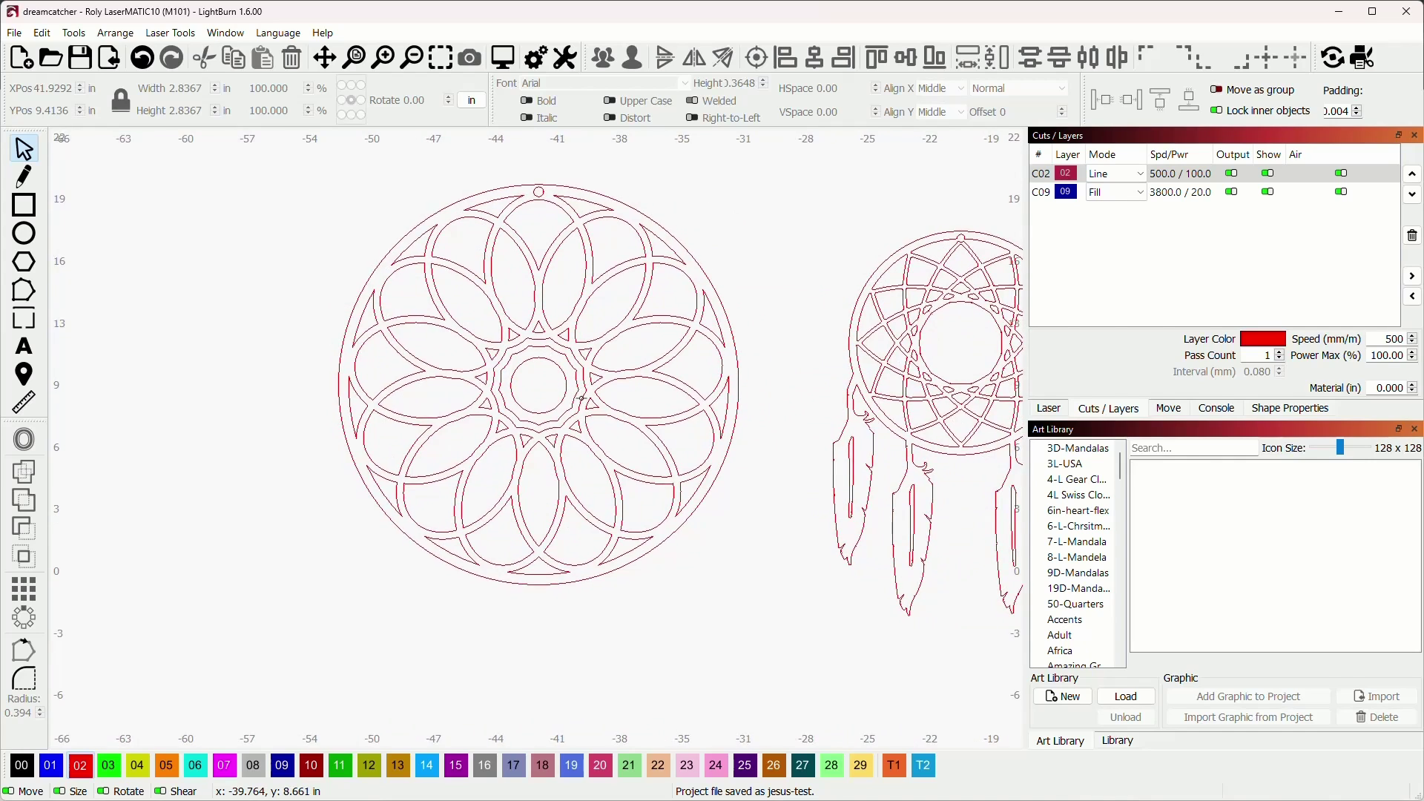
{"action": "scroll", "coordinate": [578, 387], "scroll_direction": "down", "scroll_amount": 1}
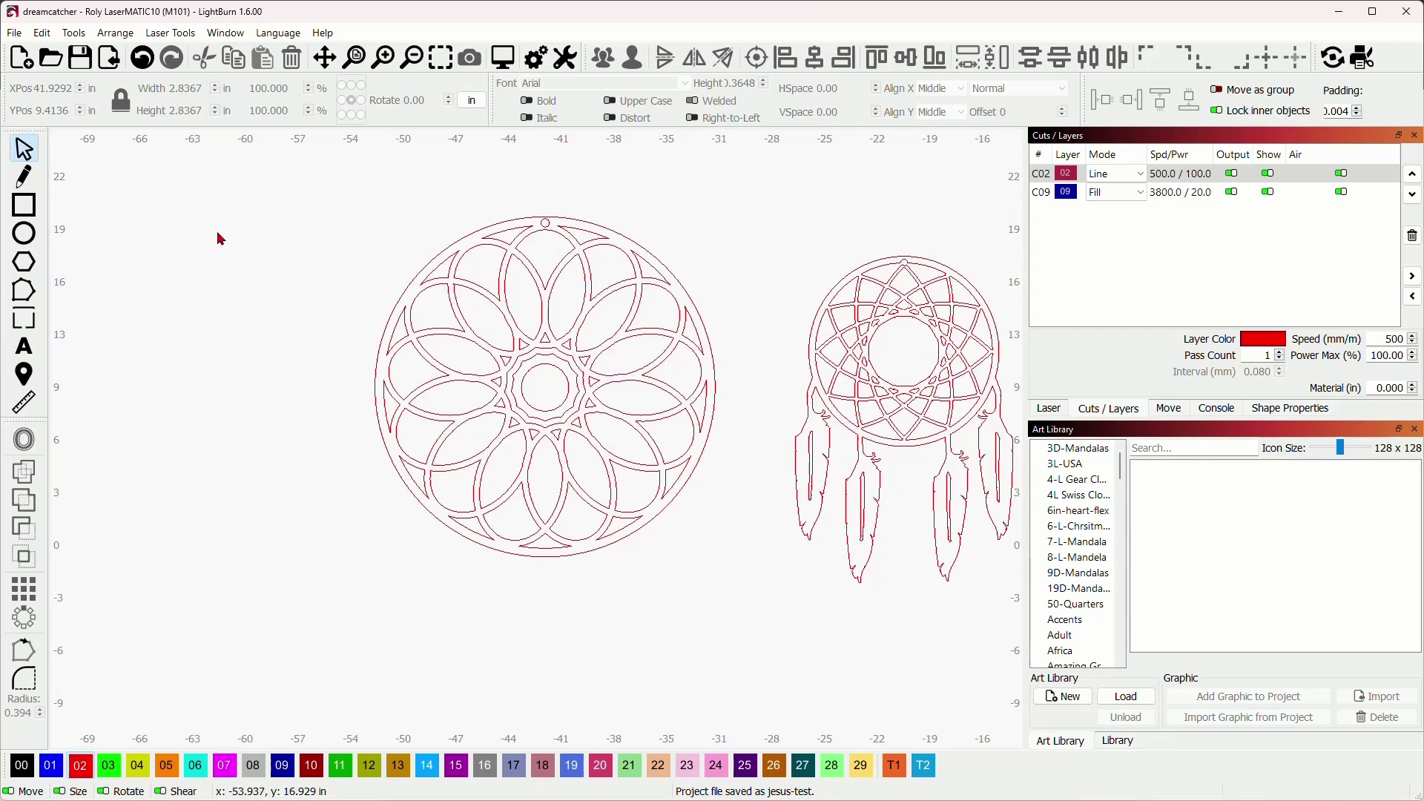
Step: Draw a closed triangle of about 8.07 by 9.25 in left of the mandala and flip it vertically
{"action": "key", "text": "ctrl+l"}
{"action": "left_click", "coordinate": [258, 225]}
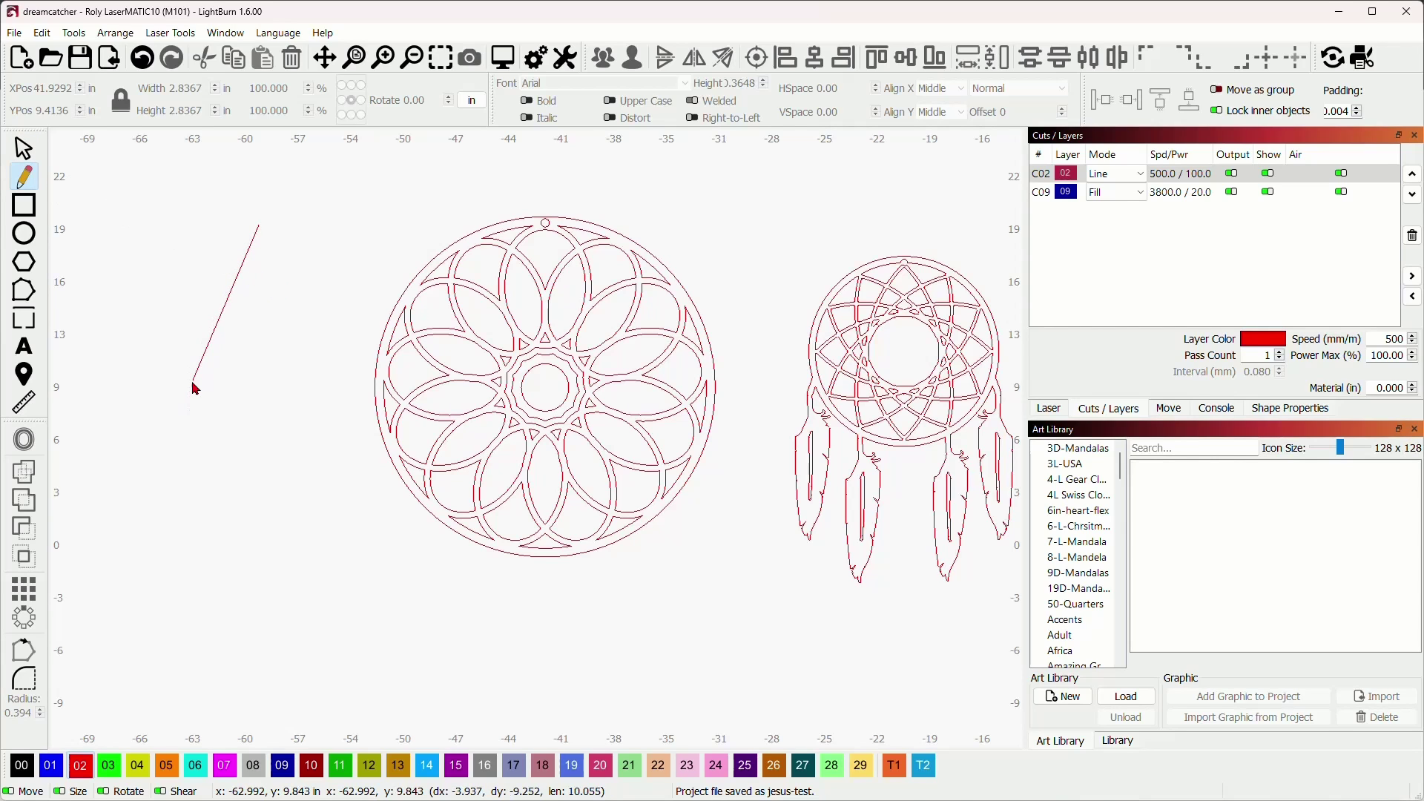
{"action": "left_click", "coordinate": [193, 381]}
{"action": "left_click", "coordinate": [327, 380]}
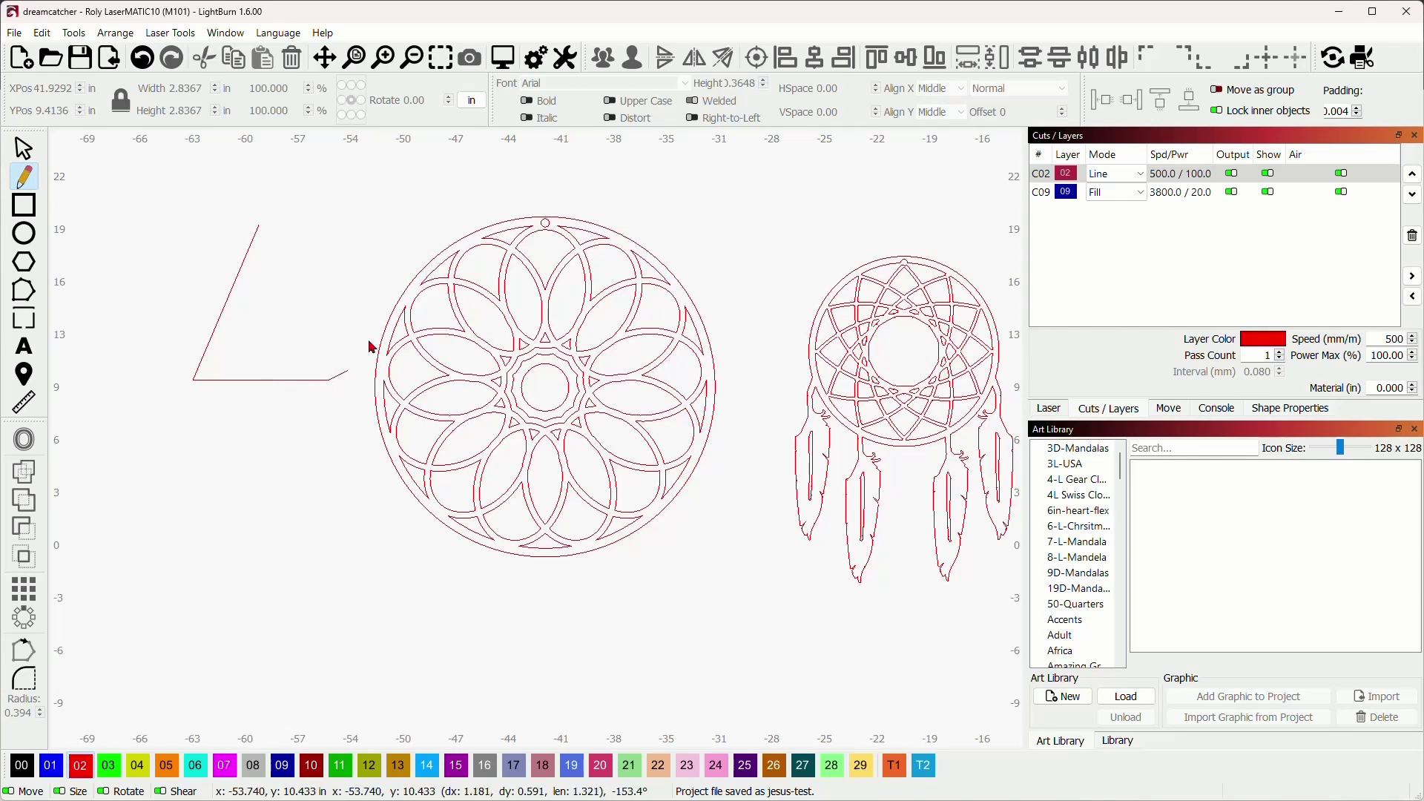
{"action": "left_click", "coordinate": [258, 226]}
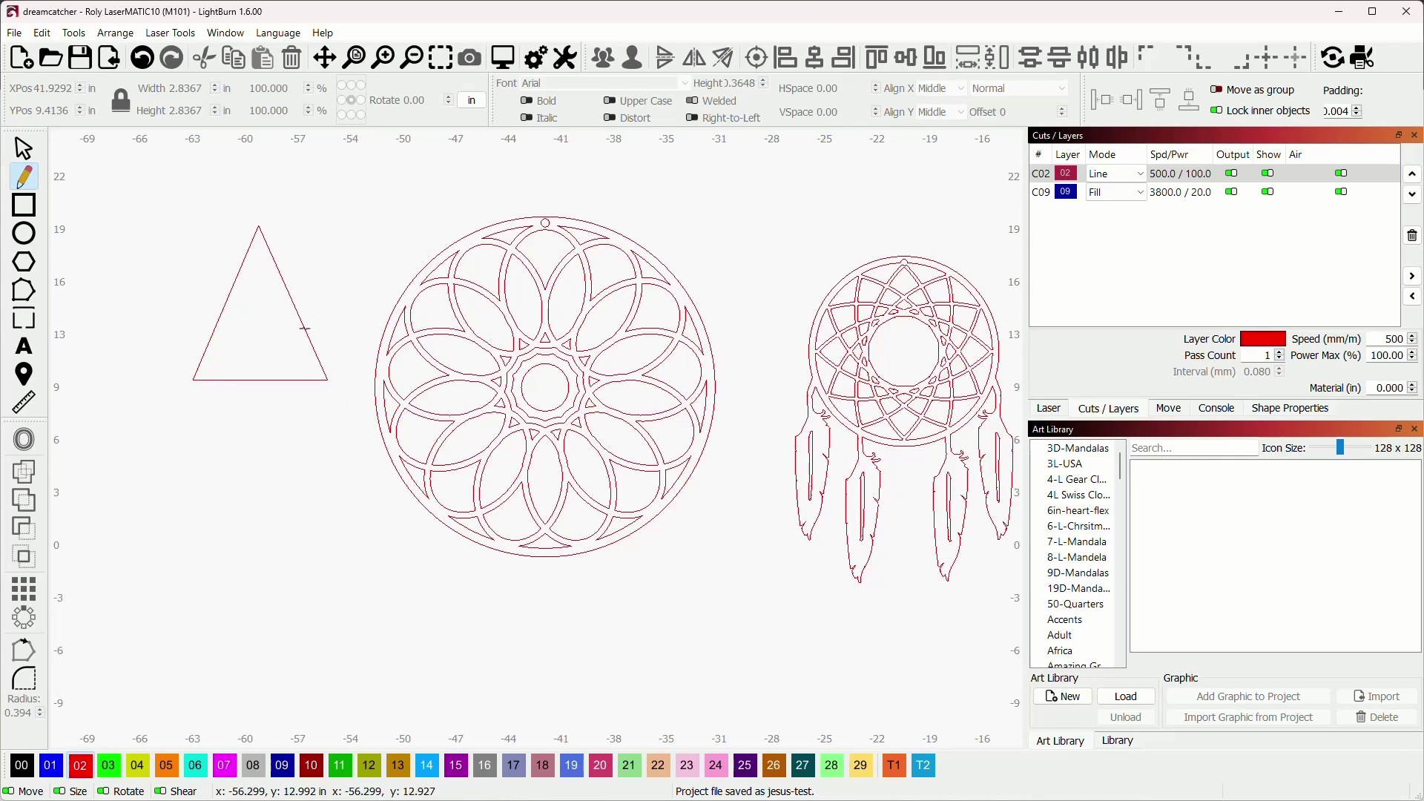
{"action": "key", "text": "Escape"}
{"action": "left_click", "coordinate": [248, 273]}
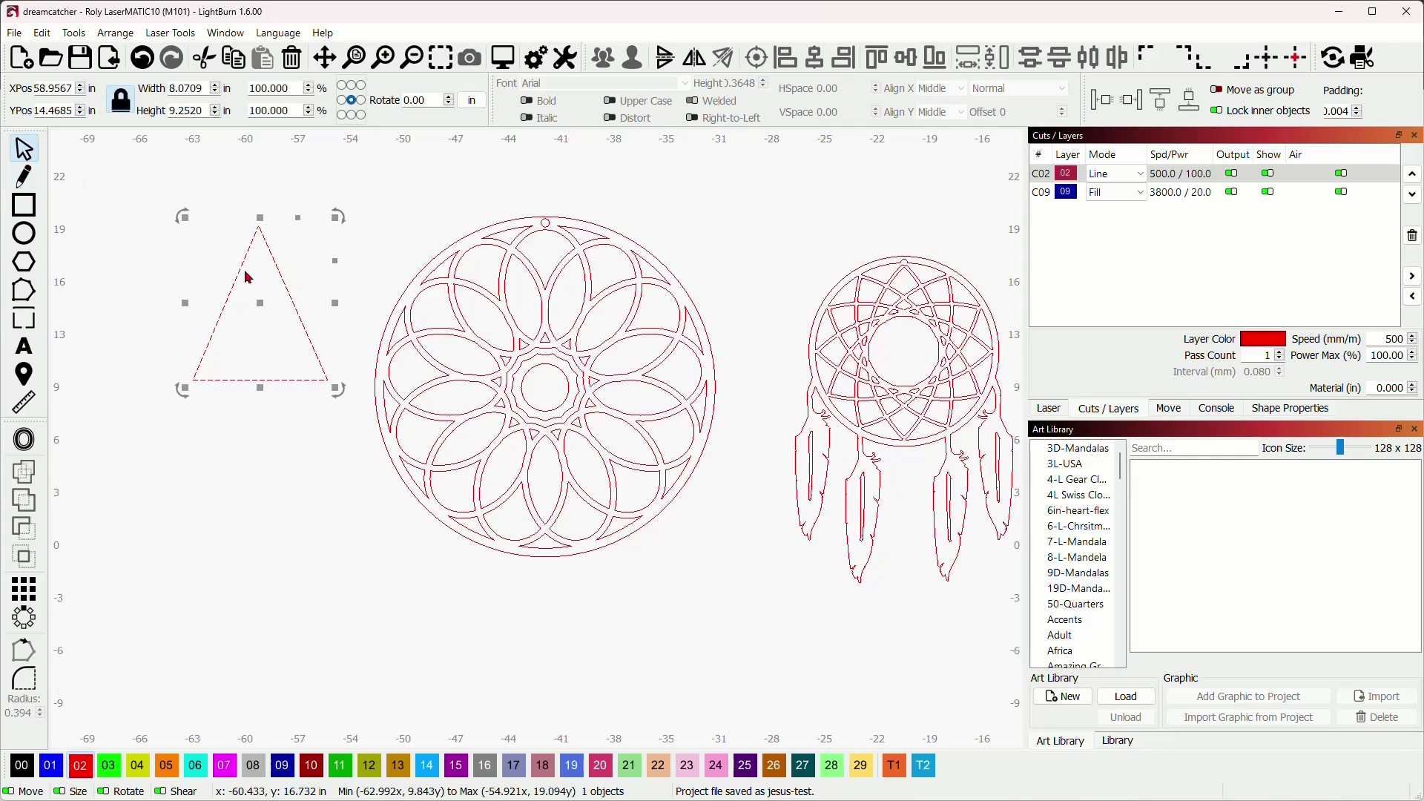
{"action": "left_click", "coordinate": [665, 59]}
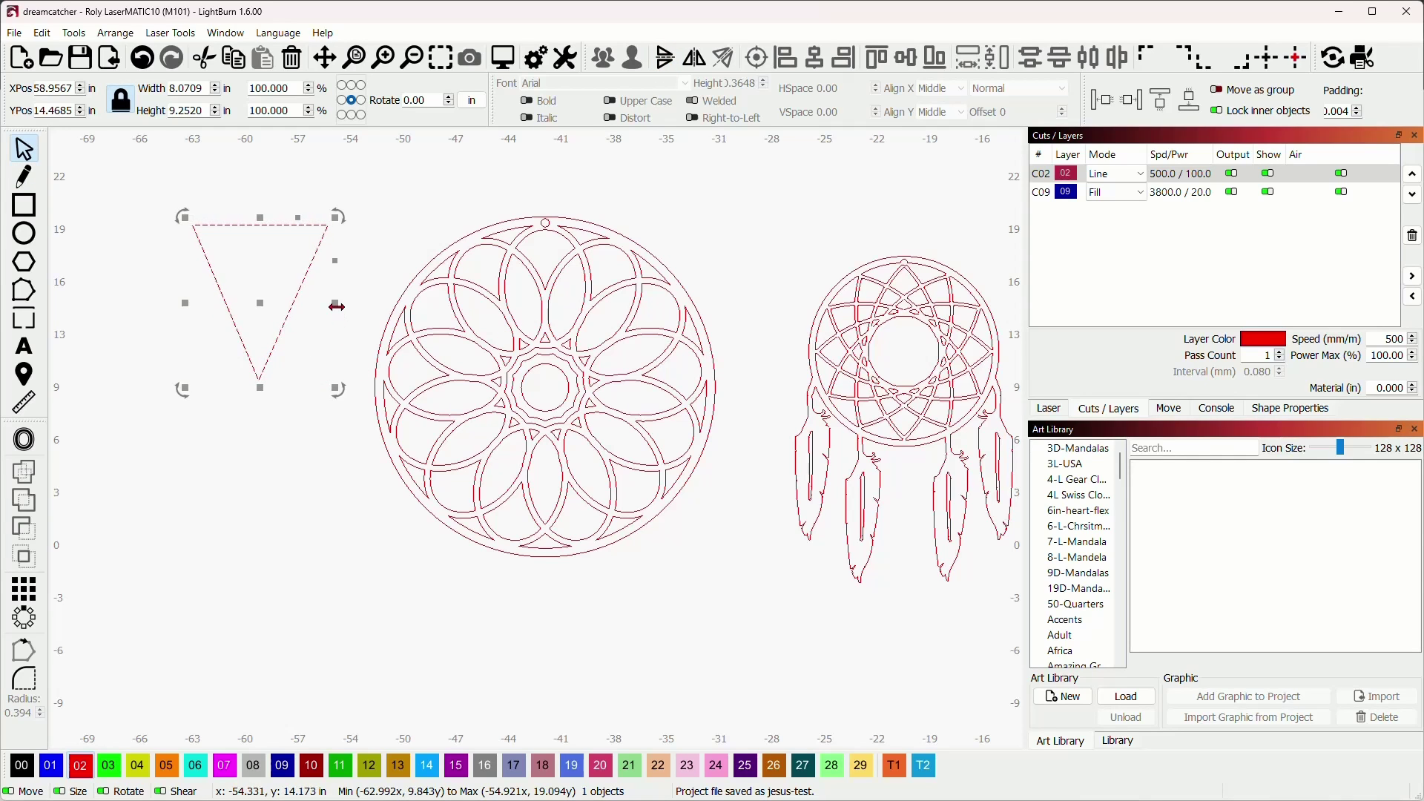
Step: Move the stray triangle back onto empty canvas and delete it
{"action": "scroll", "coordinate": [335, 310], "scroll_direction": "down", "scroll_amount": 1}
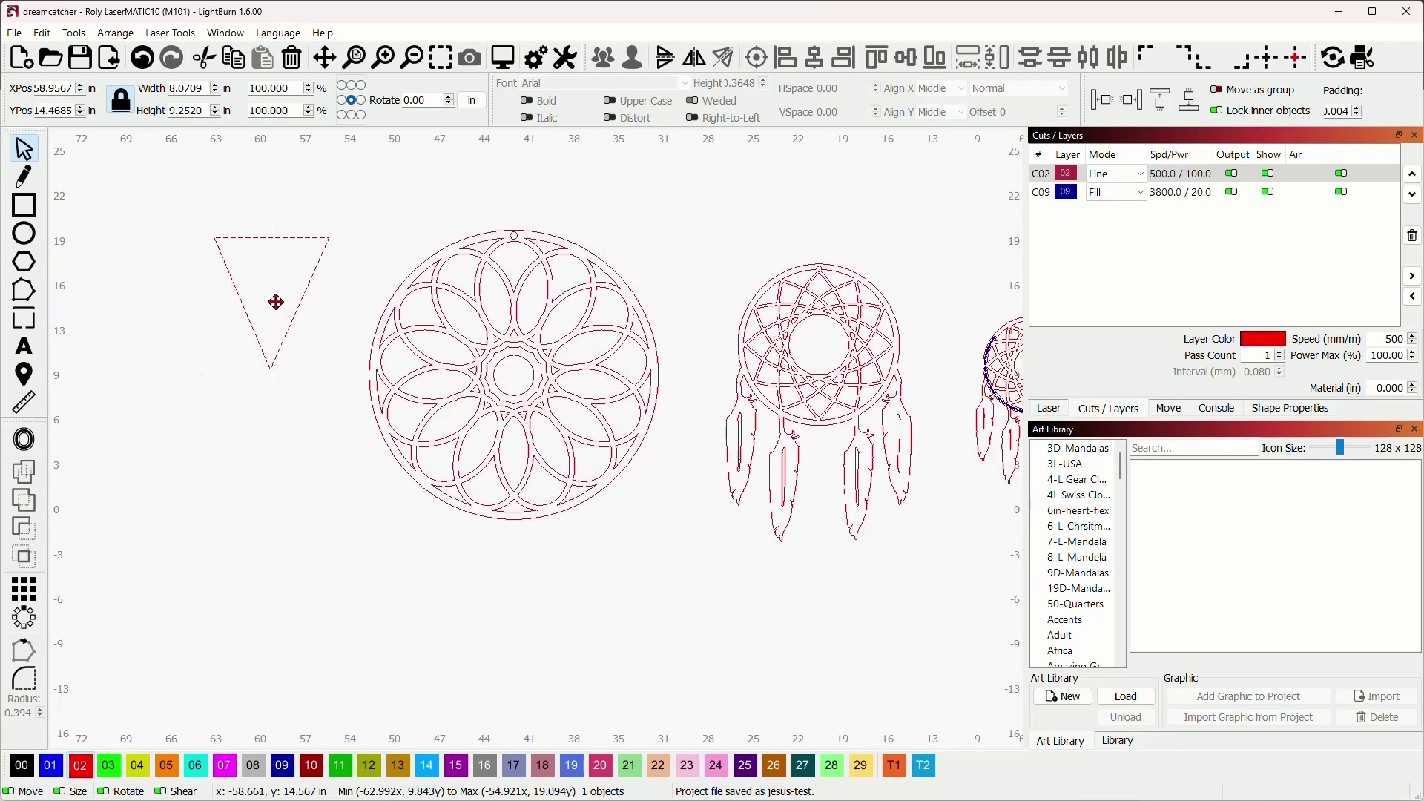
{"action": "left_click_drag", "start_coordinate": [280, 310], "coordinate": [479, 336]}
{"action": "scroll", "coordinate": [547, 354], "scroll_direction": "up", "scroll_amount": 2}
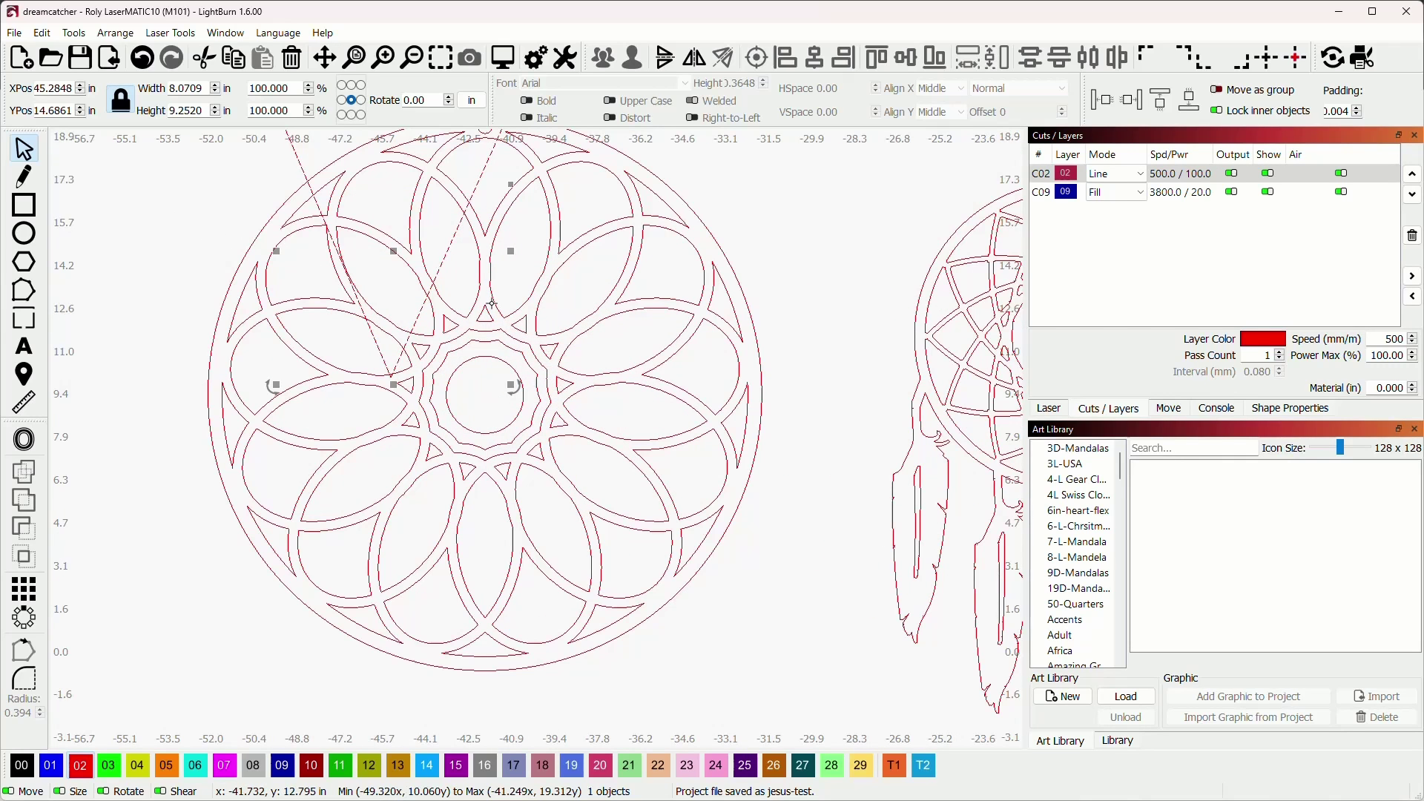
{"action": "scroll", "coordinate": [491, 302], "scroll_direction": "down", "scroll_amount": 1}
{"action": "left_click_drag", "start_coordinate": [420, 265], "coordinate": [204, 306]}
{"action": "key", "text": "Delete"}
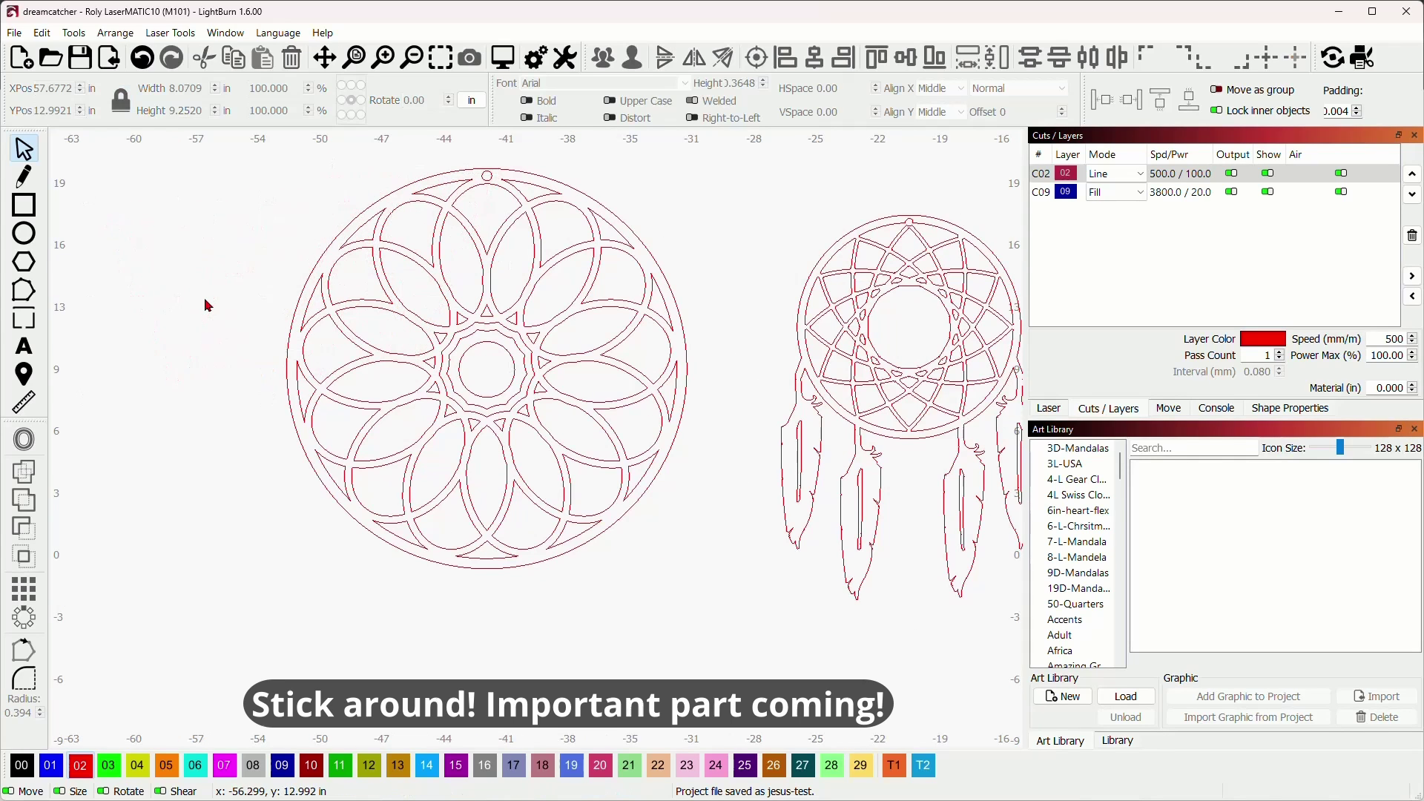
Step: Marquee-select the mandala's inner star pieces and move them out beside the mandala
{"action": "scroll", "coordinate": [444, 379], "scroll_direction": "up", "scroll_amount": 1}
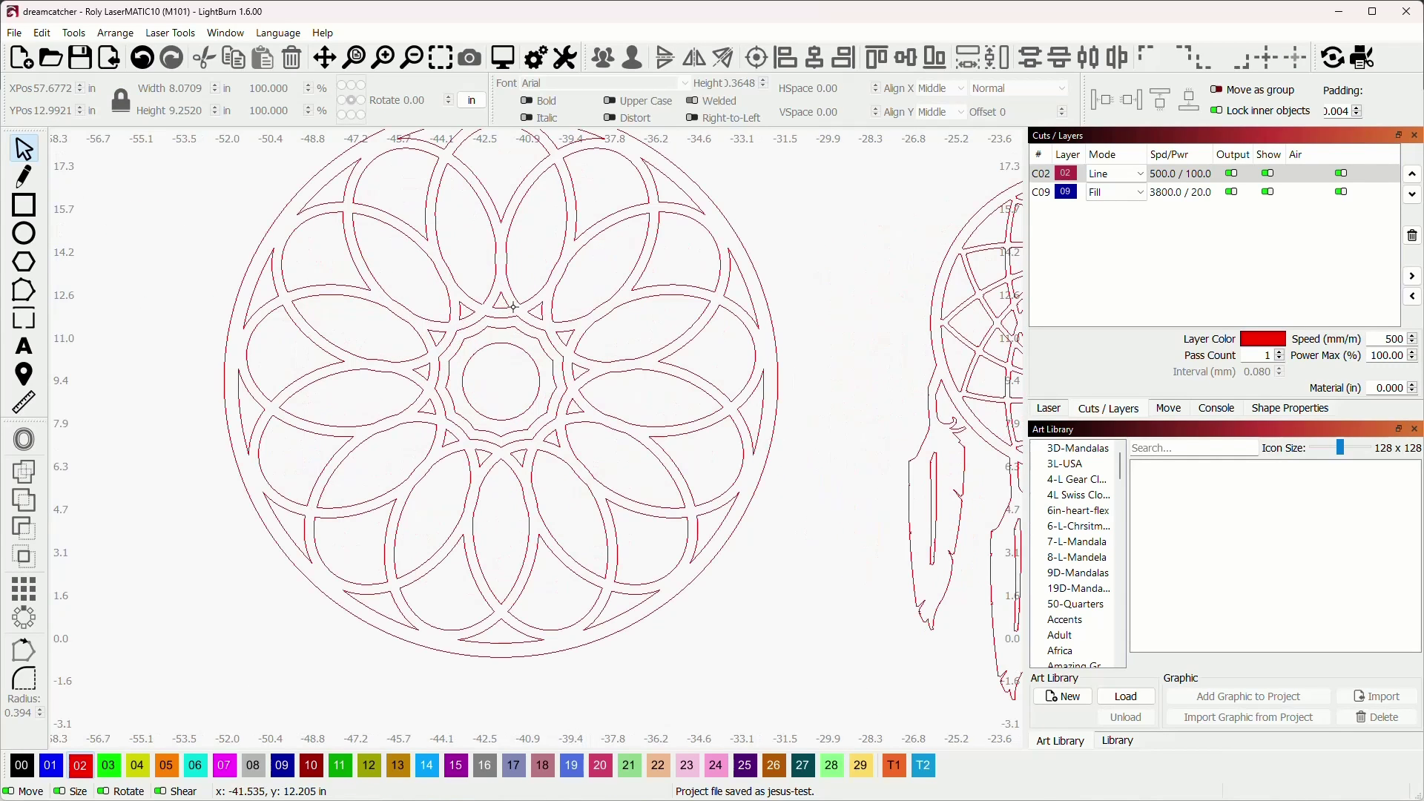
{"action": "left_click", "coordinate": [504, 304]}
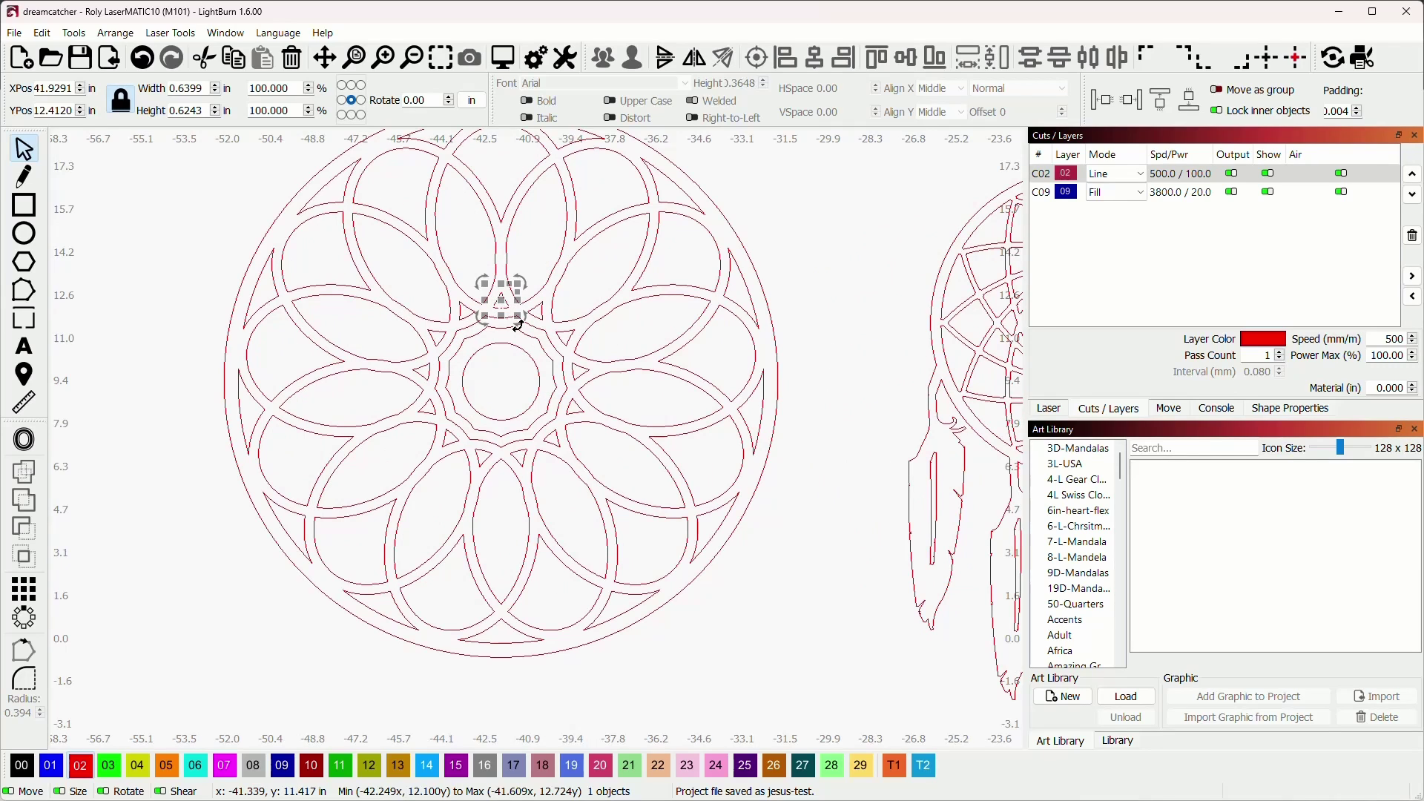
{"action": "left_click", "coordinate": [423, 302]}
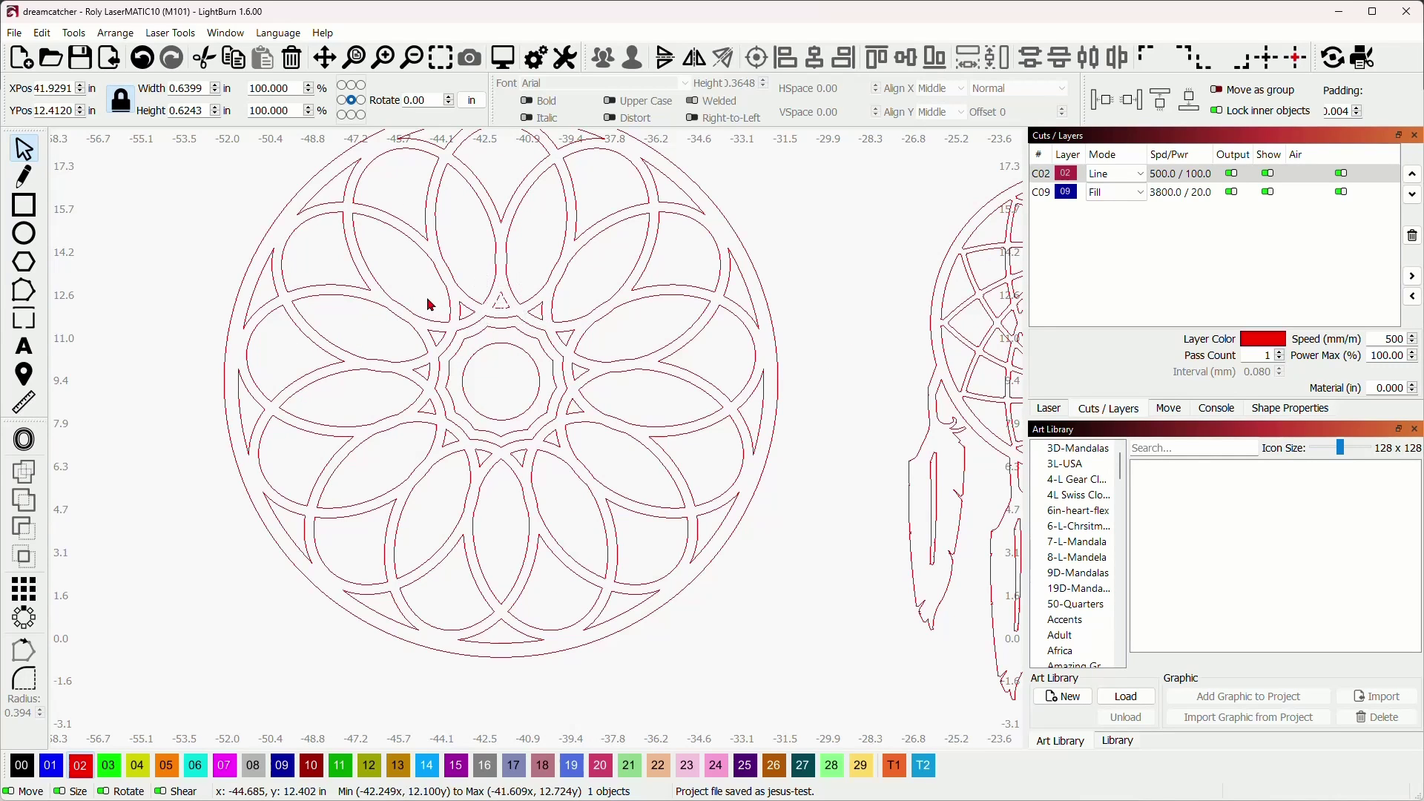
{"action": "left_click_drag", "start_coordinate": [419, 277], "coordinate": [475, 357]}
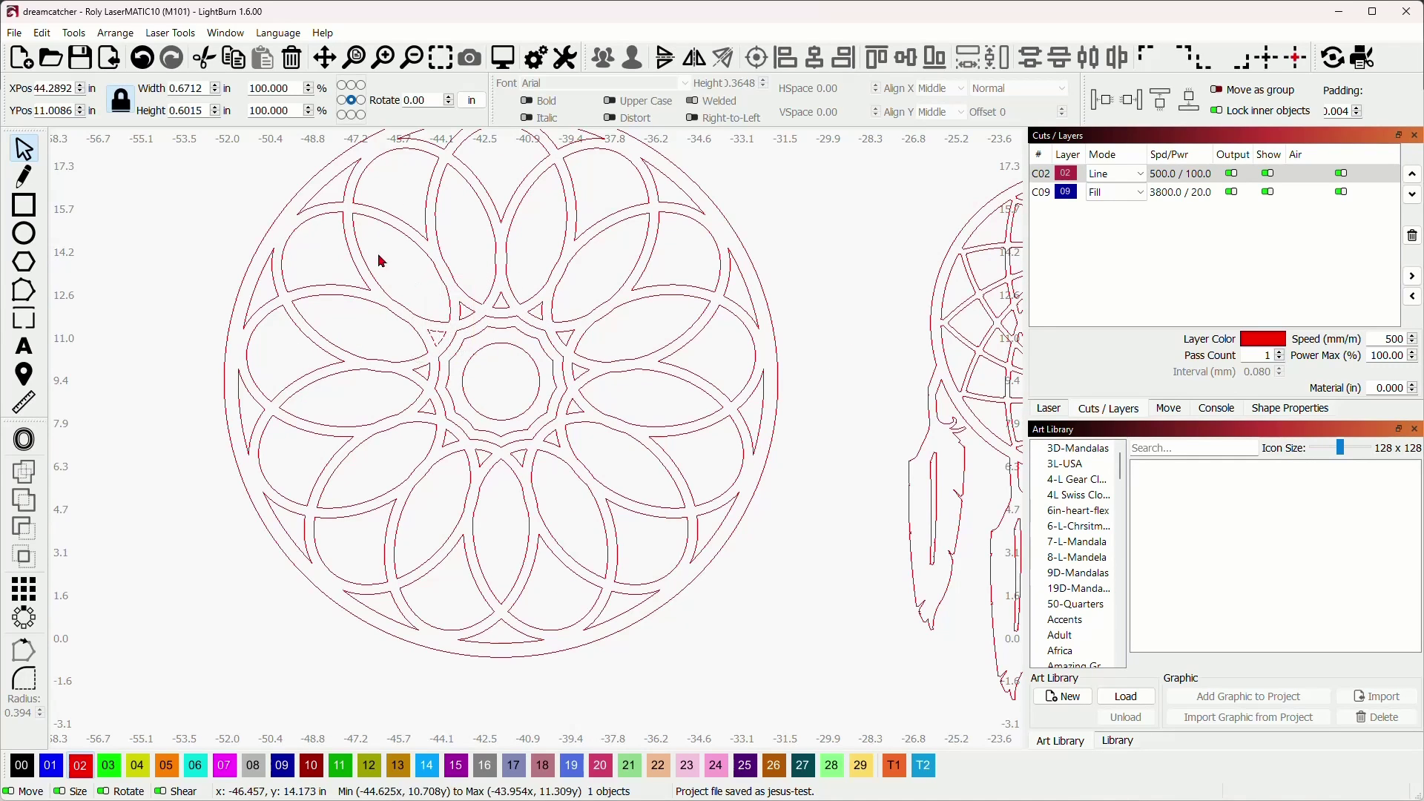
{"action": "left_click_drag", "start_coordinate": [378, 253], "coordinate": [857, 475]}
{"action": "scroll", "coordinate": [600, 472], "scroll_direction": "down", "scroll_amount": 1}
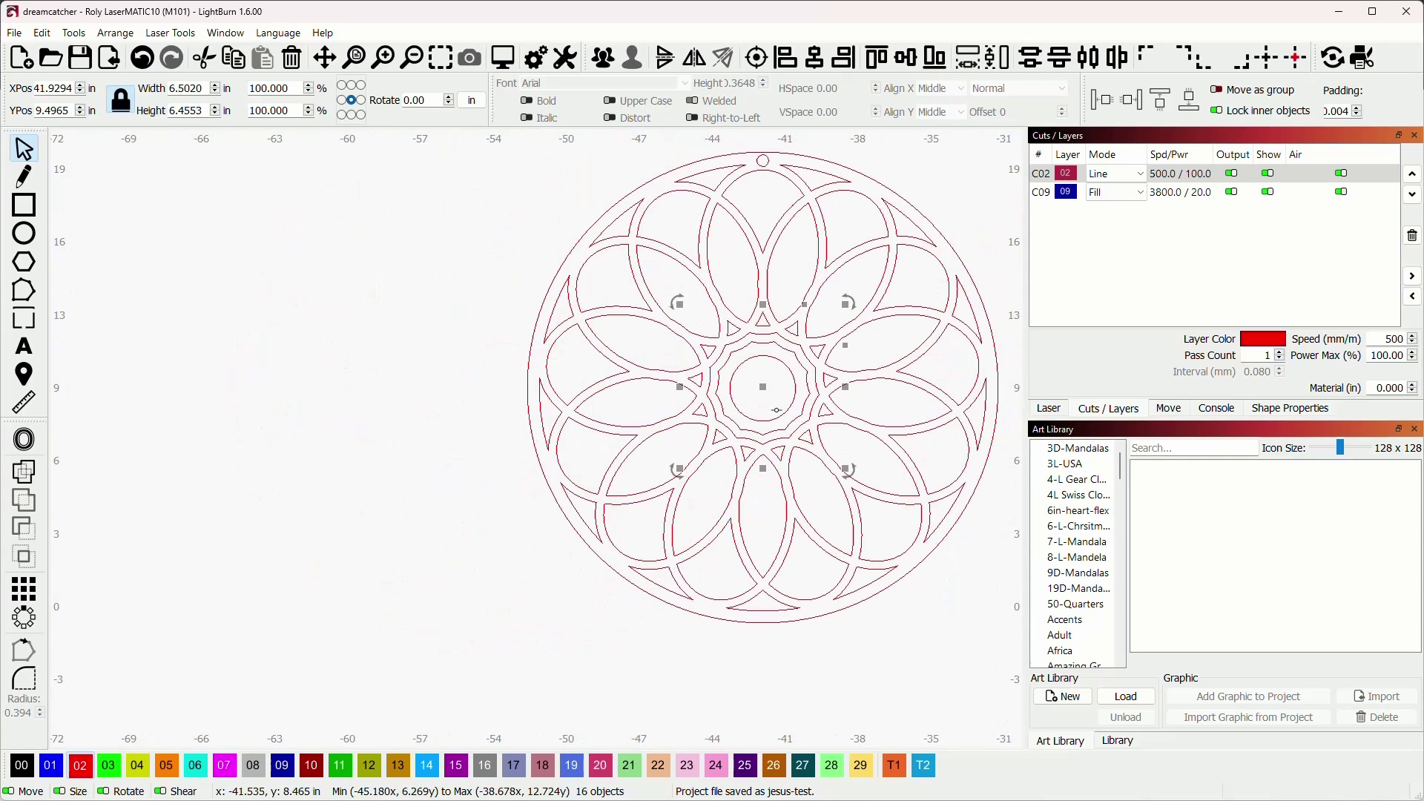
{"action": "left_click_drag", "start_coordinate": [763, 388], "coordinate": [420, 367]}
Step: Delete the star's circles, group the loose triangles, and move the group into the mandala's centre
{"action": "left_click", "coordinate": [414, 470]}
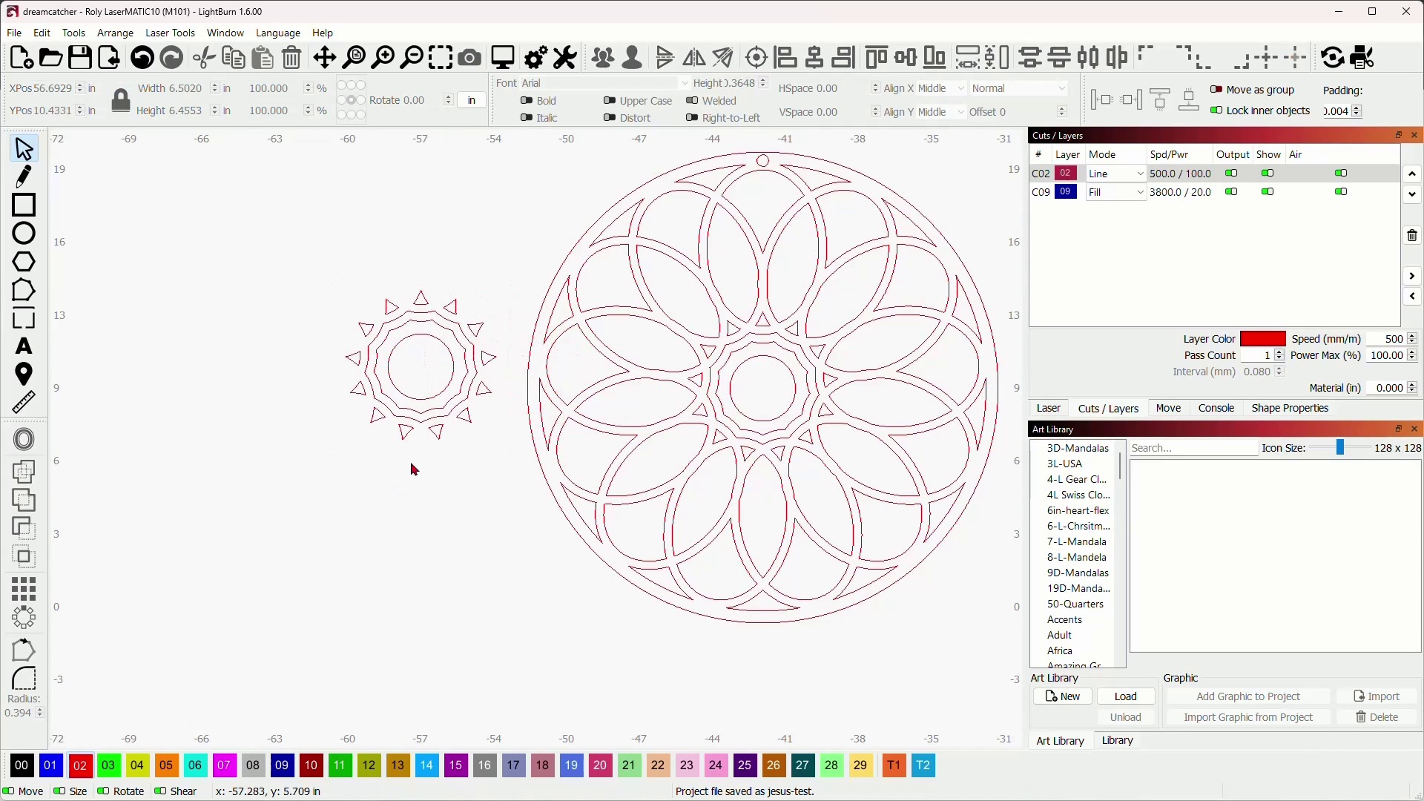
{"action": "left_click", "coordinate": [461, 369]}
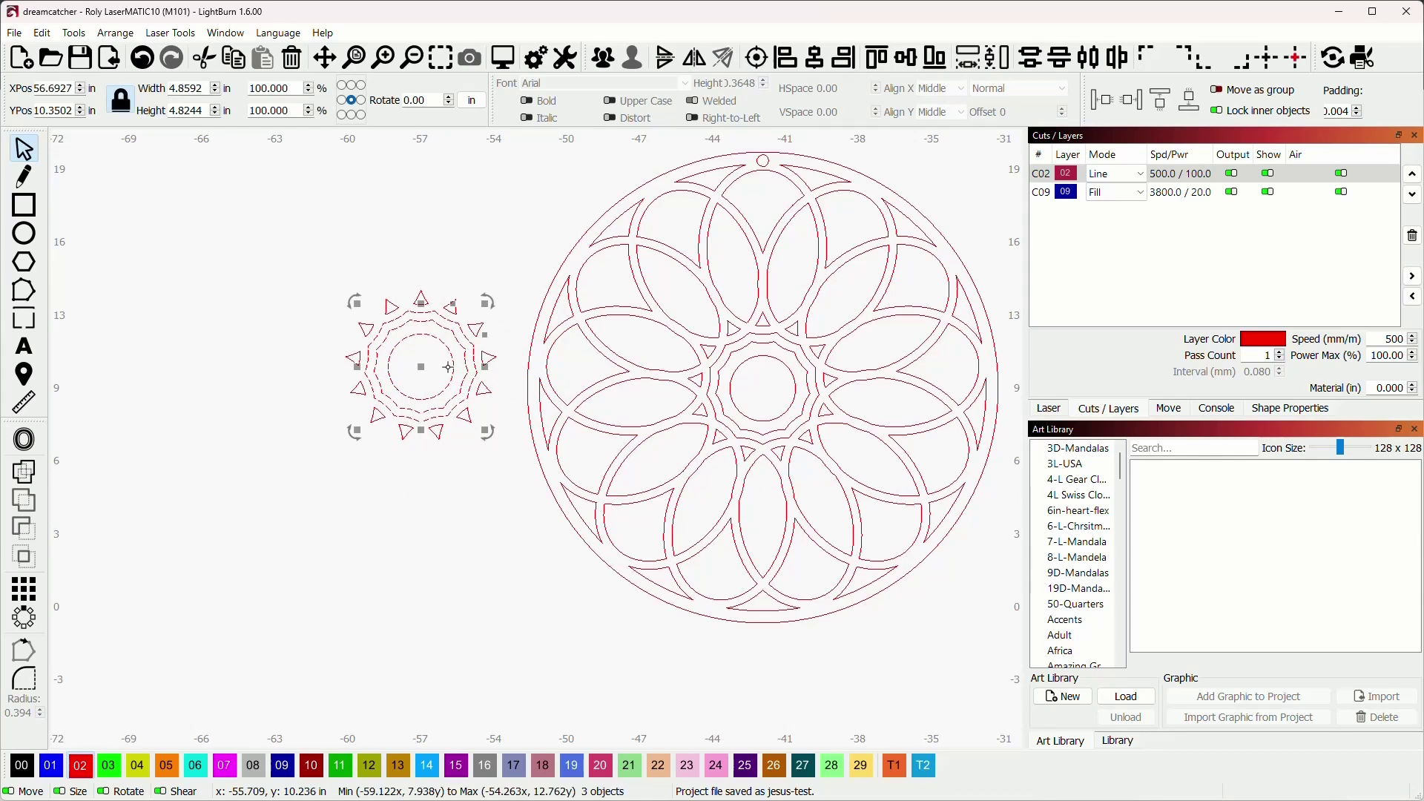
{"action": "key", "text": "Delete"}
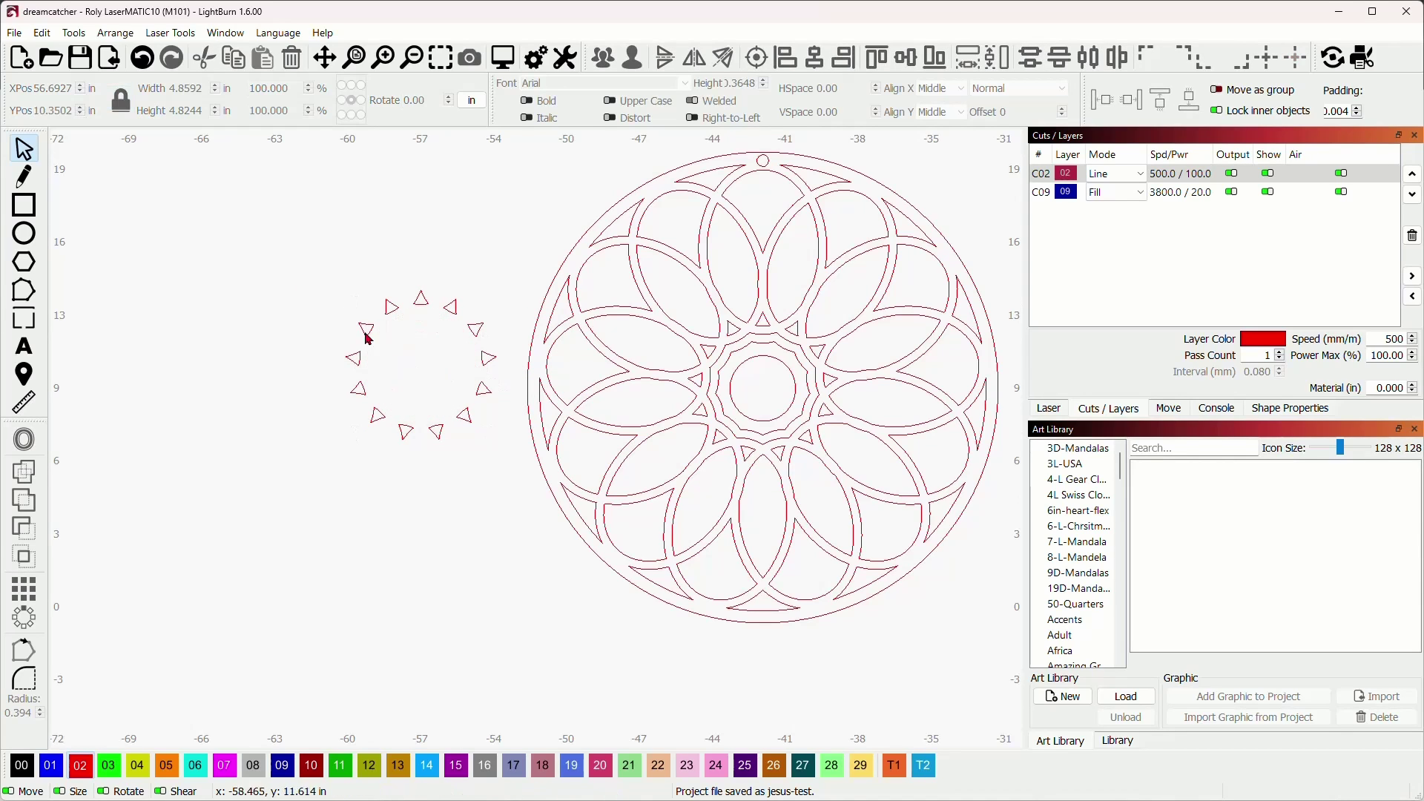
{"action": "left_click_drag", "start_coordinate": [249, 243], "coordinate": [536, 512]}
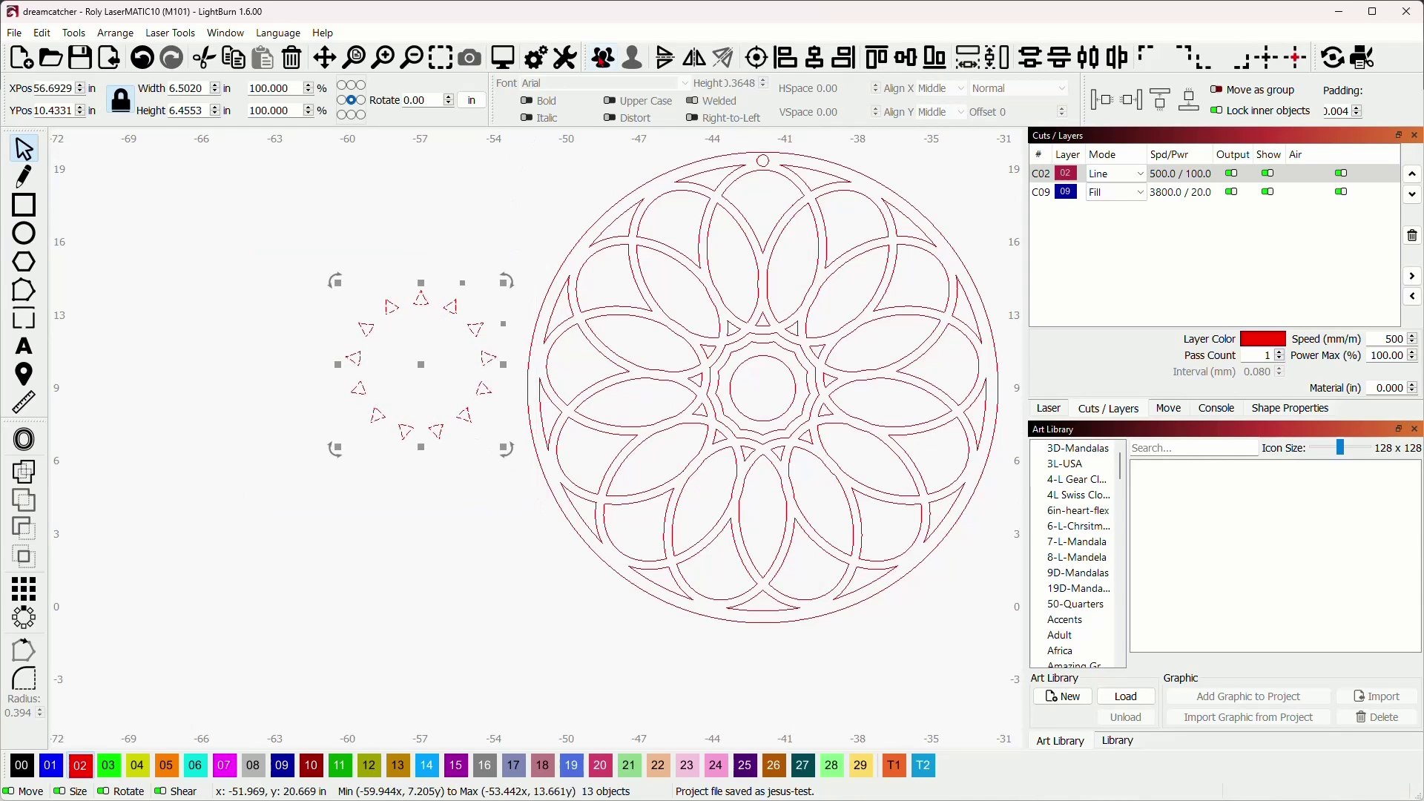
{"action": "left_click", "coordinate": [603, 59]}
{"action": "left_click_drag", "start_coordinate": [419, 369], "coordinate": [762, 392]}
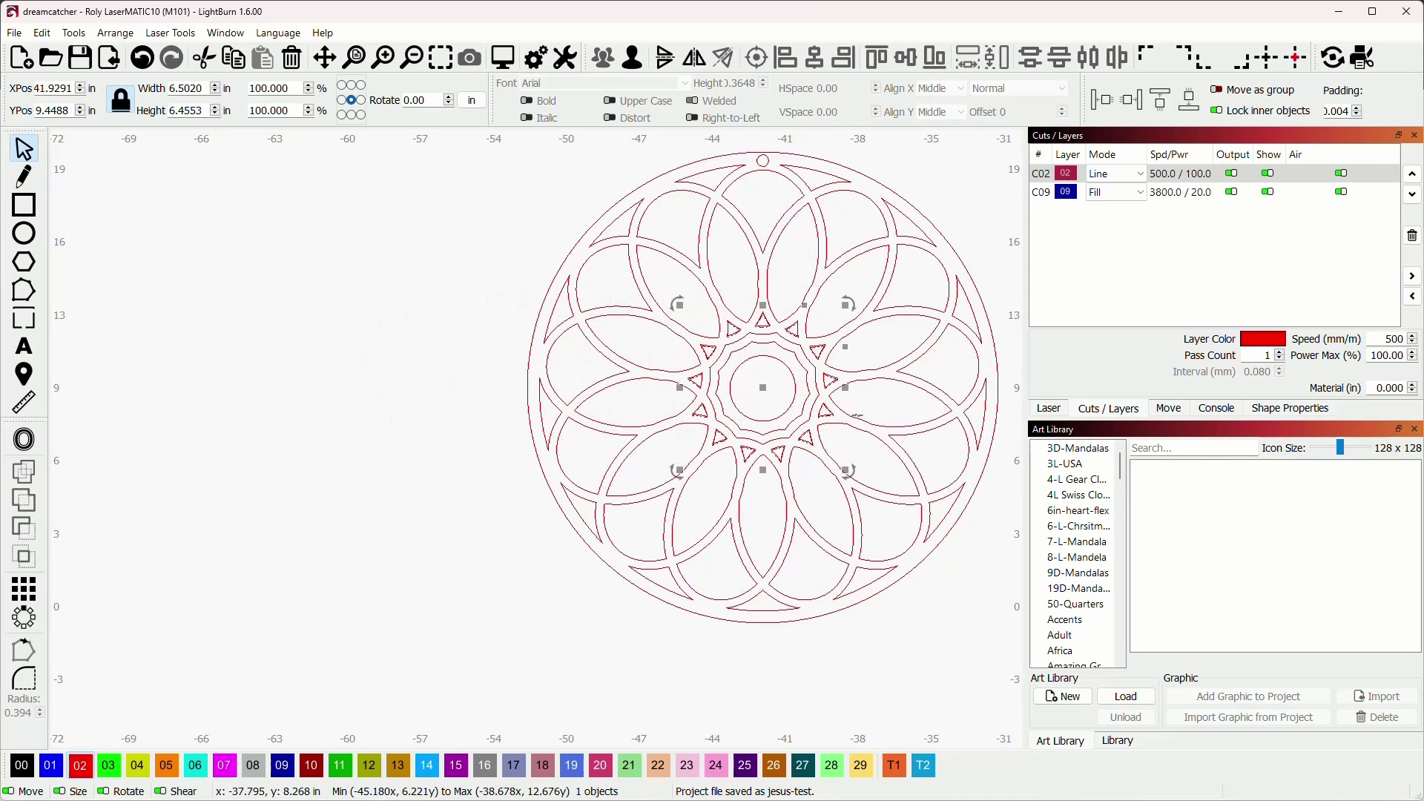
Step: Centre the triangle ring and resize it to about 3.69 by 3.72 in, between the circle and star ring
{"action": "scroll", "coordinate": [631, 391], "scroll_direction": "right", "scroll_amount": 5}
{"action": "scroll", "coordinate": [586, 375], "scroll_direction": "up", "scroll_amount": 2}
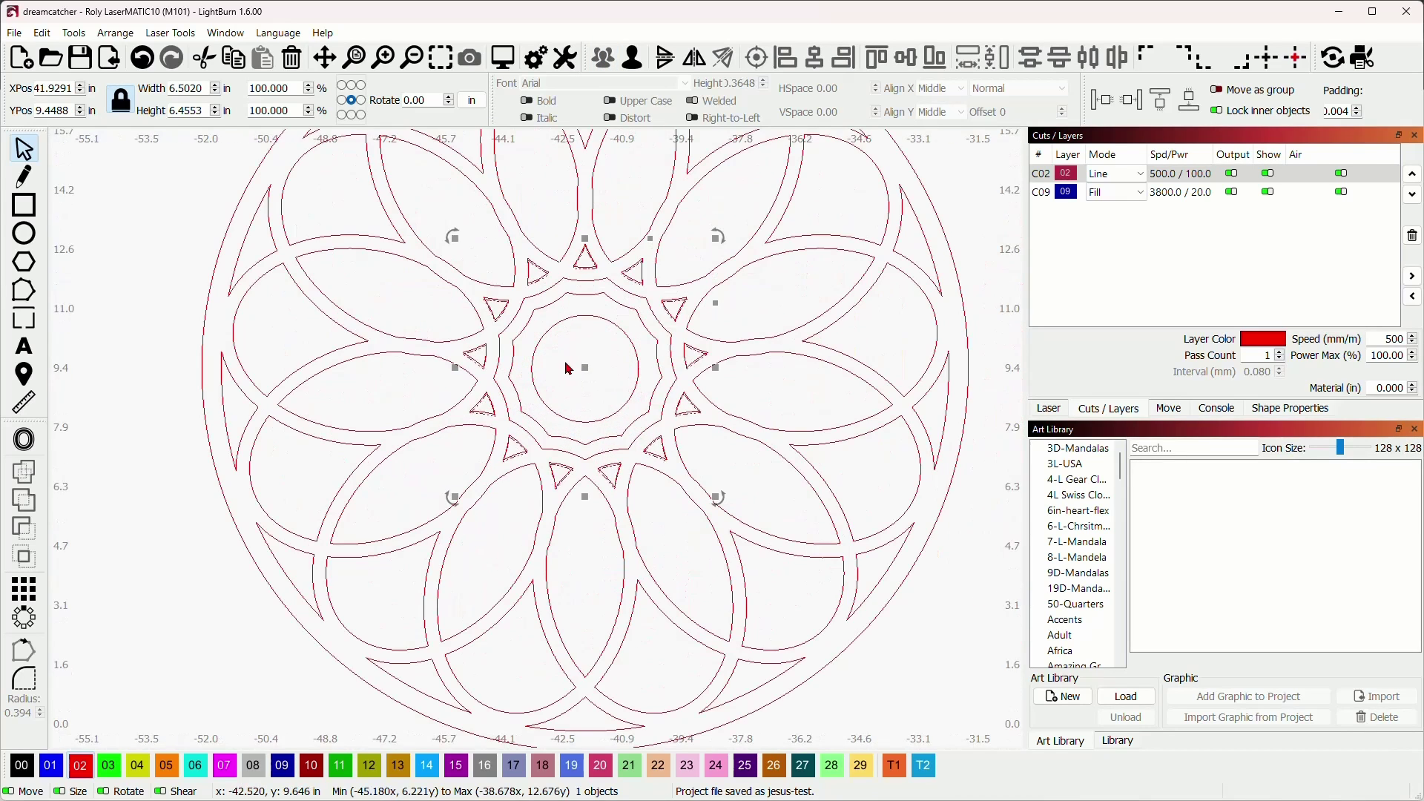
{"action": "scroll", "coordinate": [589, 371], "scroll_direction": "up", "scroll_amount": 2}
{"action": "left_click_drag", "start_coordinate": [601, 359], "coordinate": [583, 367]}
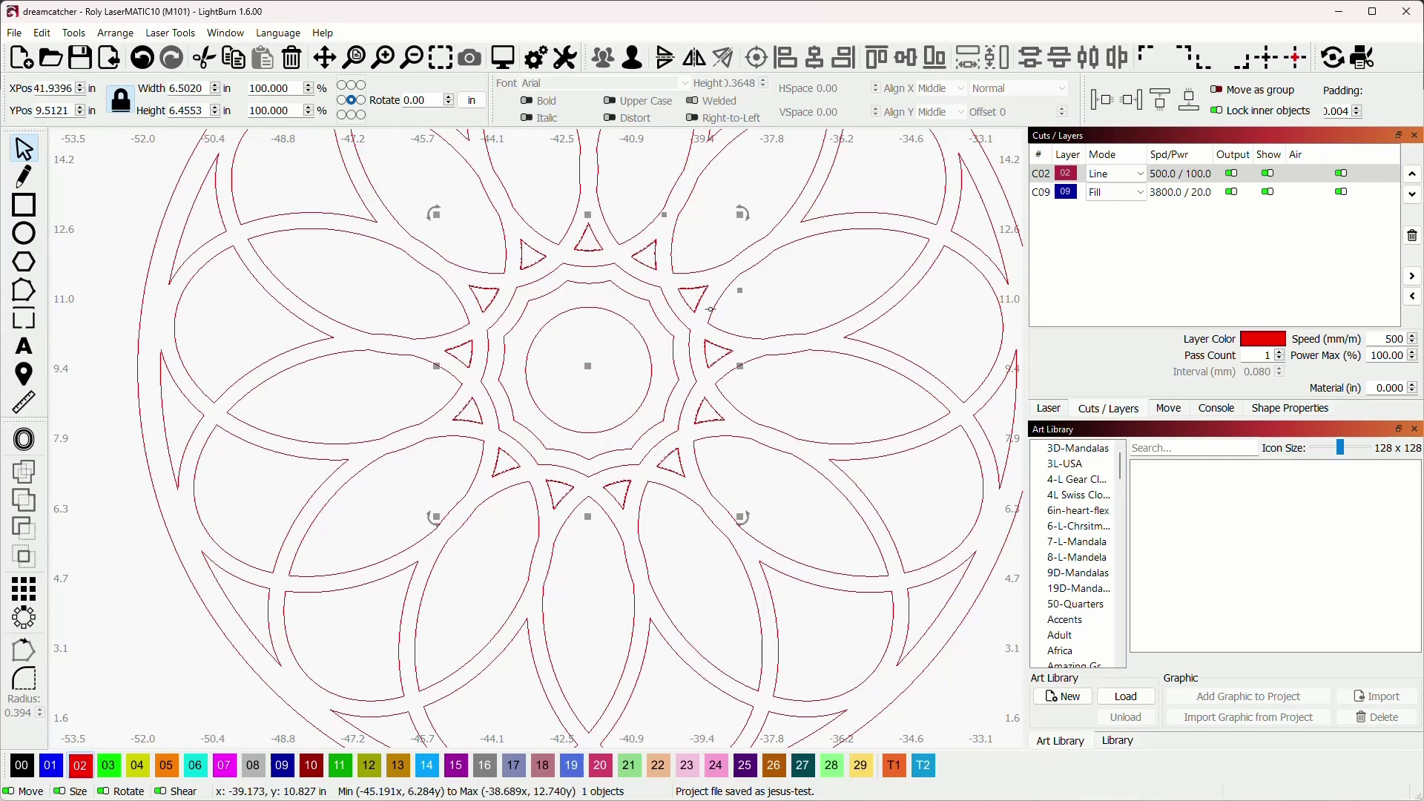
{"action": "left_click_drag", "start_coordinate": [740, 214], "coordinate": [675, 316]}
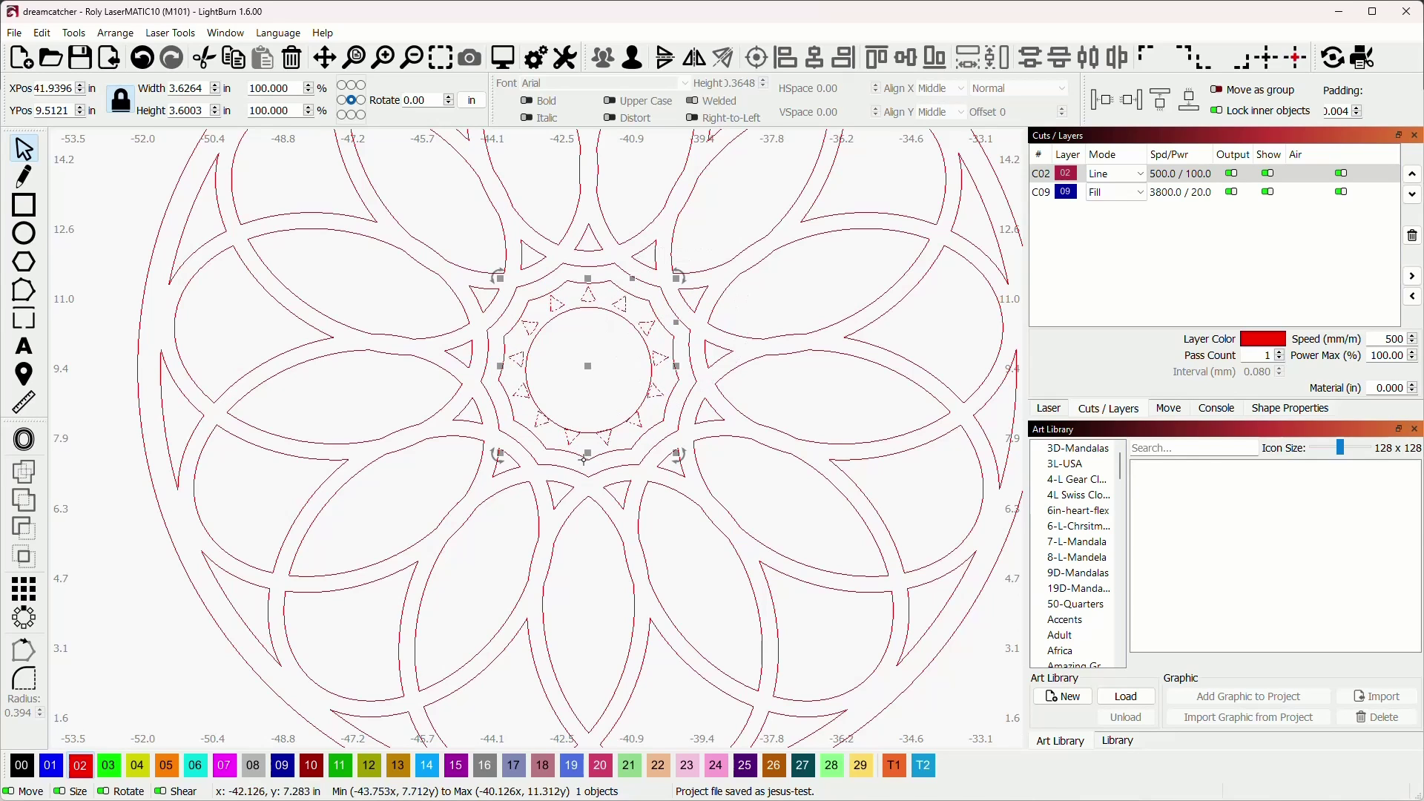
{"action": "left_click_drag", "start_coordinate": [585, 451], "coordinate": [586, 460]}
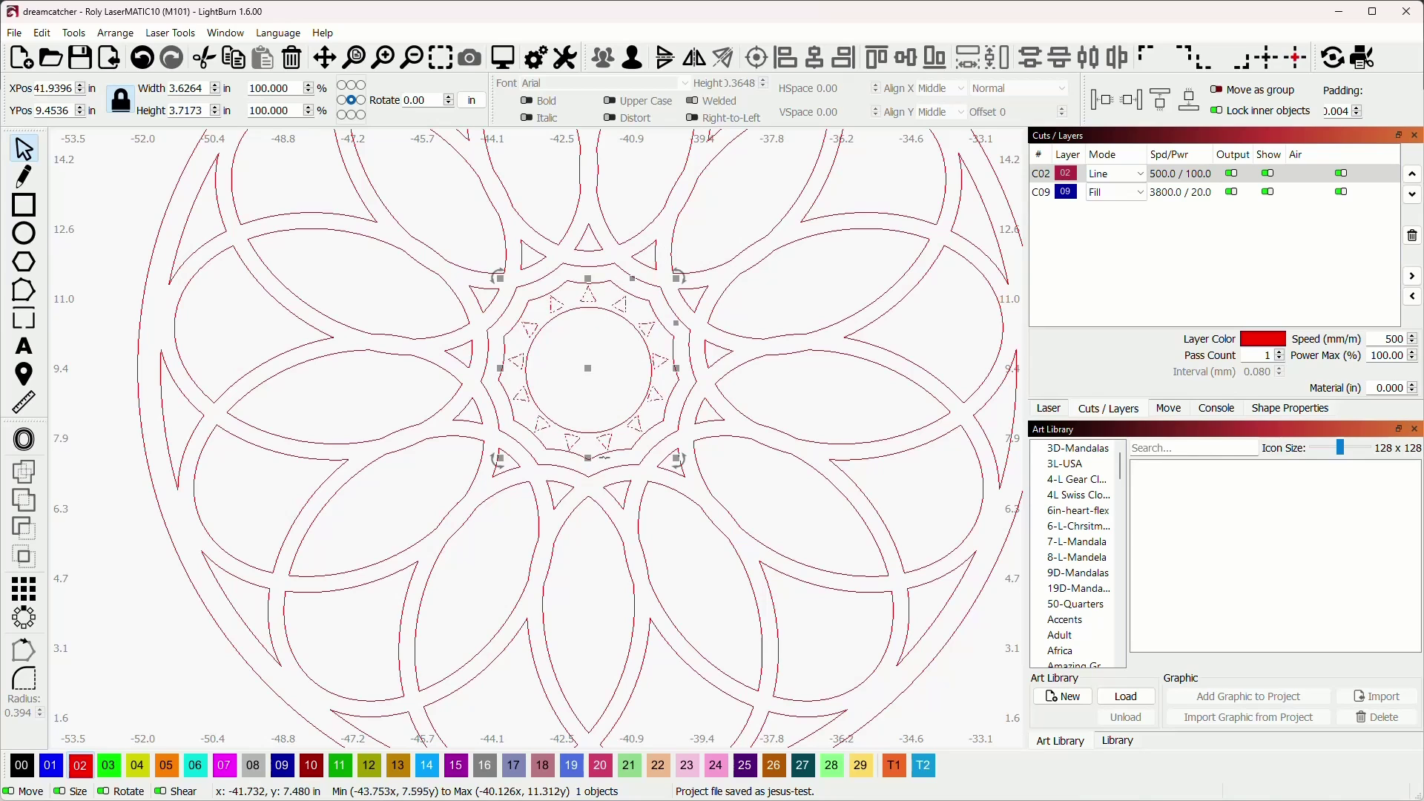
{"action": "left_click_drag", "start_coordinate": [681, 367], "coordinate": [682, 367]}
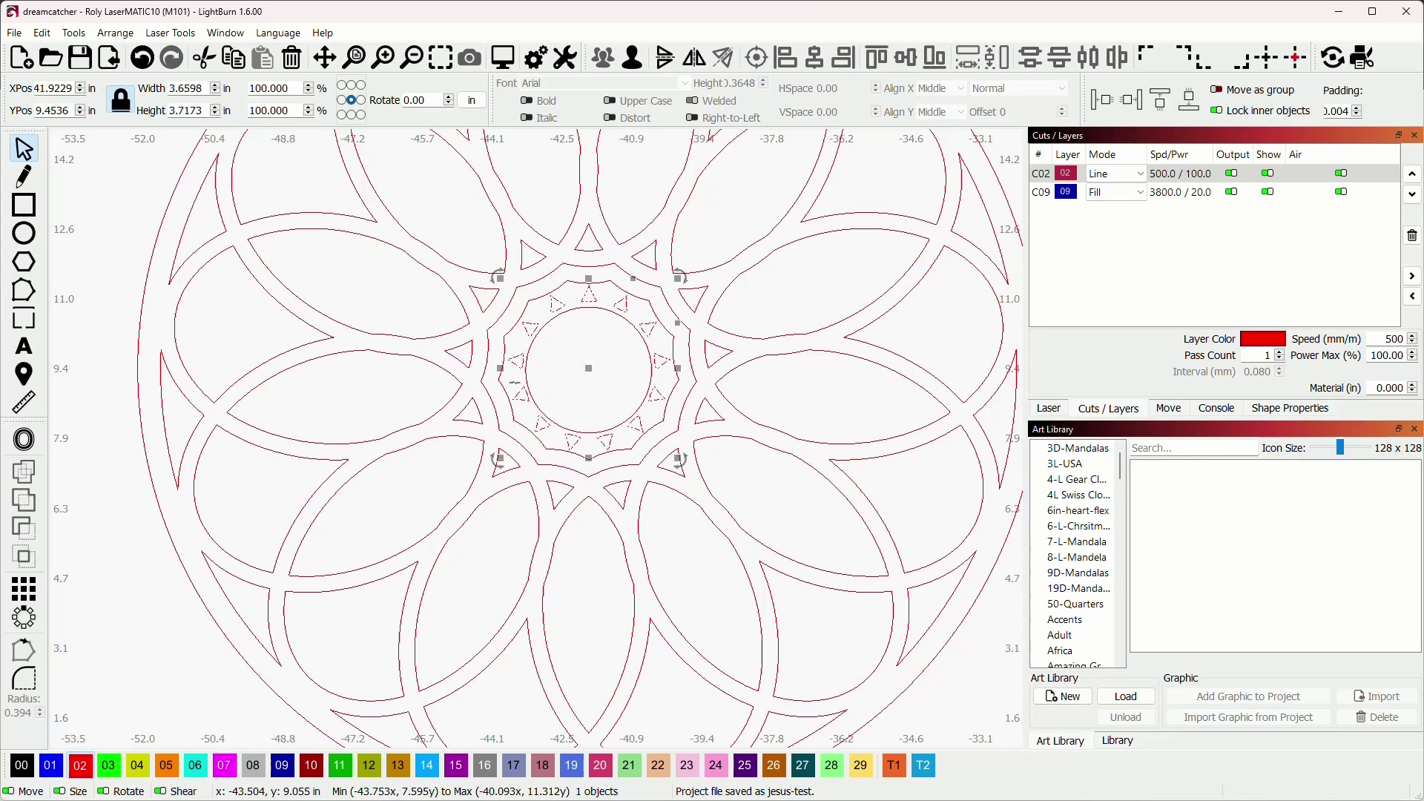
{"action": "left_click_drag", "start_coordinate": [497, 368], "coordinate": [497, 372]}
{"action": "scroll", "coordinate": [613, 448], "scroll_direction": "down", "scroll_amount": 6}
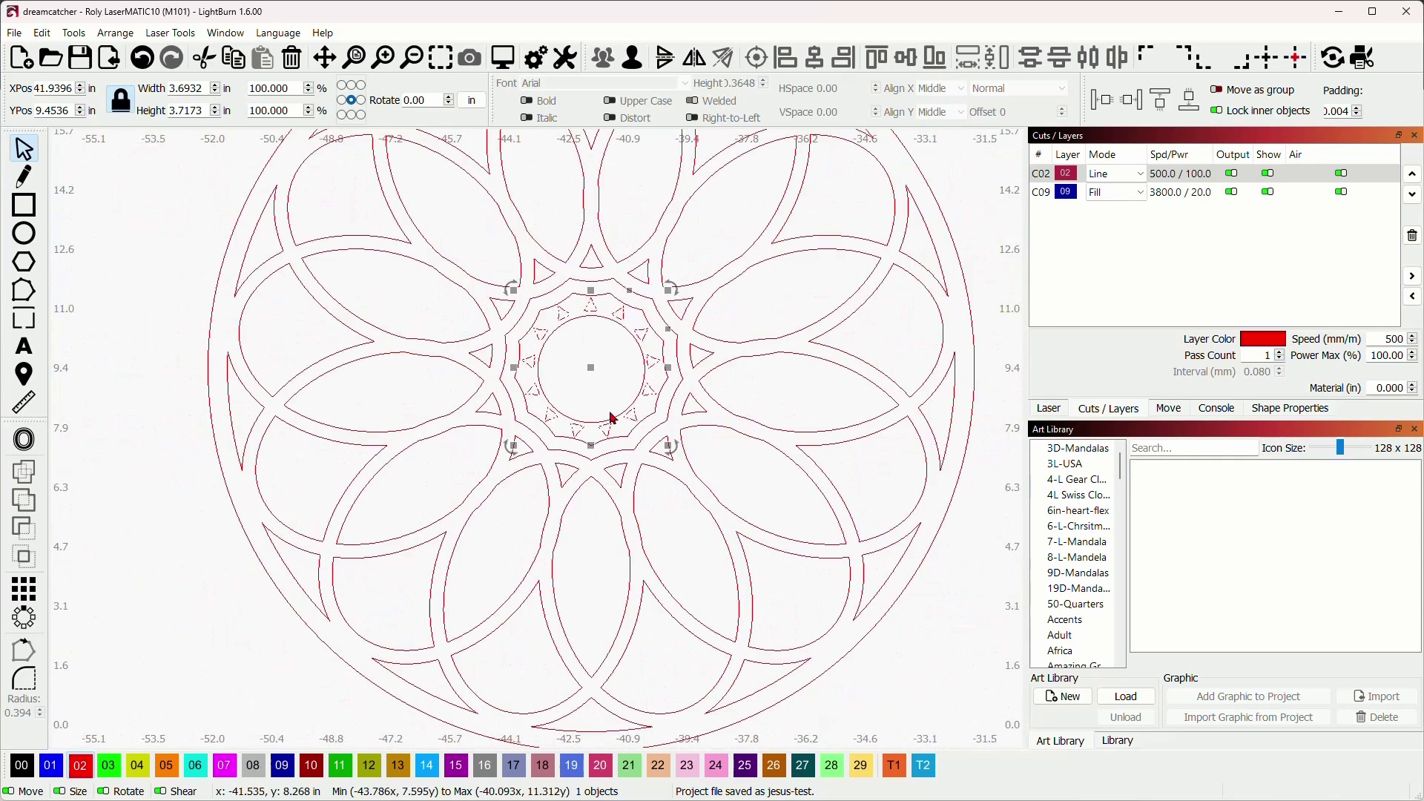
{"action": "left_click", "coordinate": [449, 351]}
{"action": "scroll", "coordinate": [638, 438], "scroll_direction": "up", "scroll_amount": 3}
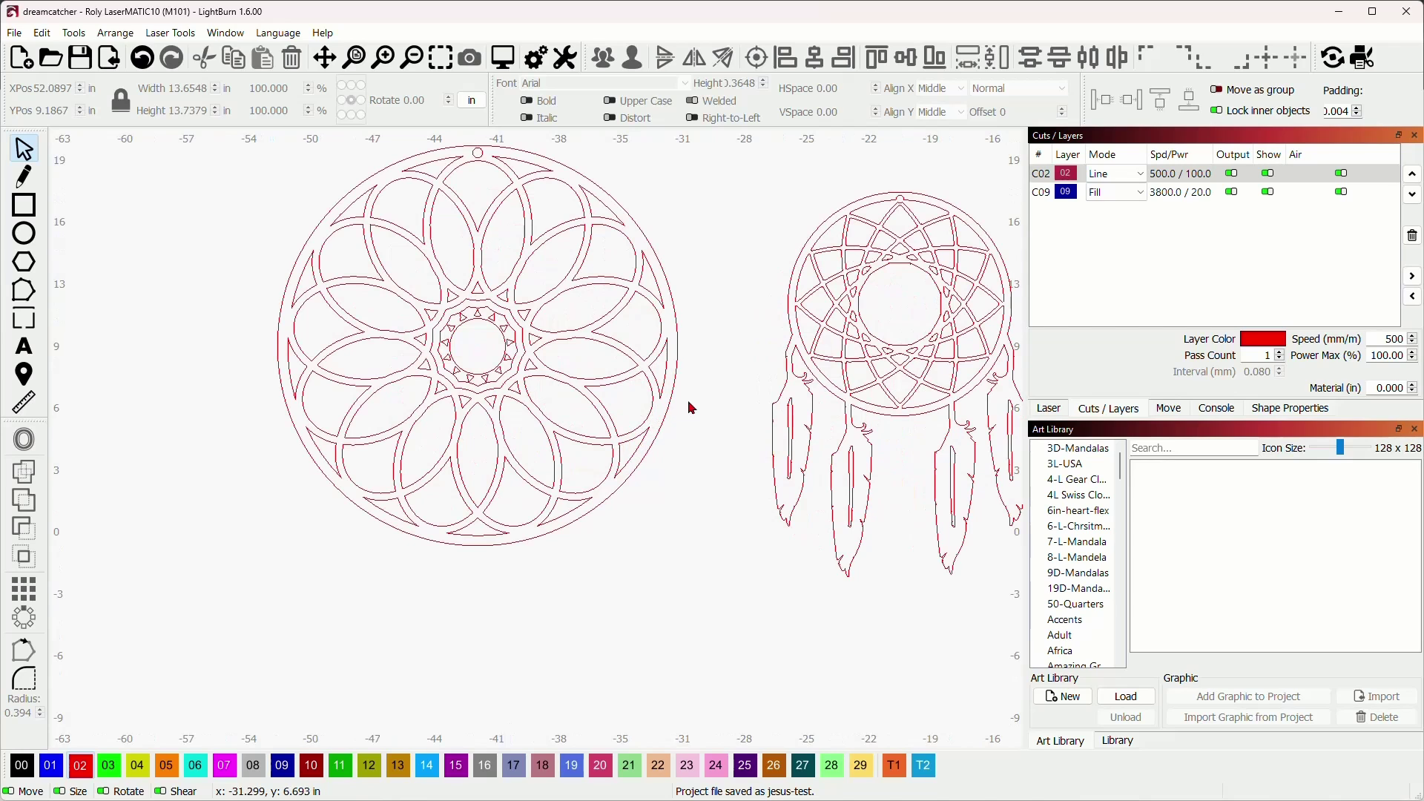
{"action": "scroll", "coordinate": [524, 371], "scroll_direction": "up", "scroll_amount": 1}
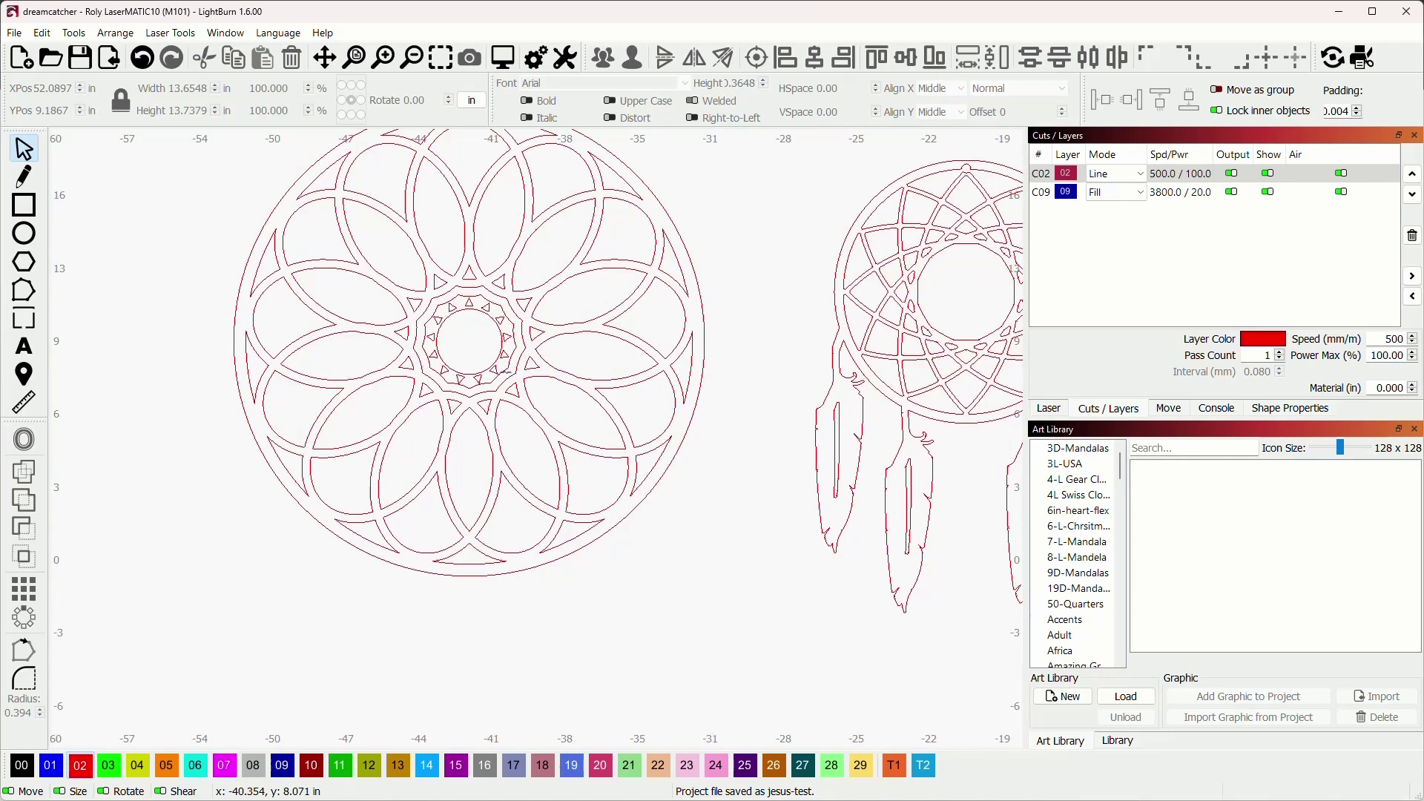
{"action": "scroll", "coordinate": [563, 329], "scroll_direction": "down", "scroll_amount": 1}
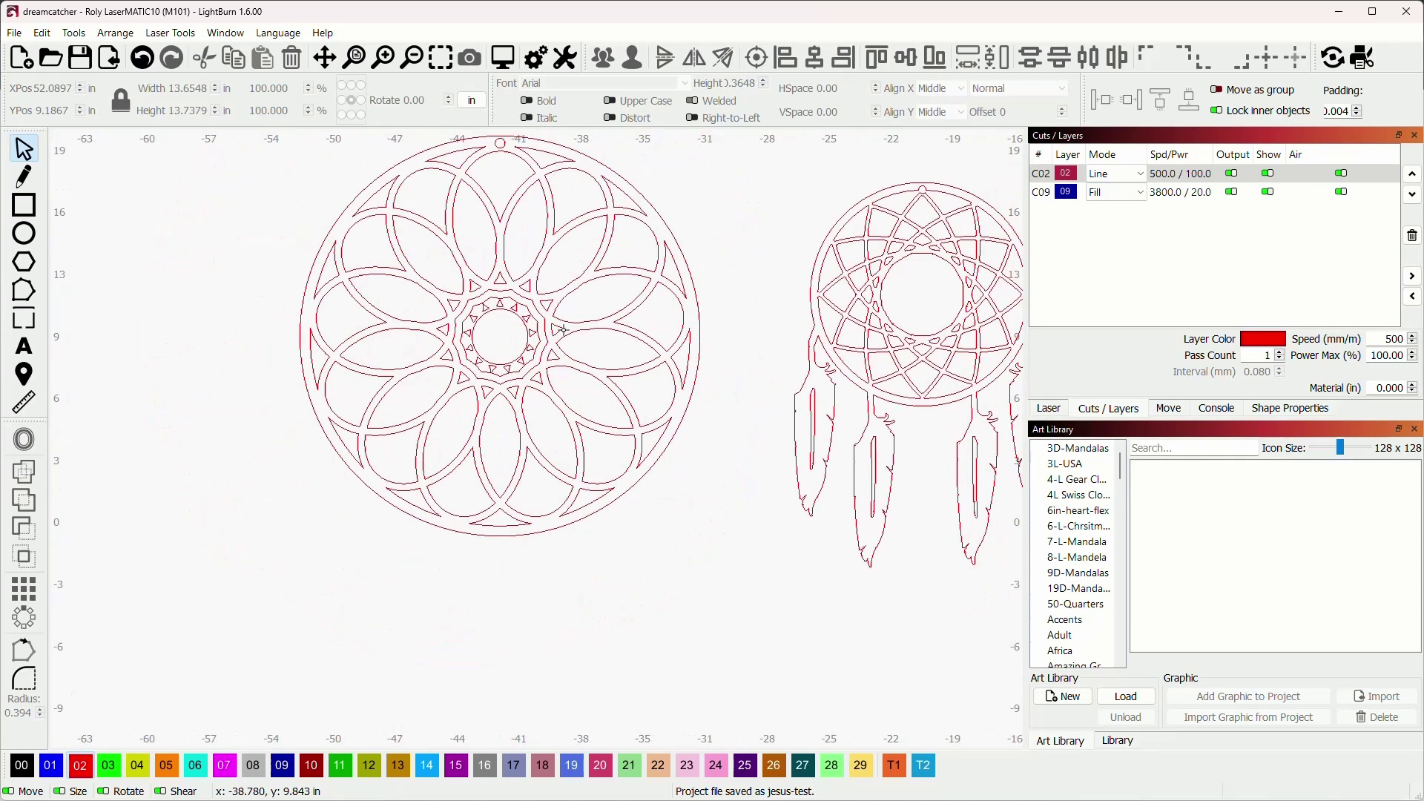
{"action": "scroll", "coordinate": [500, 329], "scroll_direction": "up", "scroll_amount": 2}
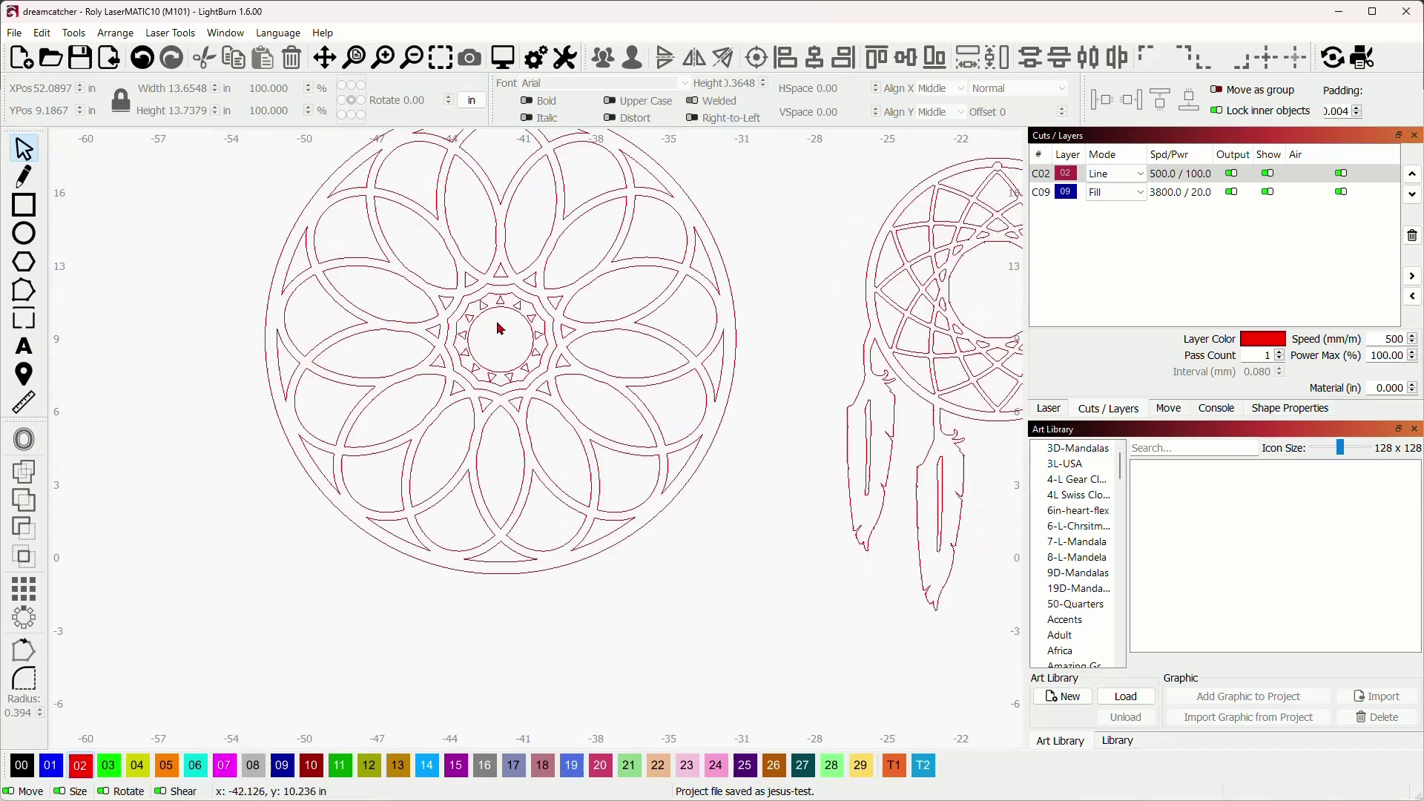
{"action": "scroll", "coordinate": [500, 328], "scroll_direction": "up", "scroll_amount": 1}
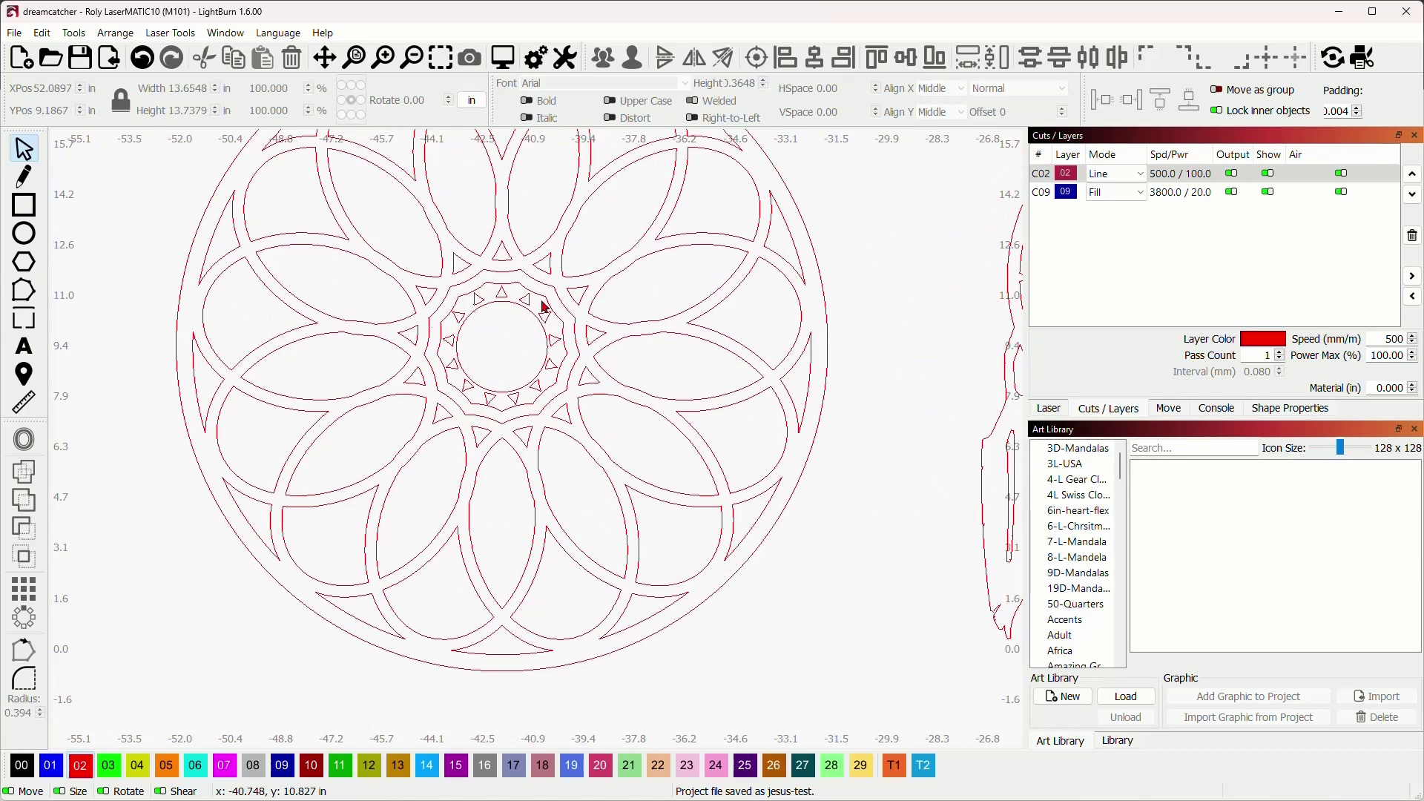
Step: Move the mandala's inner star ring to a new black C00 layer set to Fill mode
{"action": "left_click", "coordinate": [511, 272]}
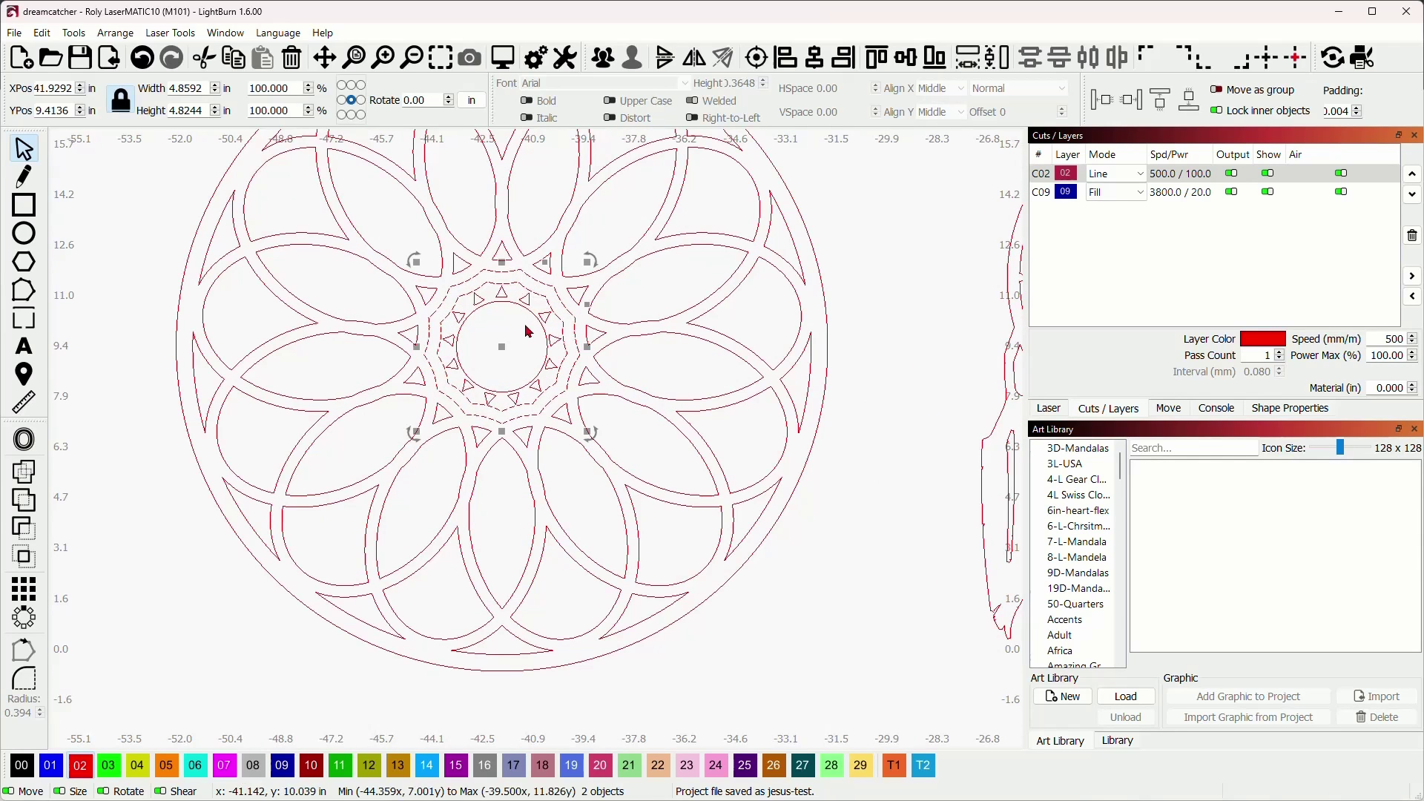
{"action": "left_click", "coordinate": [22, 769]}
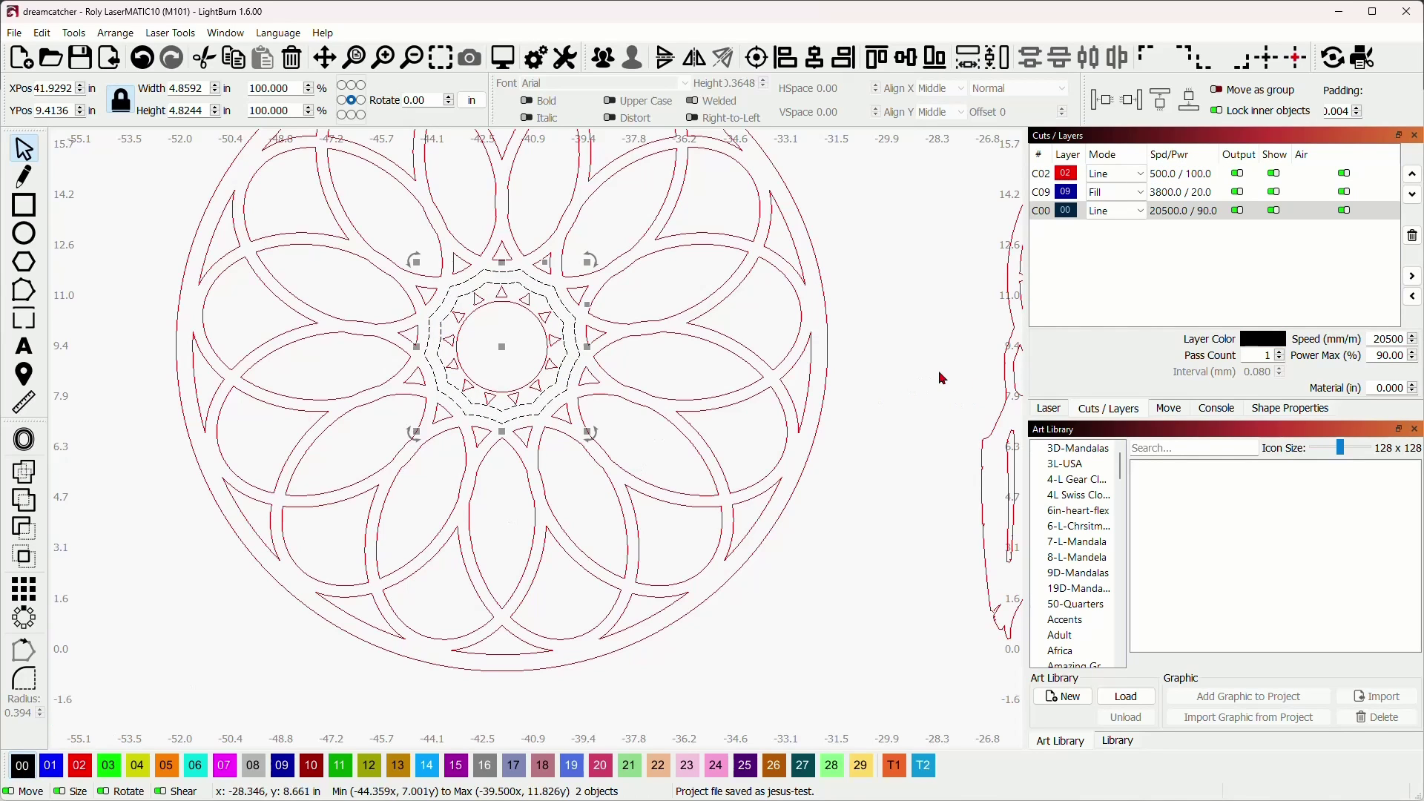
{"action": "left_click", "coordinate": [1117, 211]}
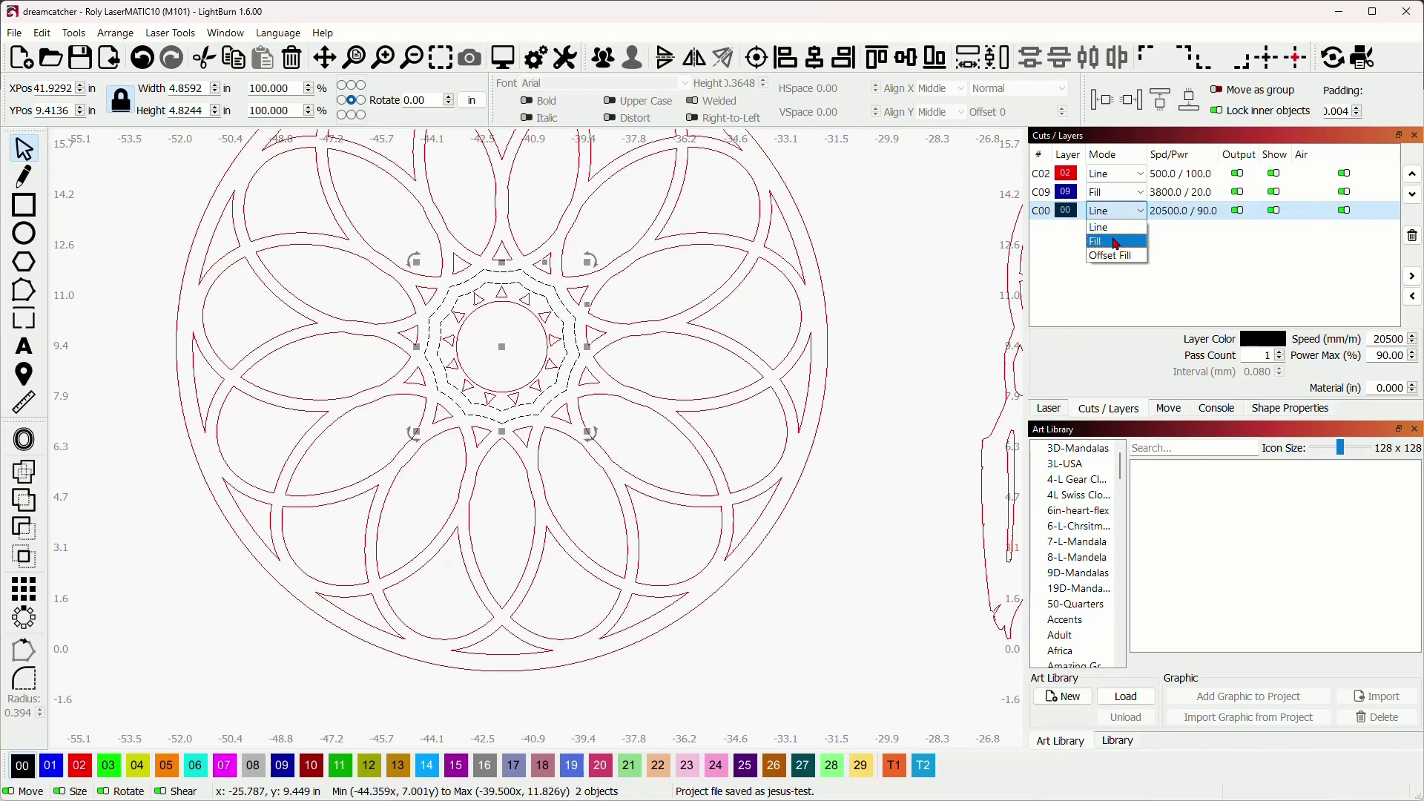
{"action": "left_click", "coordinate": [1101, 239]}
{"action": "left_click", "coordinate": [924, 385]}
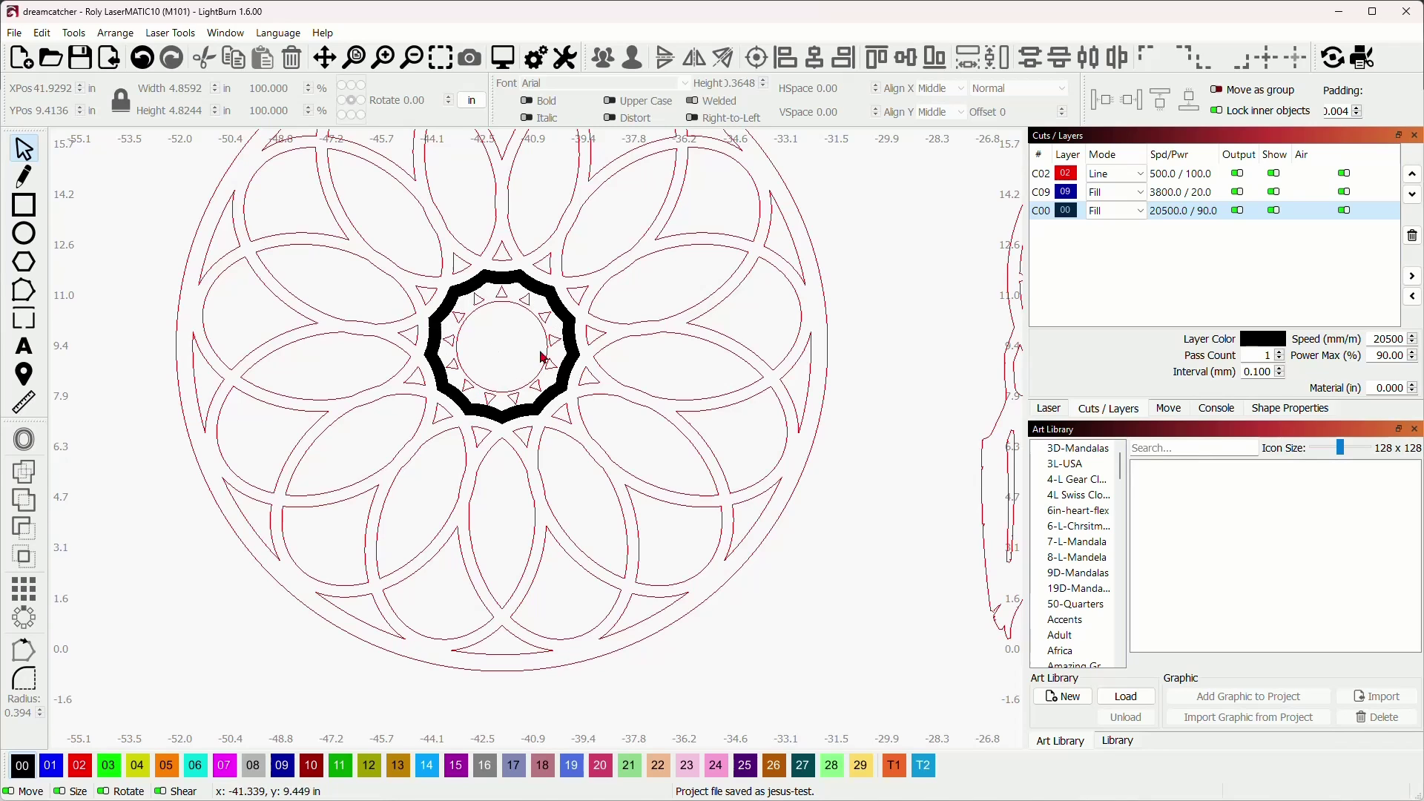
{"action": "scroll", "coordinate": [564, 359], "scroll_direction": "down", "scroll_amount": 4}
{"action": "mouse_move", "coordinate": [734, 353]}
{"action": "left_mouse_down"}
{"action": "mouse_move", "coordinate": [782, 333]}
{"action": "mouse_move", "coordinate": [735, 407]}
{"action": "mouse_move", "coordinate": [731, 362]}
{"action": "left_mouse_up"}
{"action": "scroll", "coordinate": [731, 362], "scroll_direction": "down", "scroll_amount": 1}
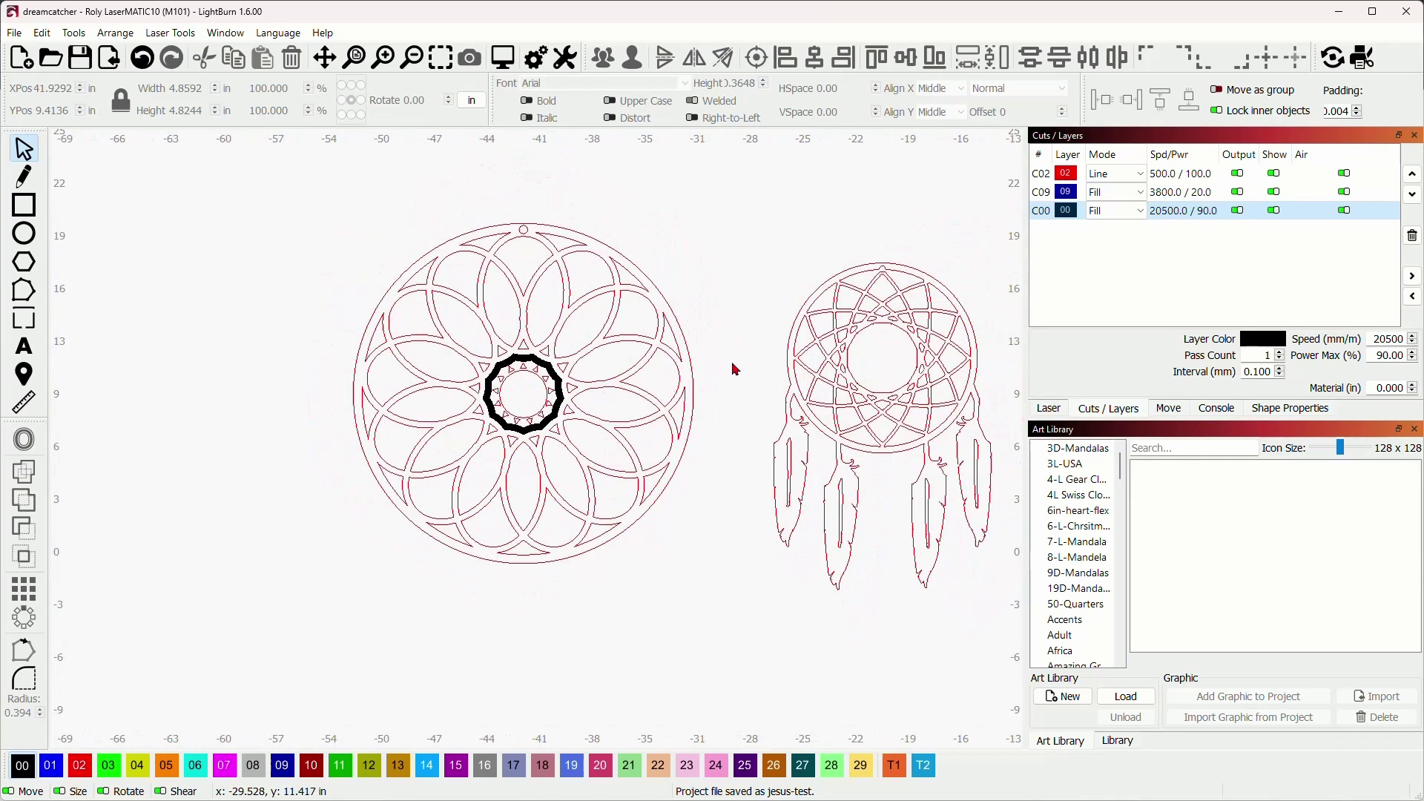